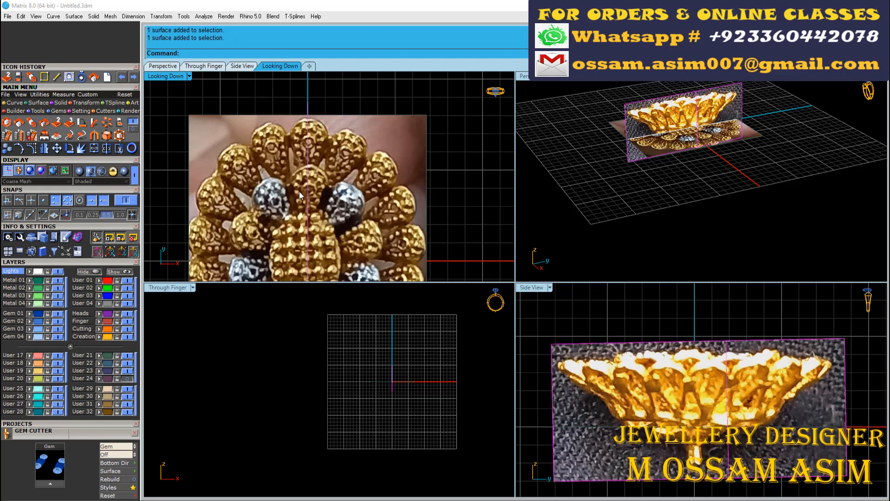
Step: Draw an ellipse centred on the origin, with its axes reaching the outer edge of the flower in the top-view photo
scroll(369, 149, "down", 3)
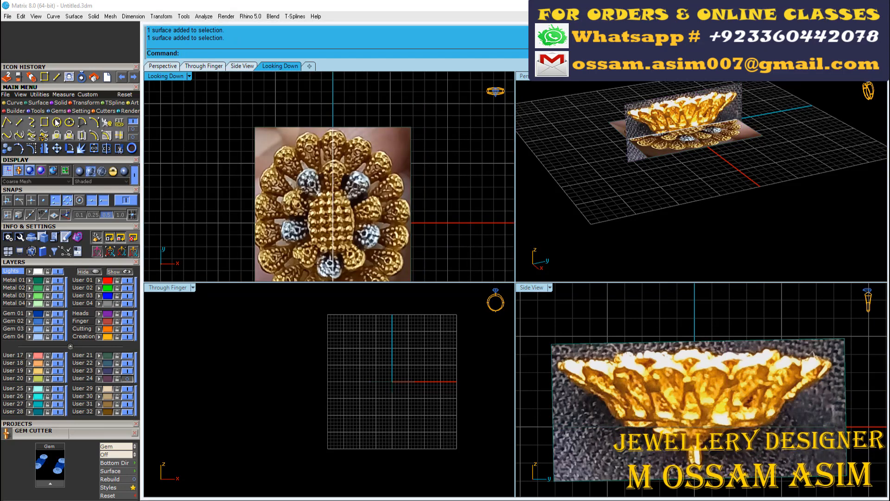
left_click(57, 122)
type("0")
key("Return")
scroll(311, 155, "up", 10)
left_click(362, 93)
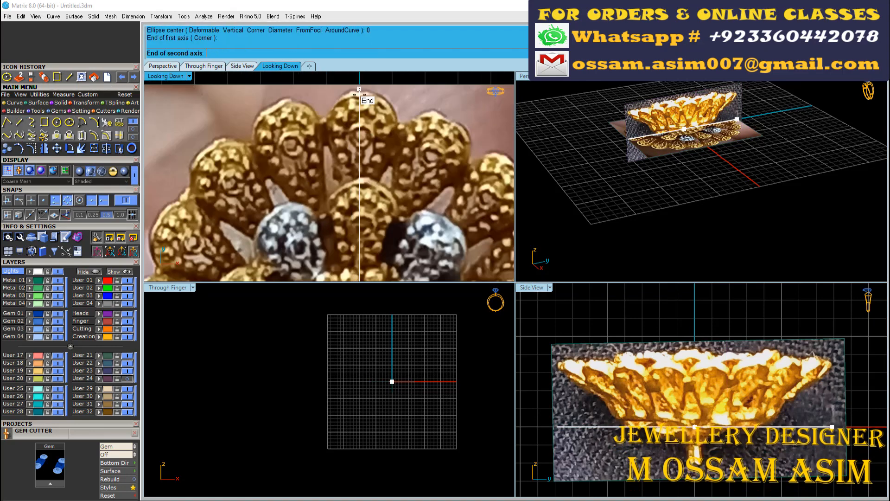
scroll(360, 99, "down", 6)
scroll(467, 183, "up", 6)
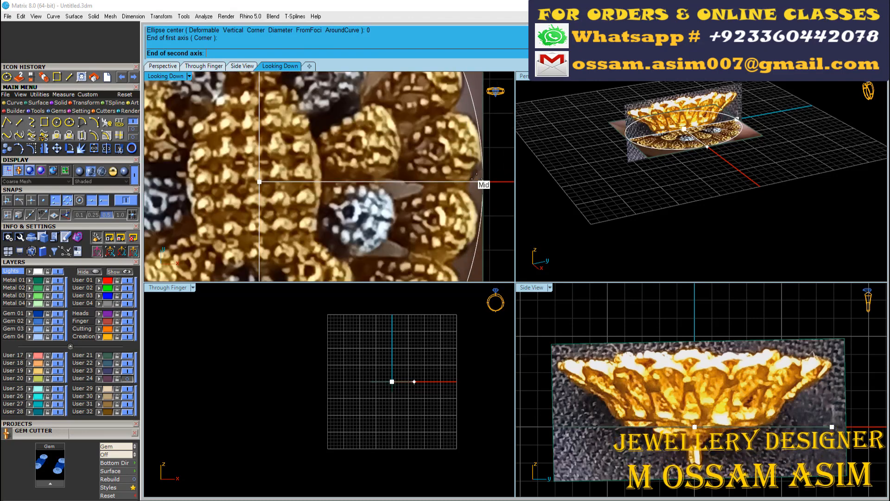
left_click(468, 183)
scroll(448, 197, "down", 6)
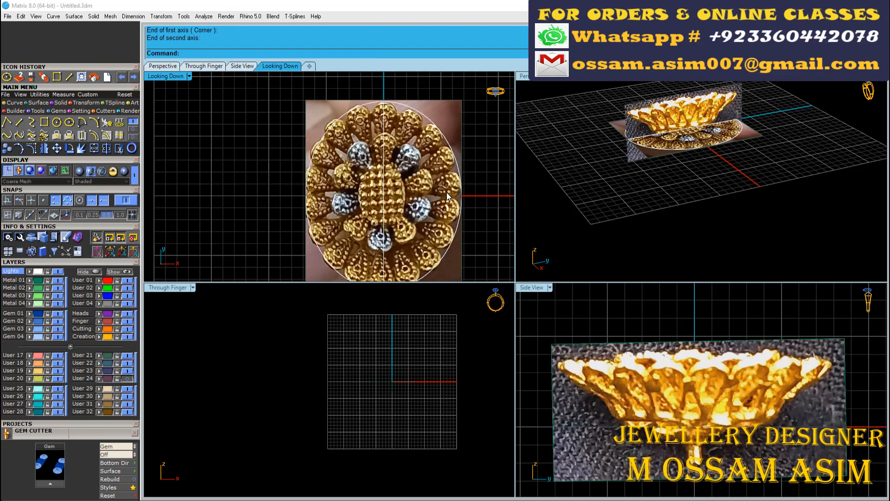
scroll(446, 193, "up", 4)
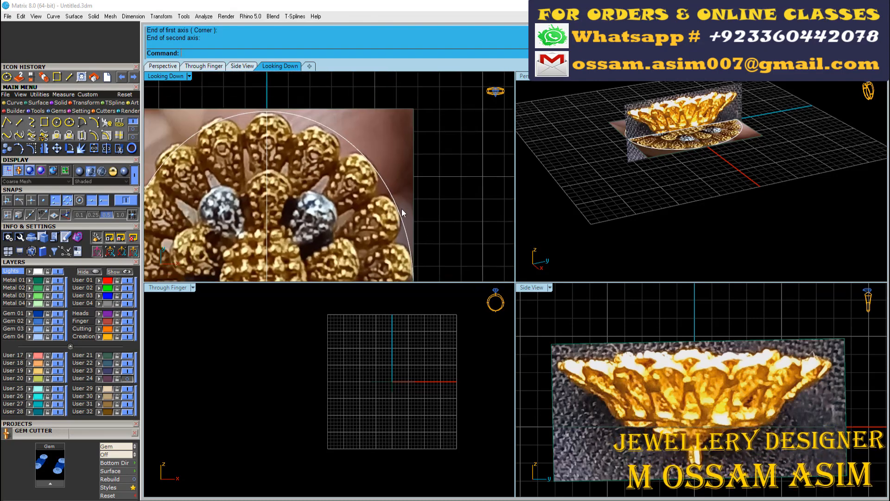
scroll(289, 156, "up", 3)
left_click_drag(405, 200, 428, 252)
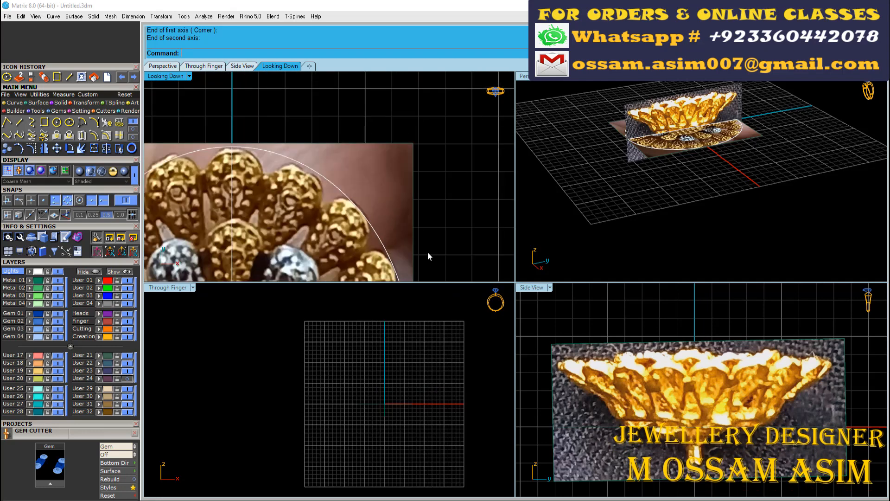
scroll(418, 249, "up", 3)
scroll(399, 195, "down", 2)
key("ctrl+z")
Step: Scale the ellipse in width only, from its centre, to a half-width of 7 mm
left_click(383, 143)
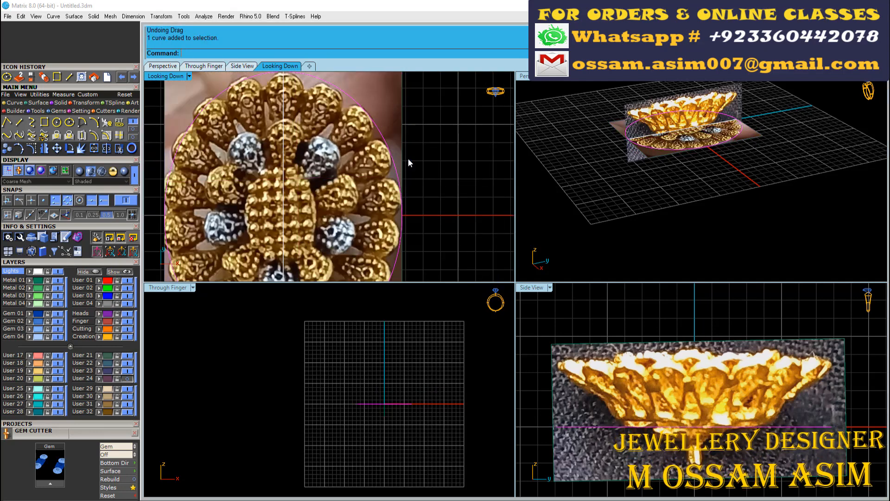
left_click(45, 78)
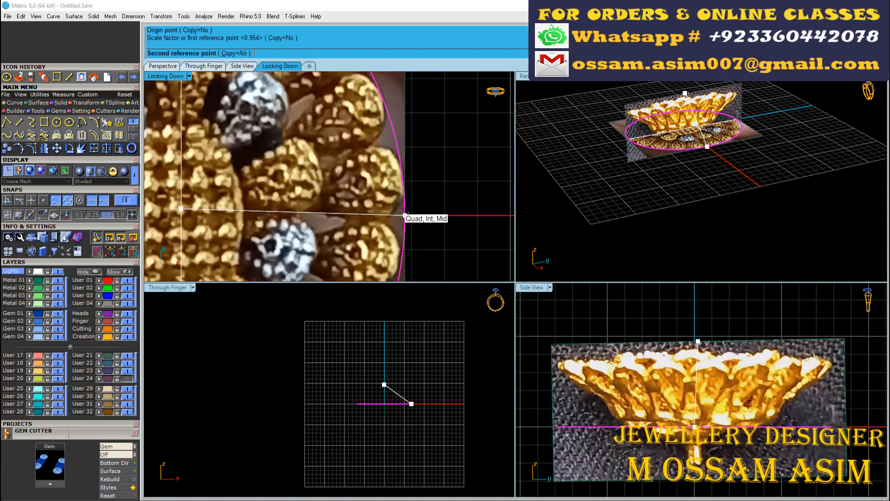
left_click(181, 208)
left_click(405, 209)
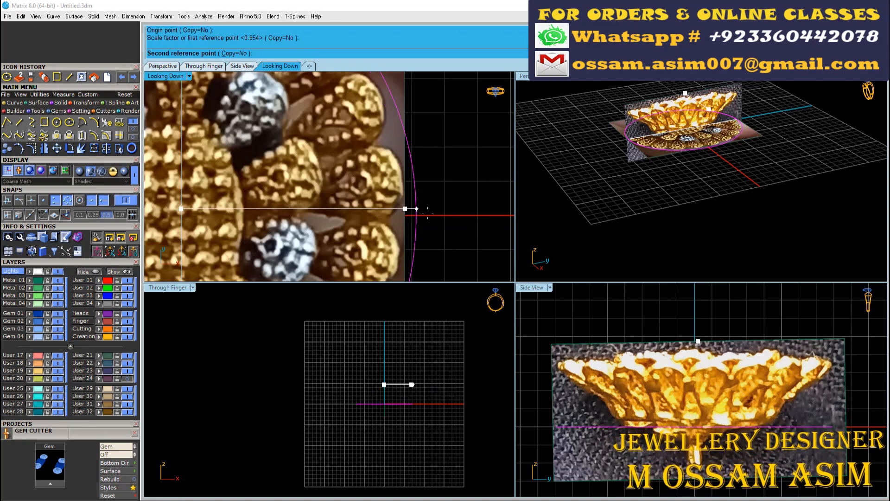
type("7")
key("Return")
scroll(380, 228, "down", 3)
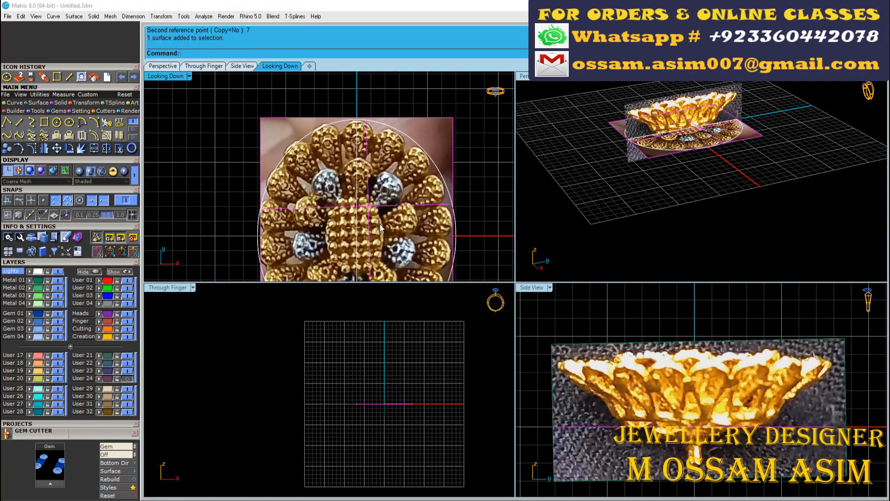
Step: Enlarge the Looking Down view to fill the work area and save the file
scroll(405, 165, "down", 1)
scroll(396, 176, "up", 2)
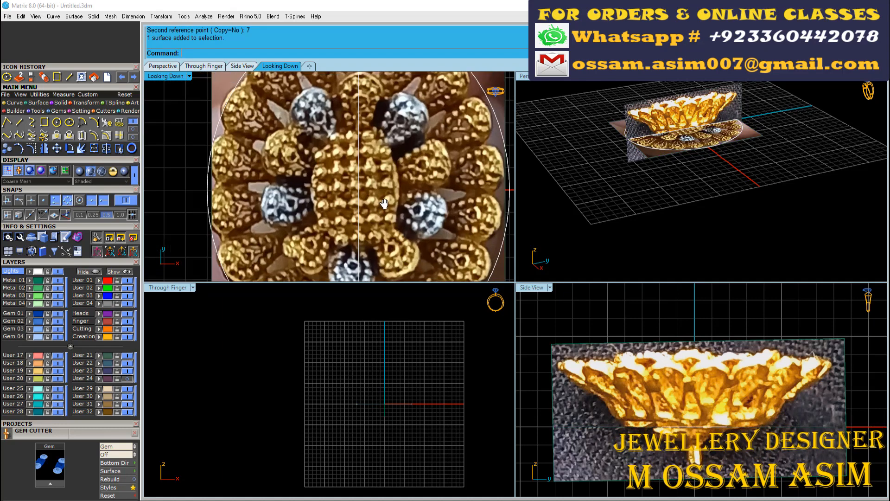
right_click_drag(361, 232, 332, 191)
scroll(328, 188, "down", 4)
double_click(182, 78)
scroll(339, 149, "up", 4)
left_click(338, 150)
right_click_drag(317, 223, 246, 223)
left_click(240, 234)
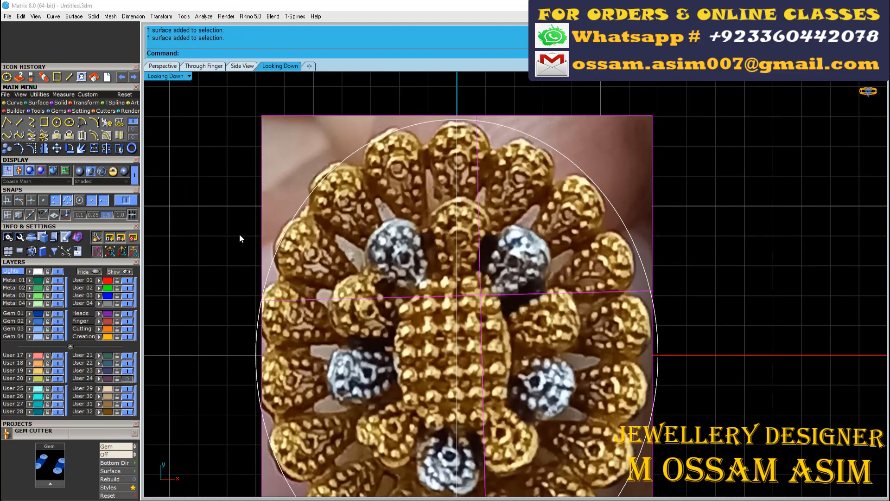
scroll(320, 190, "down", 7)
scroll(330, 189, "up", 3)
key("ctrl+s")
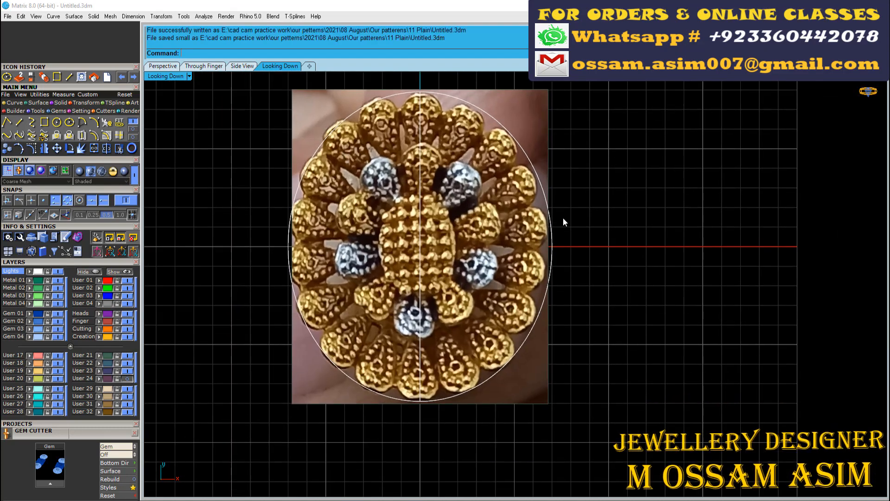
Step: Set the material transparency of both reference pictures to 65% and lock layer User 21
scroll(389, 236, "up", 3)
scroll(388, 236, "up", 4)
left_click(162, 66)
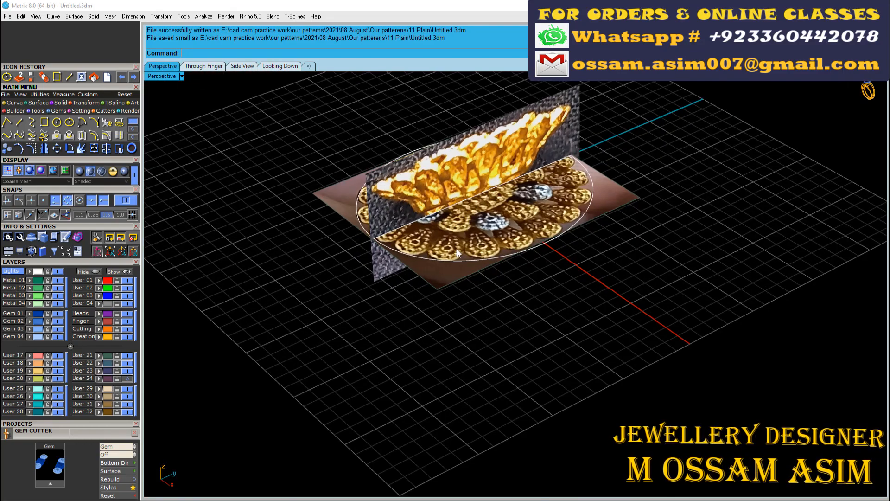
left_click(457, 249)
key("F3")
scroll(482, 260, "up", 2)
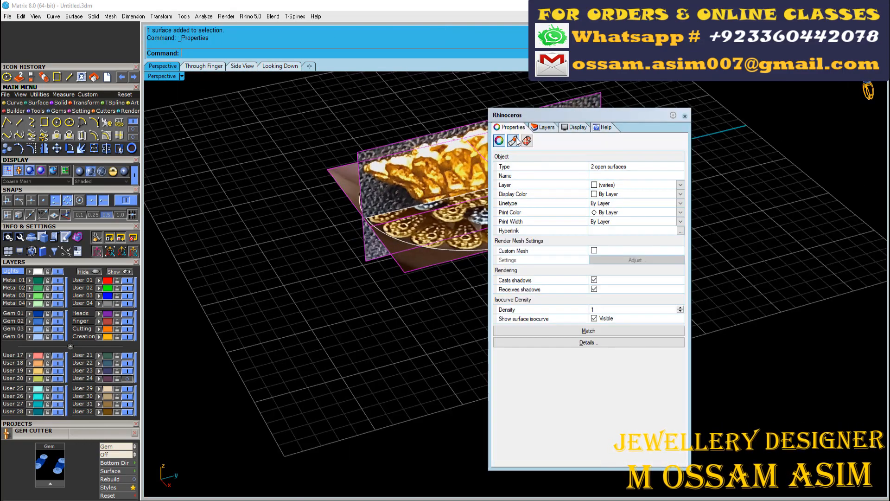
left_click_drag(539, 288, 593, 291)
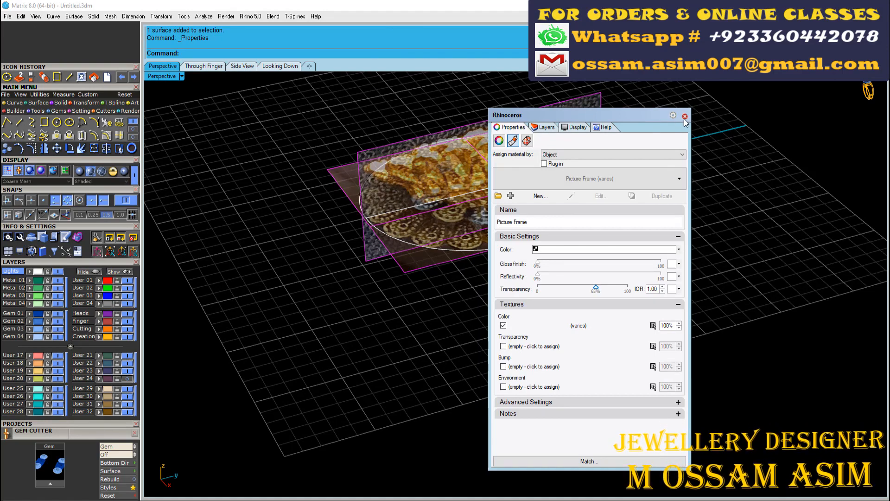
left_click(685, 116)
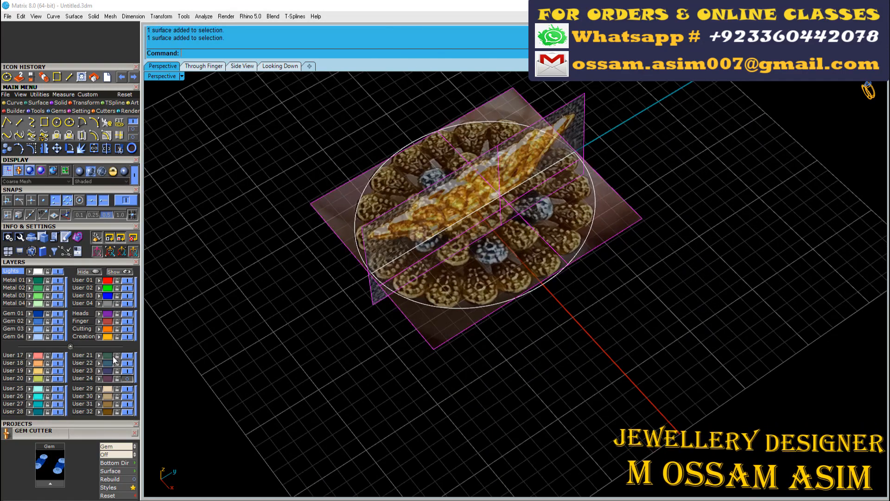
left_click(116, 355)
Step: Raise the ellipse in the side view to the level of the flower's outer petal tips
left_click(242, 66)
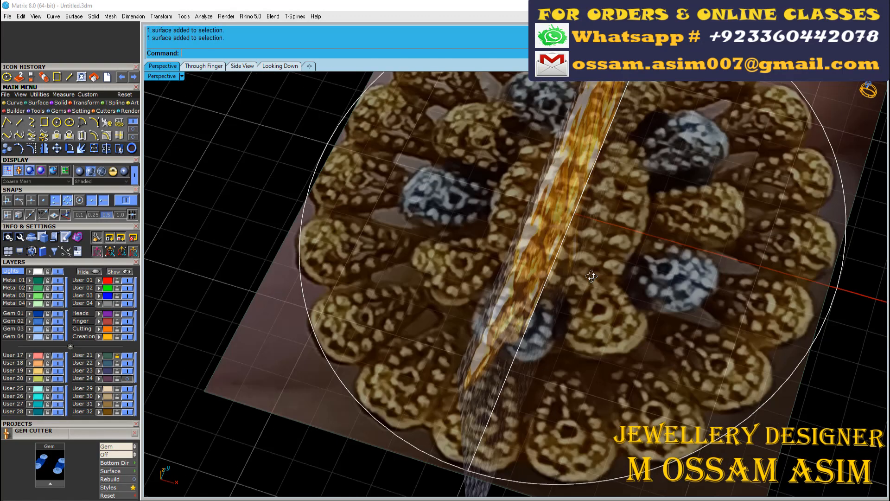
type("g")
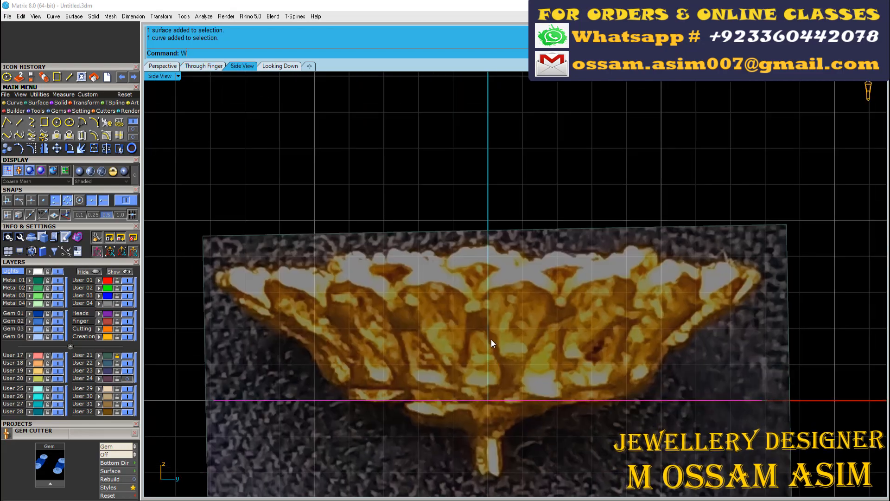
right_click_drag(497, 336, 495, 310)
right_click(500, 307)
left_click_drag(479, 334, 496, 217)
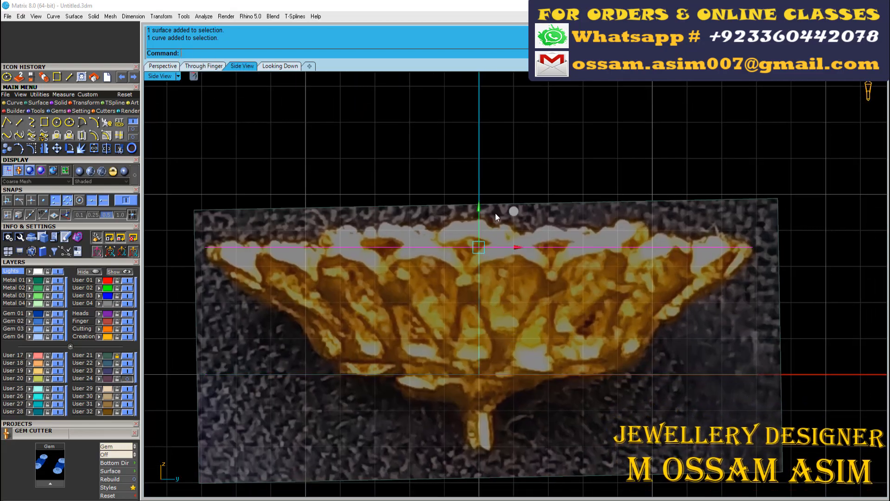
scroll(411, 366, "up", 2)
right_click_drag(411, 365, 467, 357)
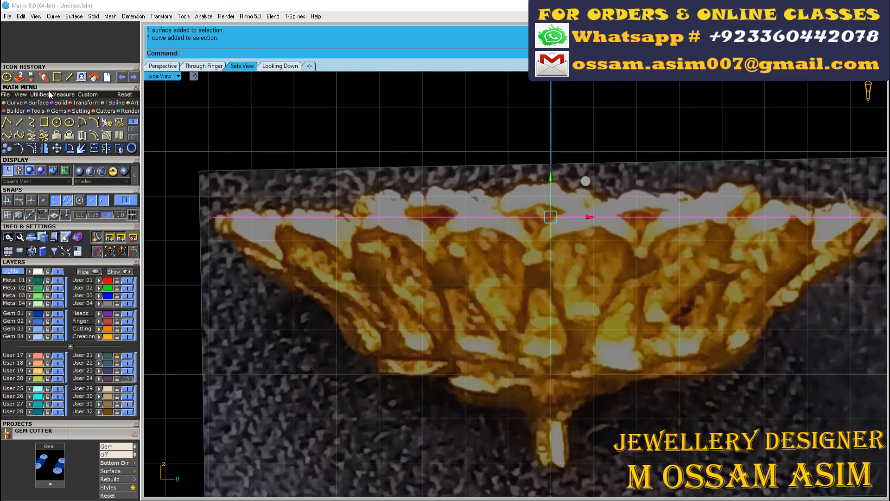
Step: Measure the width of the flower's base in the side-view photo
left_click(59, 95)
left_click(19, 123)
scroll(386, 366, "up", 8)
left_click(312, 332)
scroll(312, 332, "down", 8)
left_click(795, 366)
scroll(795, 366, "down", 2)
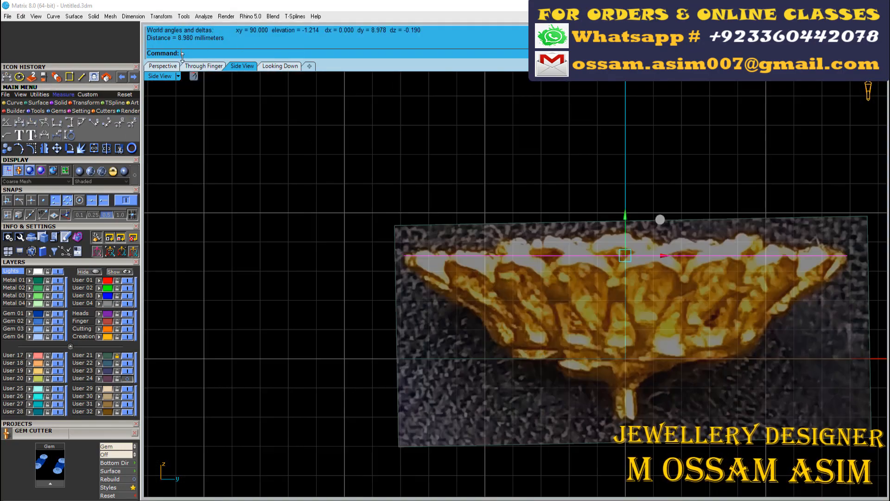
Step: Draw a guide line from the origin along the flower's long axis in the Looking Down view
left_click(280, 66)
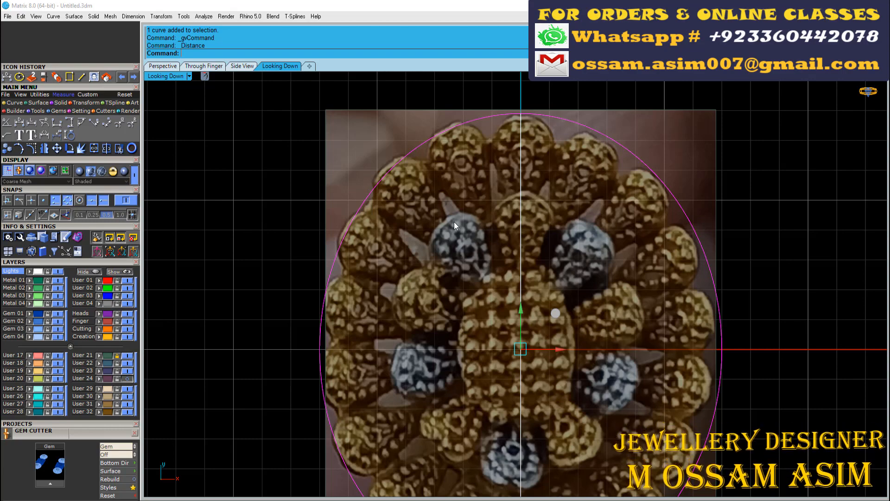
scroll(464, 204, "down", 5)
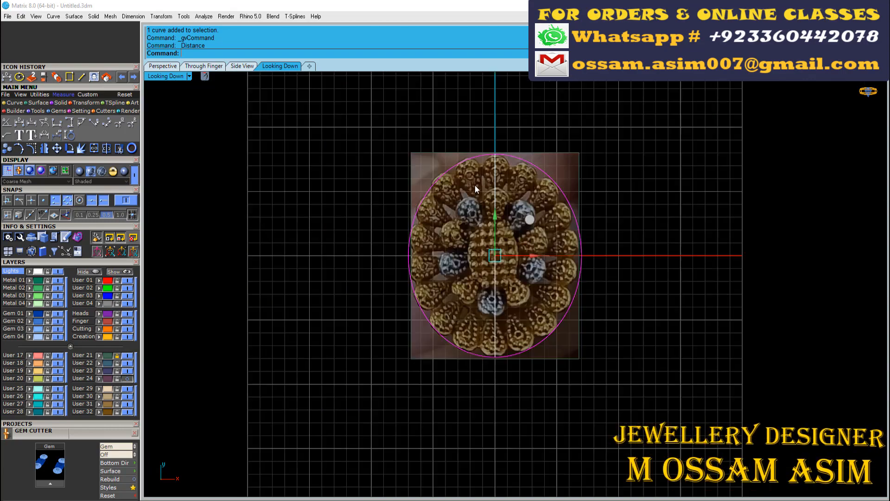
scroll(529, 227, "up", 6)
scroll(369, 140, "down", 2)
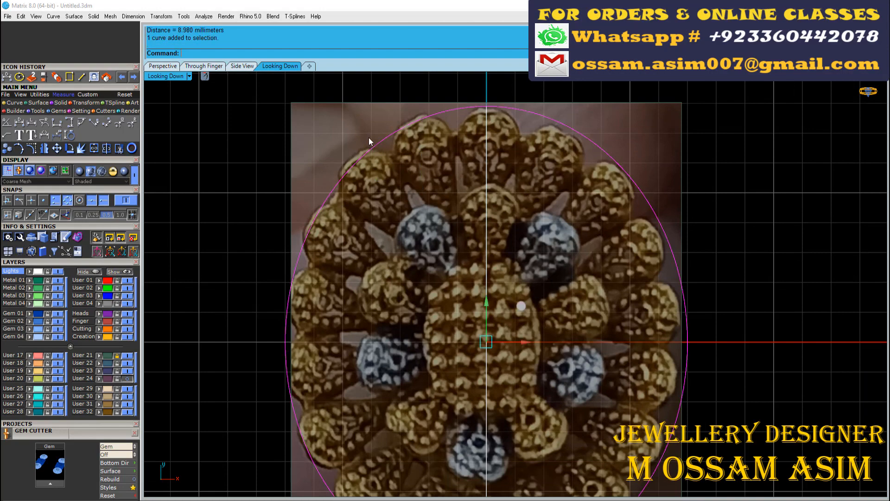
right_click(81, 77)
scroll(441, 204, "up", 3)
type("0")
key("Return")
key("Return")
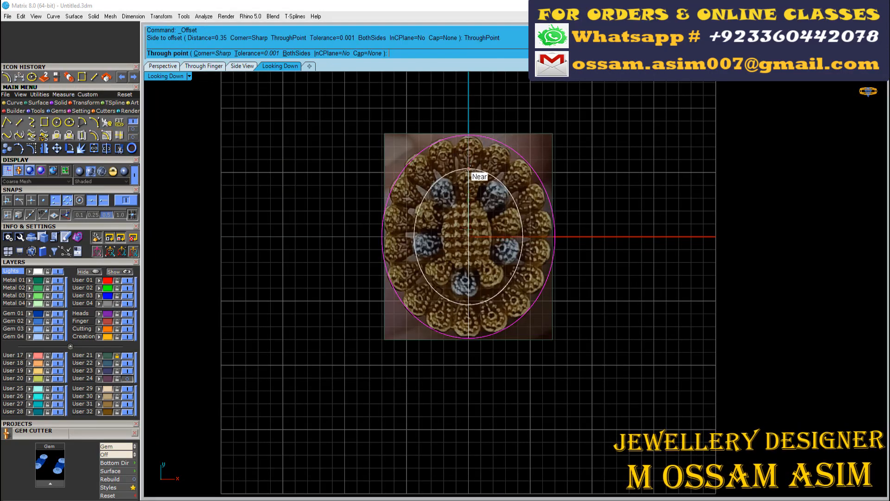
Step: Try to offset the ellipse inward through a point on the centre line, and undo the attempt
left_click(470, 173)
scroll(459, 171, "up", 3)
key("ctrl+z")
key("ctrl+z")
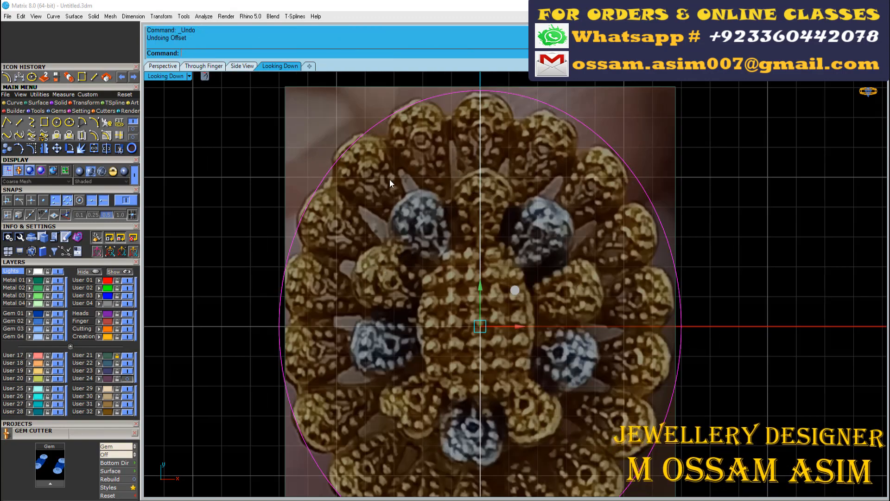
Step: Restore the undone guide line and hide the long centre line by turning off layer User 29
scroll(482, 164, "up", 1)
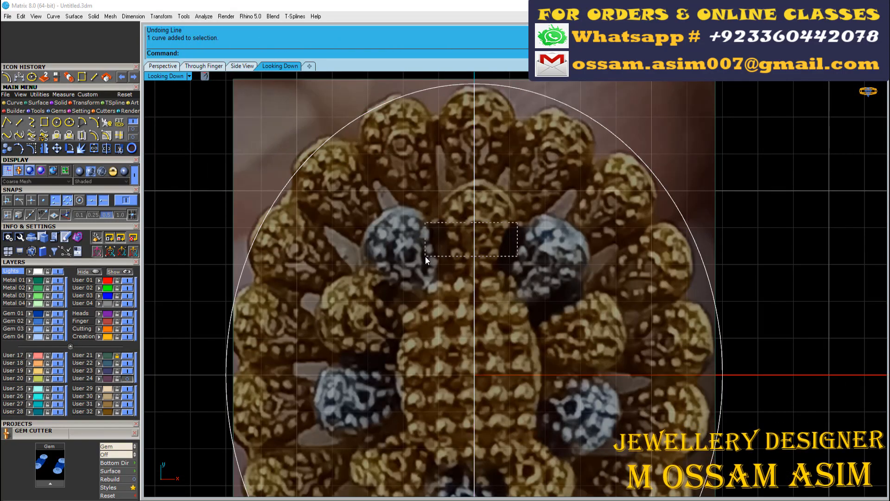
left_click_drag(424, 256, 425, 256)
left_click(163, 66)
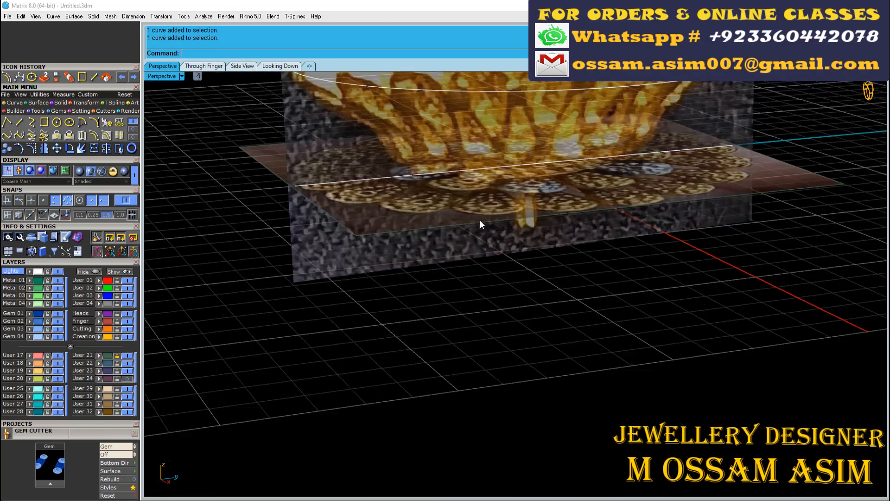
scroll(480, 224, "down", 3)
key("ctrl+y")
scroll(399, 185, "up", 5)
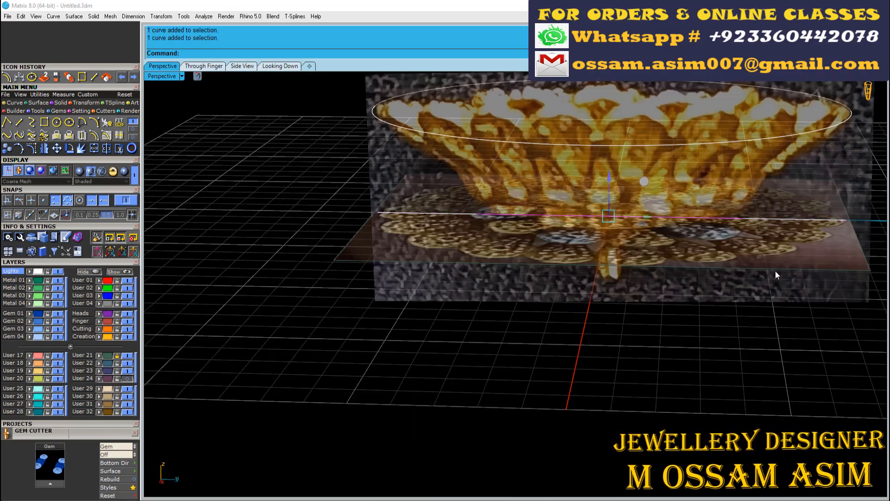
scroll(492, 221, "up", 5)
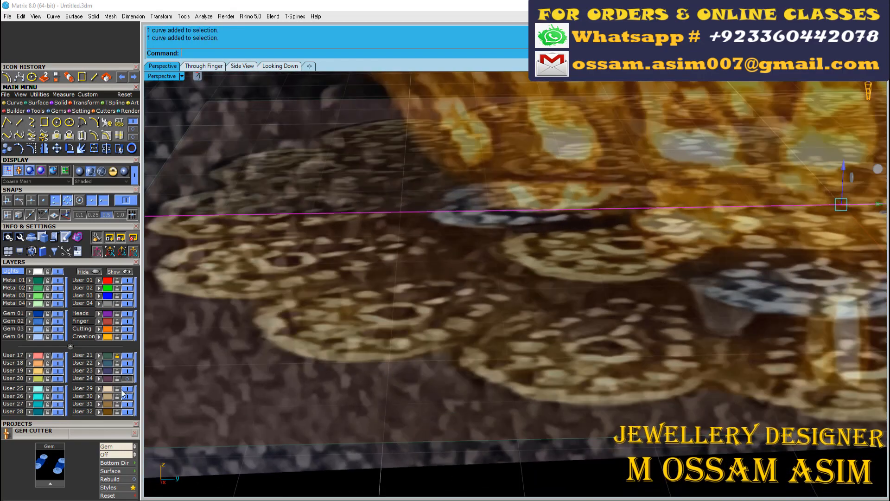
left_click(123, 390)
scroll(436, 241, "down", 8)
right_click_drag(417, 209, 463, 241)
Step: Offset the outer ellipse 3.4 mm inward in the Looking Down view
left_click(280, 66)
scroll(473, 218, "up", 6)
scroll(472, 200, "down", 6)
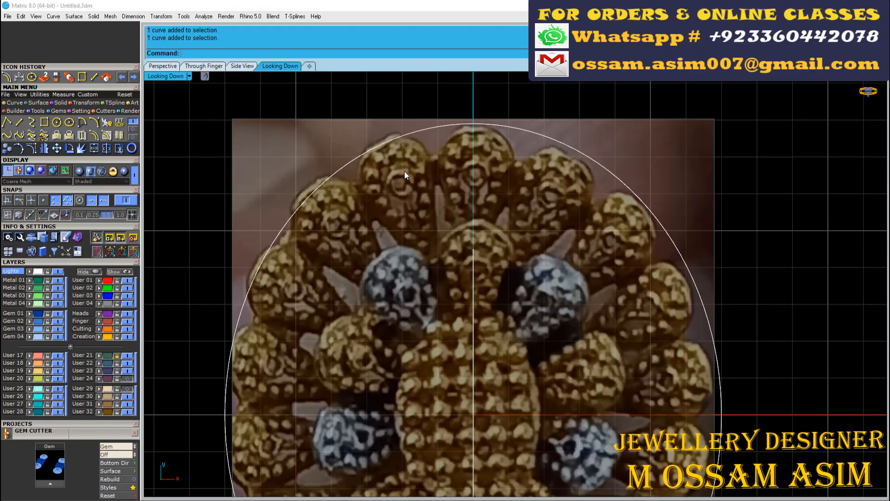
left_click(367, 152)
left_click(95, 134)
left_click(474, 252)
scroll(370, 240, "down", 6)
key("Escape")
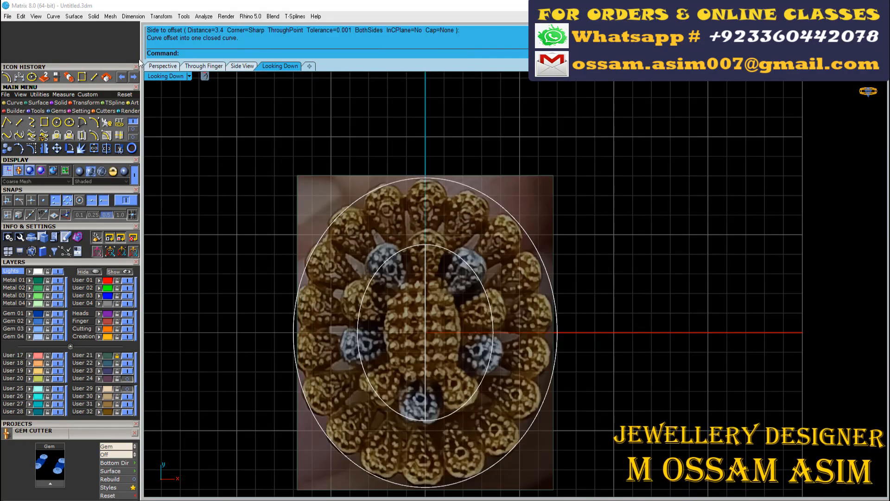
Step: Project the inner ellipse onto the construction plane, deleting the input curve, and show the side view
left_click(162, 67)
right_click_drag(649, 185, 608, 204)
scroll(607, 204, "up", 5)
left_click(548, 200)
left_click(87, 102)
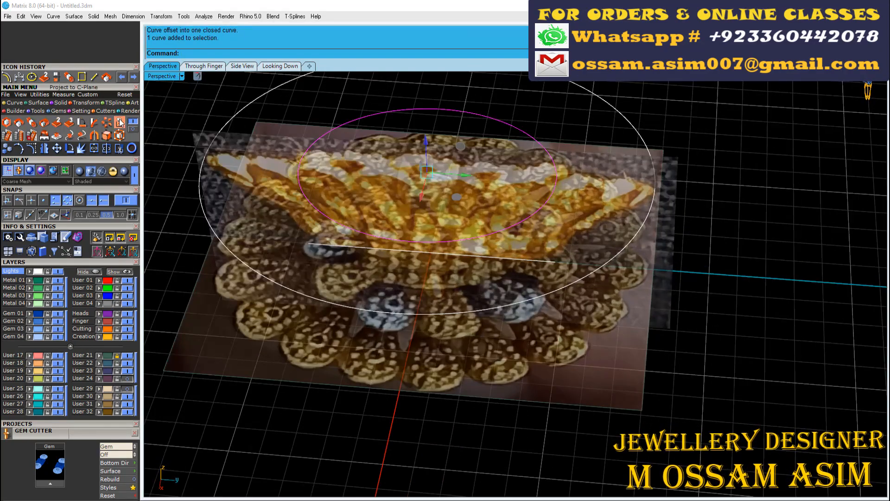
left_click(120, 122)
right_click_drag(407, 189, 431, 195)
left_click(204, 67)
left_click(242, 66)
scroll(614, 300, "up", 5)
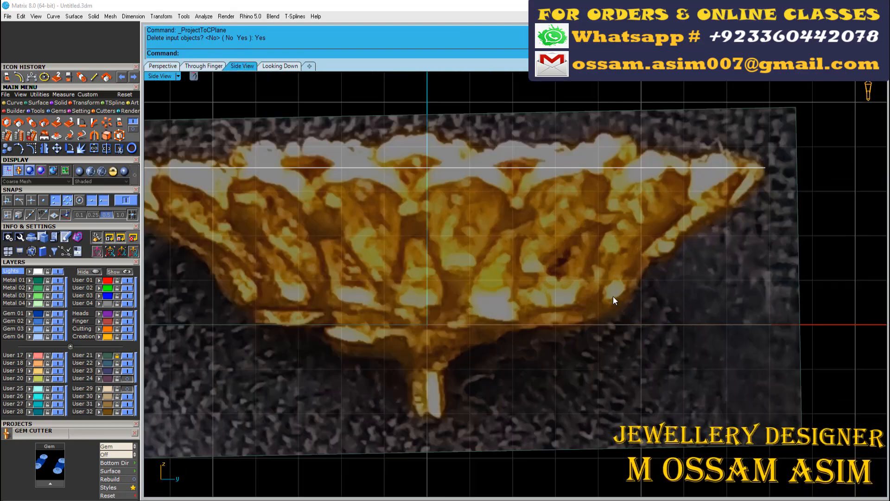
Step: In the Side View, draw an arc from the outer ellipse's end to the base line, following the photo's flared edge
scroll(613, 299, "up", 2)
left_click(17, 103)
left_click(95, 122)
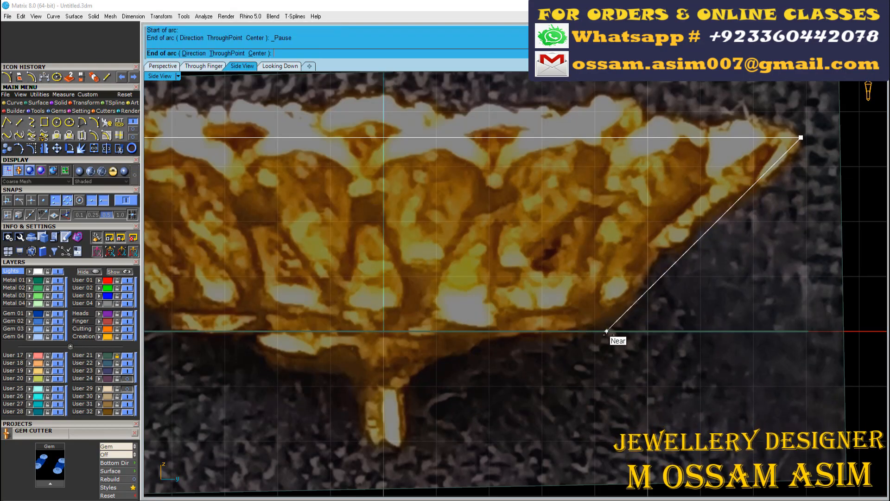
left_click(621, 331)
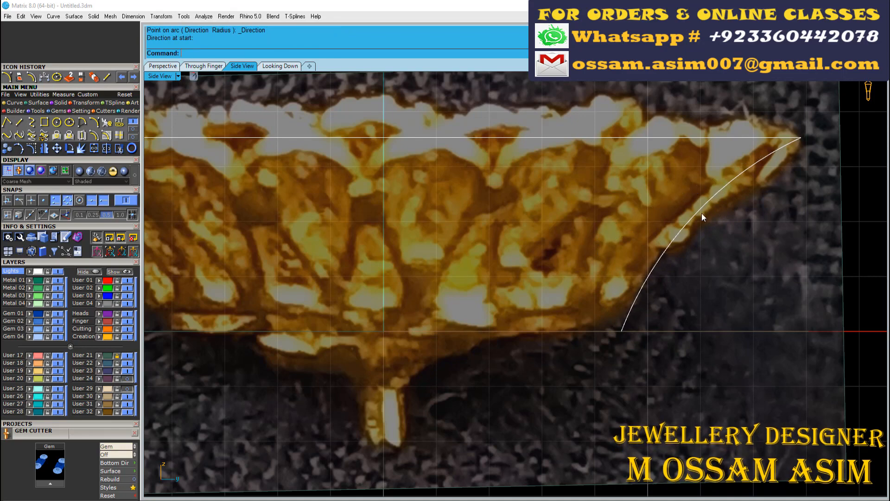
Step: Scale the side arc and outer ellipse slightly smaller in the vertical direction from the arc's base end to match the photo
right_click_drag(789, 188, 750, 182)
left_click_drag(750, 181, 720, 119)
scroll(738, 166, "up", 6)
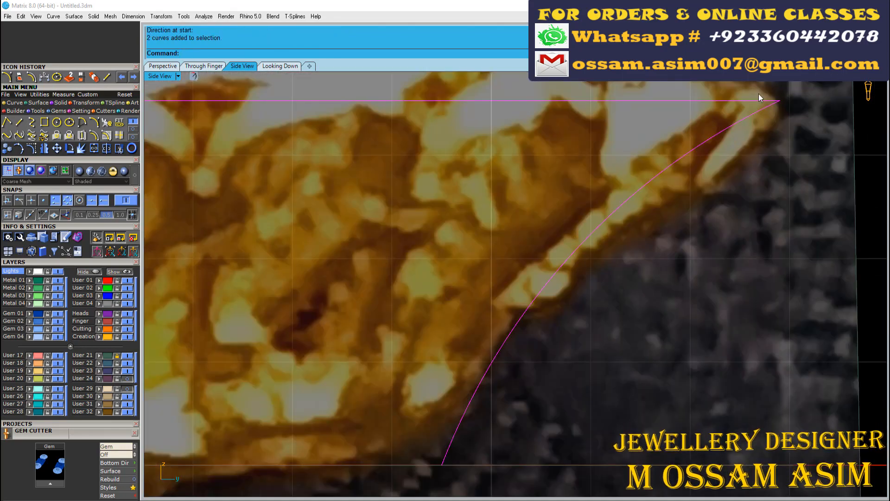
scroll(751, 96, "down", 5)
left_click(591, 229)
scroll(590, 229, "up", 4)
right_click_drag(591, 229, 574, 433)
left_click(574, 99)
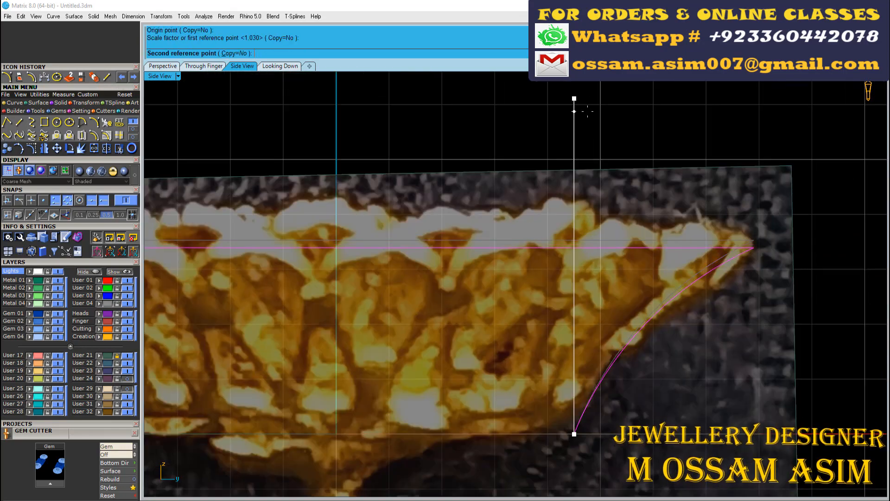
left_click(587, 117)
Step: Mirror the side arc about the vertical axis through the origin, keeping the original
right_click_drag(636, 208, 569, 153)
scroll(569, 153, "up", 6)
scroll(485, 223, "down", 6)
left_click(506, 229)
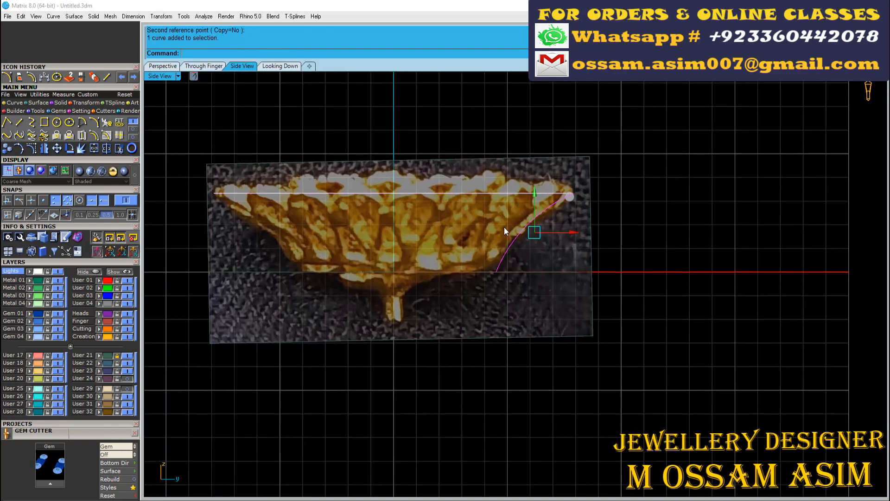
key("Return")
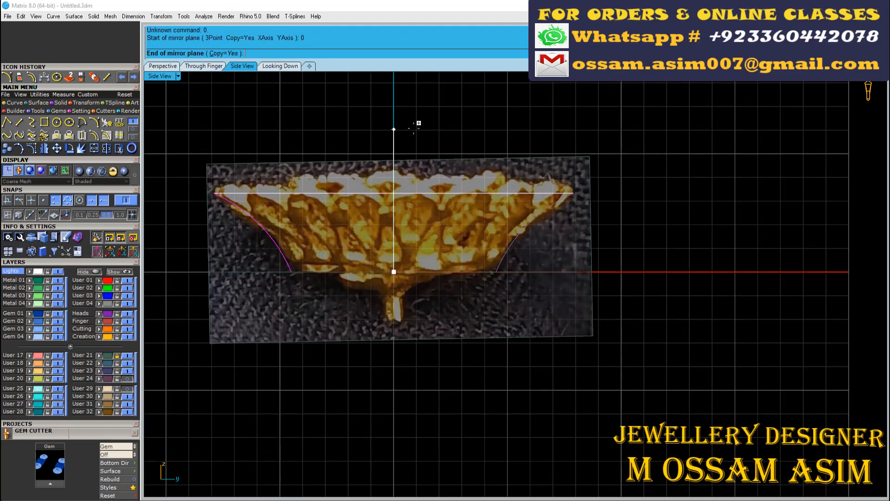
left_click(417, 123)
scroll(250, 190, "up", 8)
scroll(359, 292, "down", 7)
Step: Hide the reference photos on layer User 21 and show the guide curves in the Perspective view
left_click(167, 67)
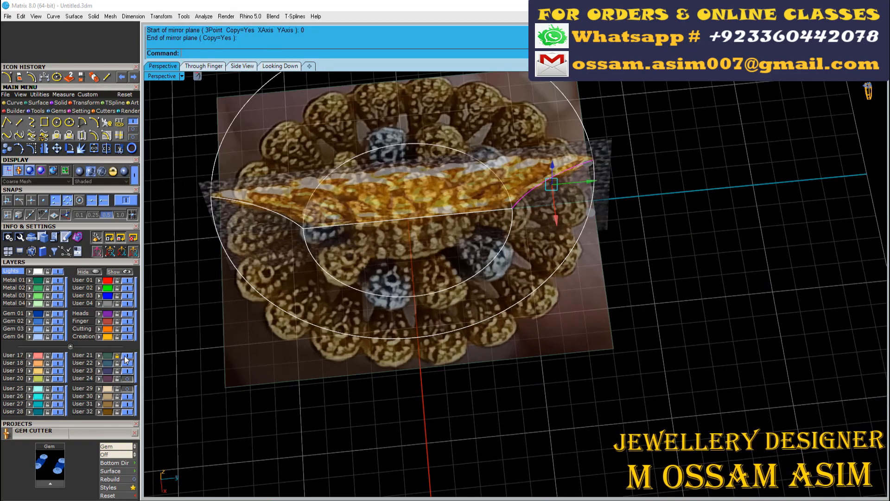
left_click(36, 103)
left_click(32, 122)
right_click_drag(417, 287, 496, 350)
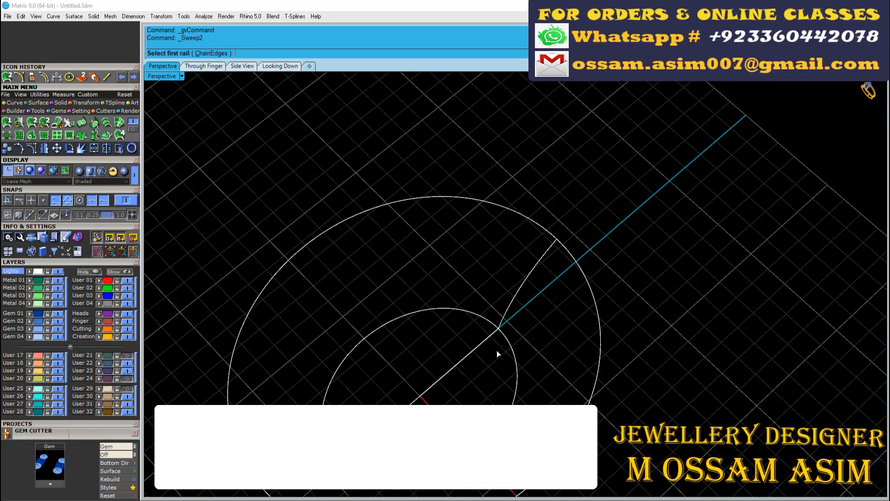
Step: Try a two-rail sweep along the inner and outer ellipses with both side arcs as cross sections
left_click(473, 313)
right_click_drag(421, 241, 420, 257)
left_click(427, 235)
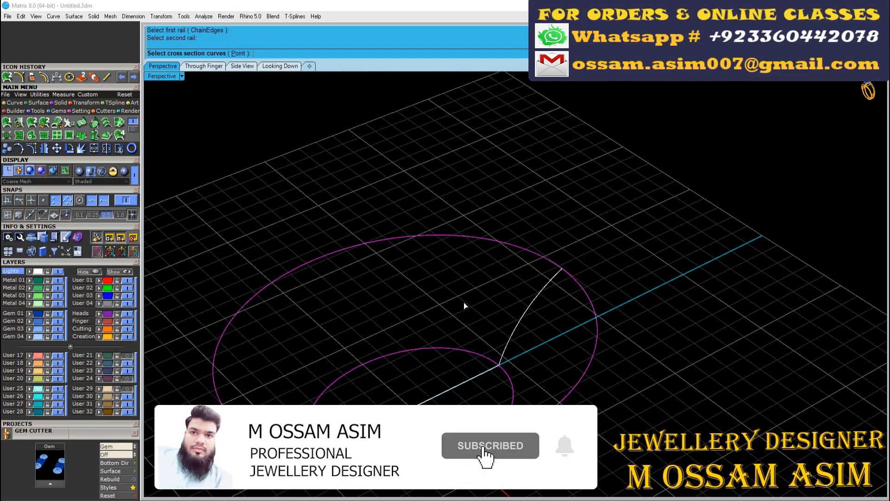
left_click(518, 324)
left_click_drag(287, 397, 270, 412)
key("Return")
key("Escape")
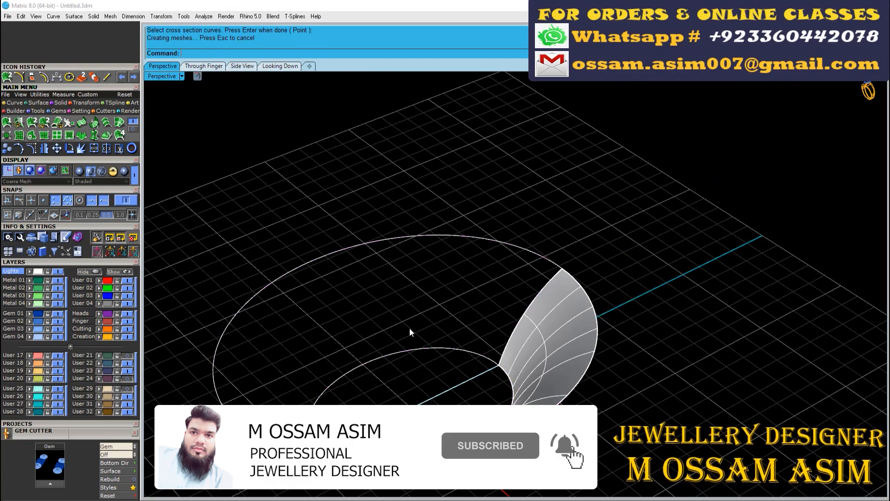
Step: Sweep a surface along the two ellipse rails through the side arcs, with the Closed sweep option on
left_click(545, 310)
key("Return")
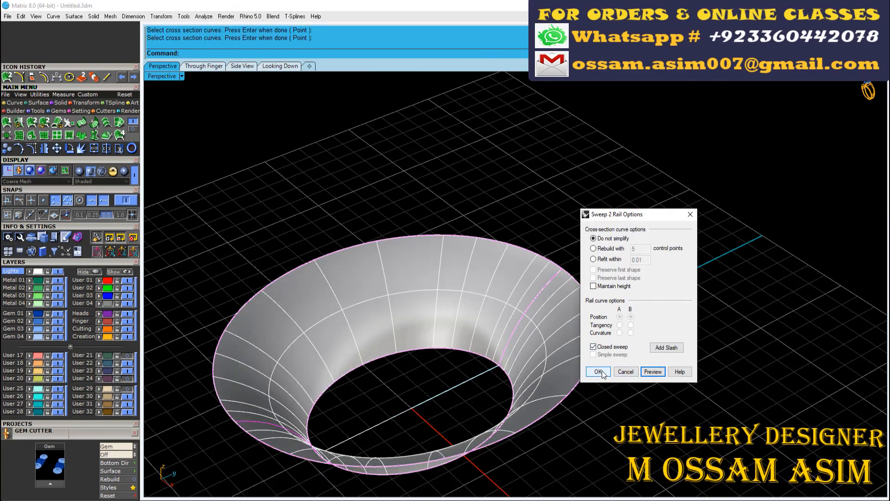
left_click(625, 371)
key("Return")
key("Return")
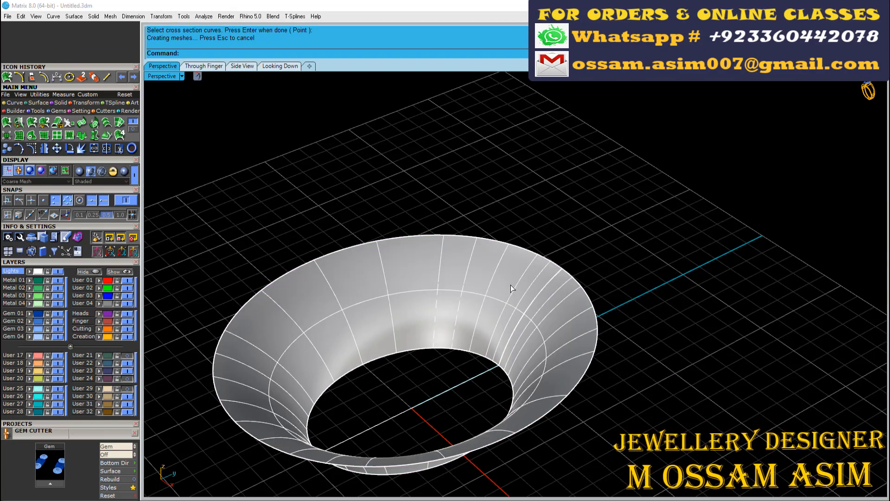
Step: Assign the swept bowl surface to layer User 03
right_click_drag(500, 302, 497, 308)
left_click(469, 281)
left_click(99, 295)
mouse_move(399, 247)
right_mouse_down()
mouse_move(398, 257)
mouse_move(401, 230)
right_mouse_up()
scroll(401, 231, "down", 4)
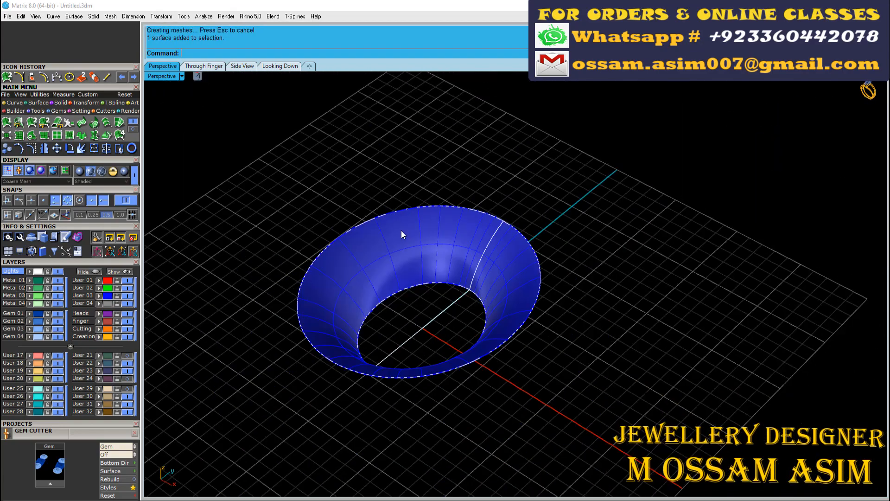
Step: Examine the swept surface and its side arcs from several angles
left_click(488, 247)
right_click_drag(487, 242, 332, 191)
left_click_drag(384, 122, 494, 187)
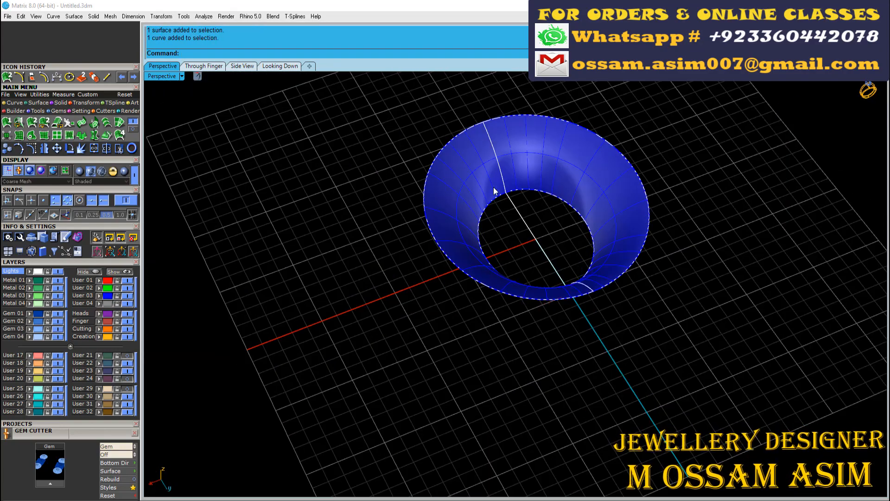
right_click_drag(494, 188, 521, 197)
left_click_drag(391, 96, 487, 199)
right_click_drag(486, 199, 522, 232)
left_click(463, 215)
scroll(505, 246, "up", 5)
left_click(522, 232)
Step: Turn on the photo layer User 21 in the Looking Down view and show the surface as wireframe over the top petal
left_click(279, 66)
left_click(127, 356)
scroll(344, 316, "up", 6)
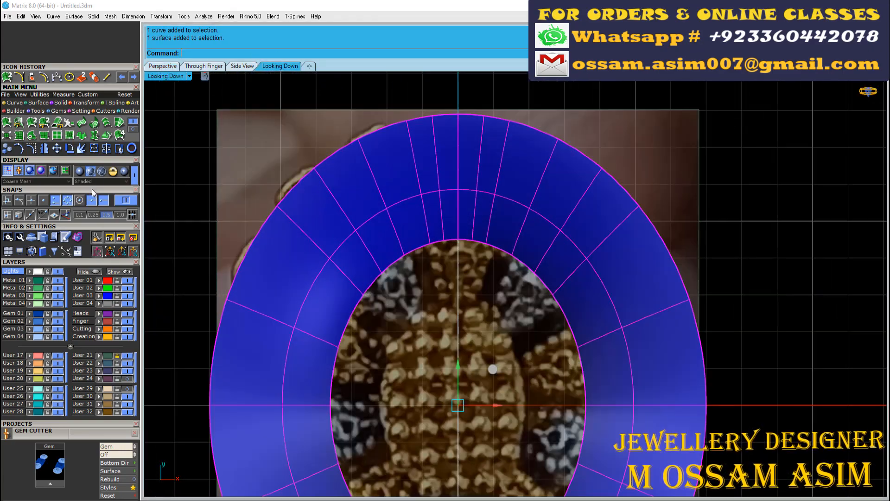
scroll(396, 183, "up", 6)
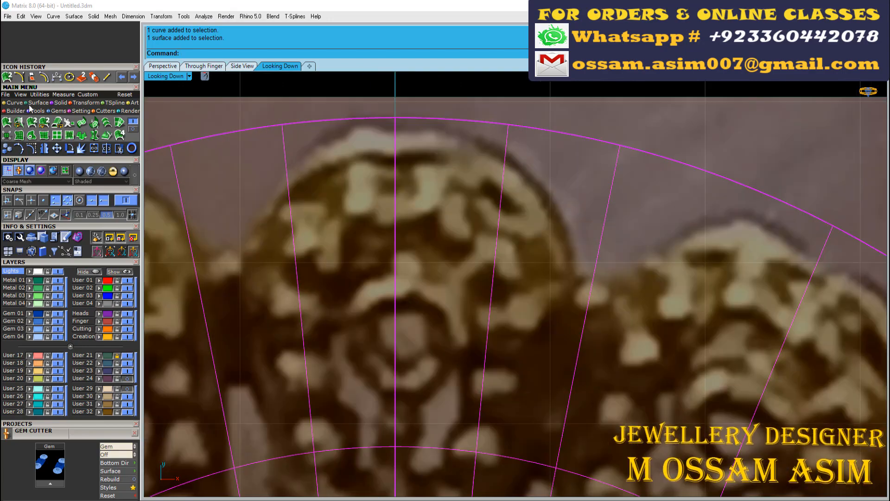
Step: Draw a two-point circle around the top petal, starting its diameter where the outer ellipse meets the centre line
left_click(14, 103)
left_click(56, 123)
left_click(265, 53)
left_click(395, 118)
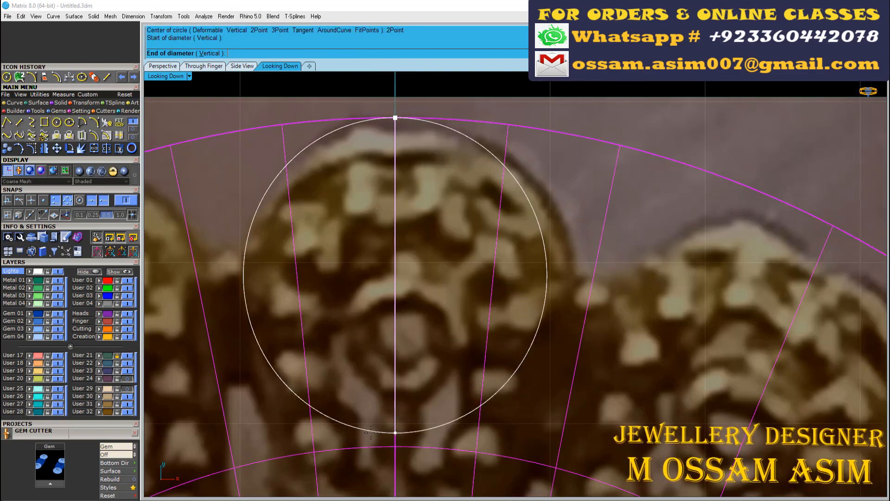
left_click(377, 449)
scroll(329, 222, "down", 4)
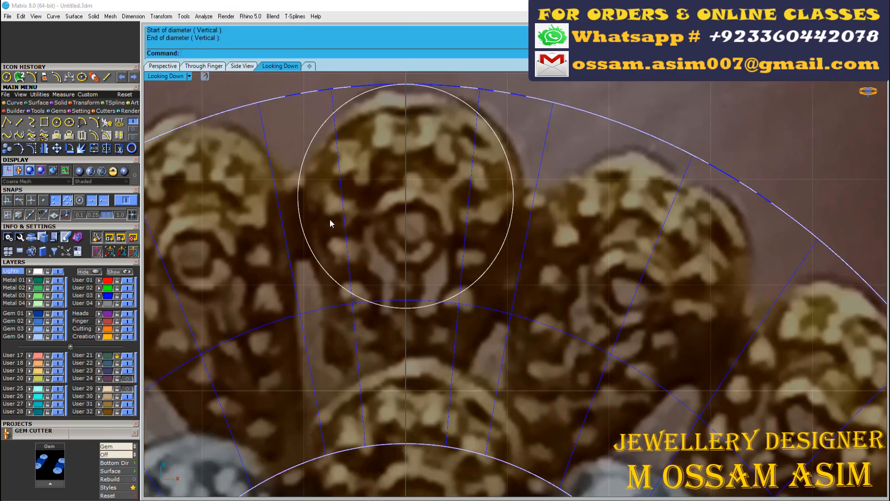
scroll(317, 212, "up", 4)
Step: Draw an arc from the circle's left side down past the inner ellipse near the centre line for the petal's side
left_click(95, 123)
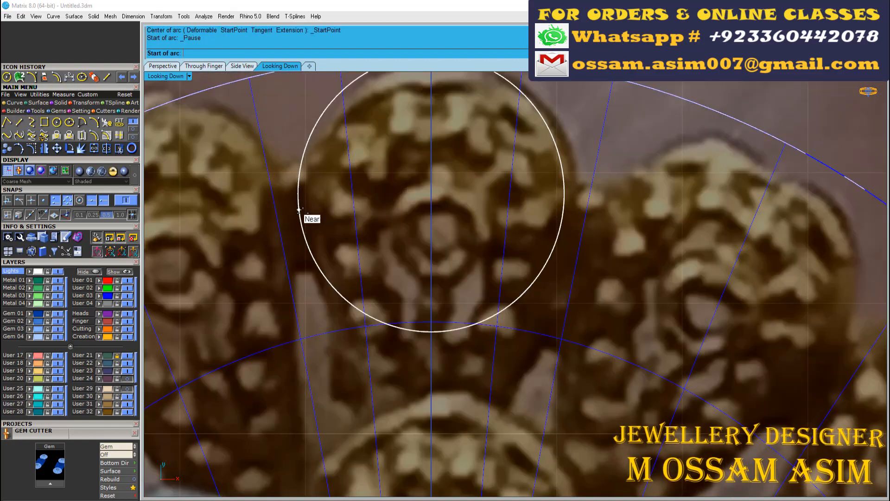
left_click(297, 194)
scroll(297, 194, "down", 5)
scroll(360, 373, "up", 7)
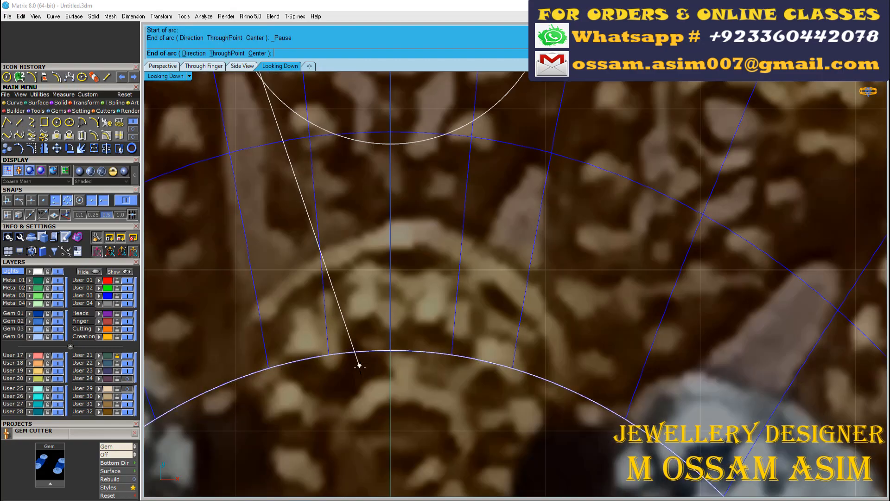
left_click(379, 387)
scroll(317, 337, "down", 2)
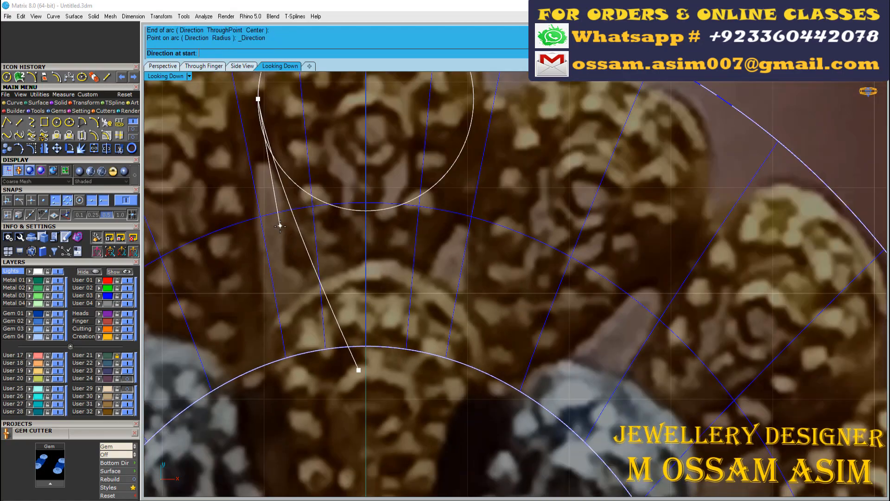
left_click(262, 237)
Step: Mirror the petal's side arc across the vertical centre line through 0, keeping the original
scroll(273, 189, "up", 10)
scroll(366, 446, "down", 7)
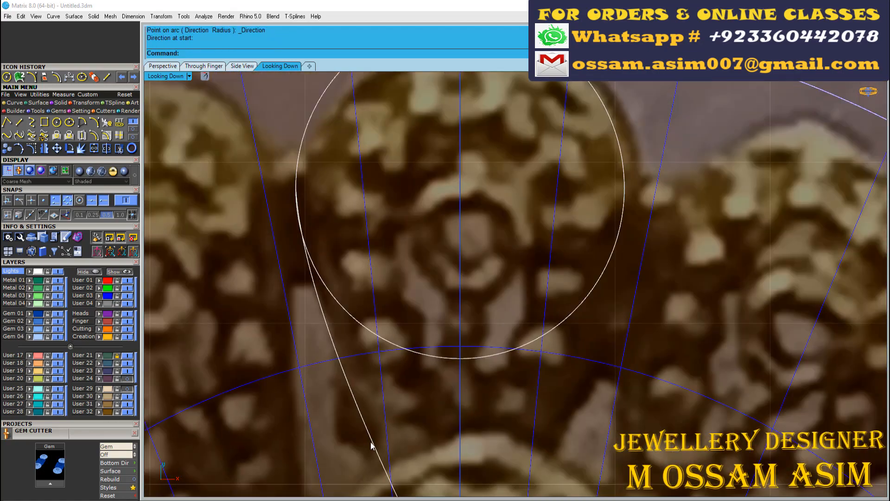
right_click_drag(371, 444, 289, 249)
scroll(403, 343, "down", 7)
scroll(356, 306, "up", 9)
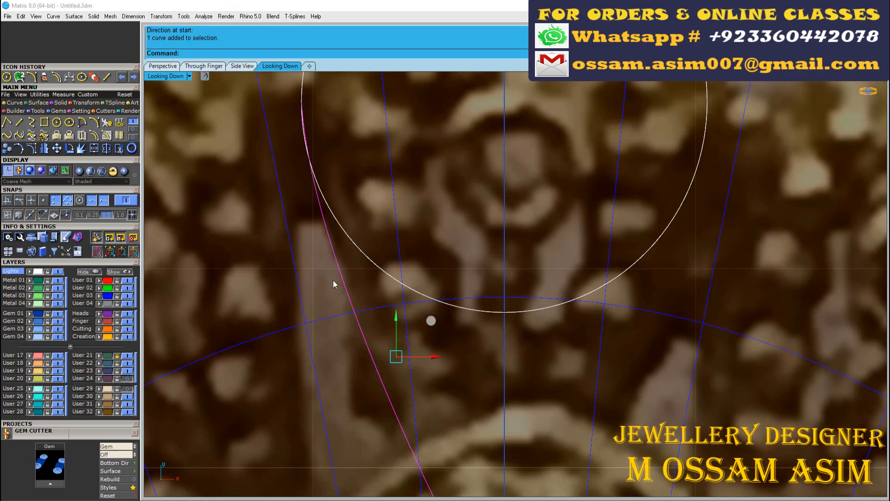
type("mi")
key("Return")
type("0")
key("Return")
left_click(486, 211)
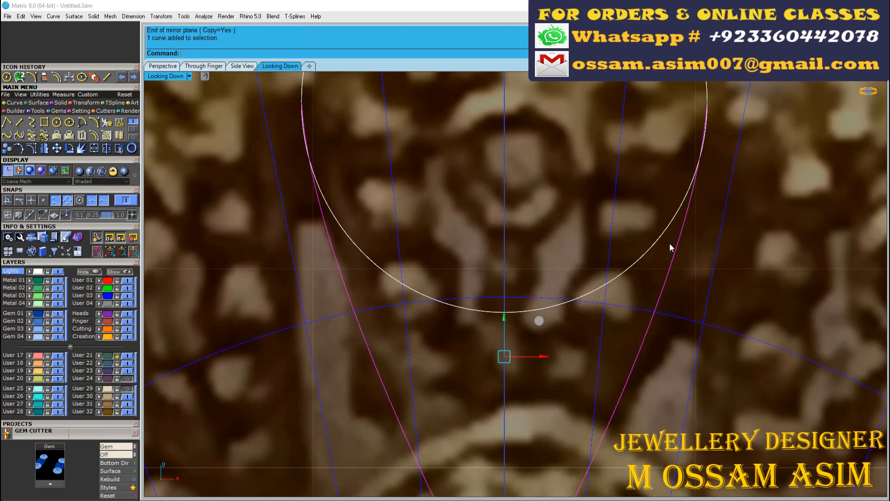
Step: Hide the photos and blue surface, and trim the circle and both side arcs into one open petal outline
left_click(670, 246)
left_click(127, 356)
left_click(81, 148)
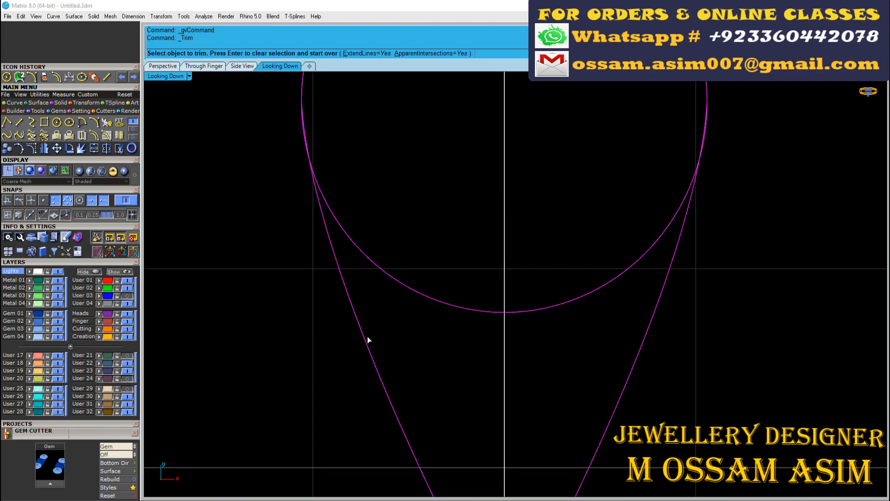
left_click(374, 263)
scroll(320, 232, "up", 10)
left_click(334, 265)
scroll(351, 316, "down", 8)
scroll(841, 299, "up", 10)
left_click(836, 304)
right_click(834, 304)
scroll(578, 279, "down", 18)
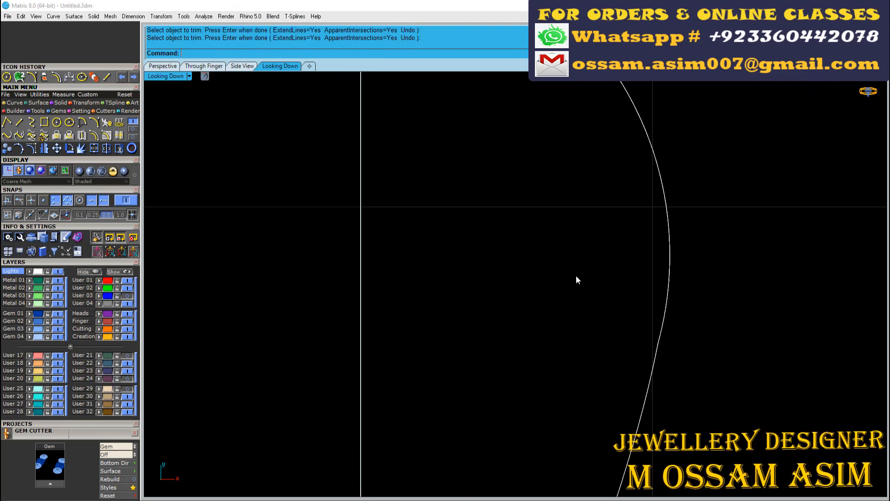
Step: Split the petal's rounded curve at its top point on the centre line and delete the right half of the outline
scroll(485, 232, "up", 9)
left_click(390, 247)
left_click(94, 149)
scroll(604, 177, "up", 2)
scroll(612, 174, "up", 2)
left_click(553, 169)
right_click(589, 223)
scroll(592, 228, "down", 10)
left_click_drag(667, 318, 638, 338)
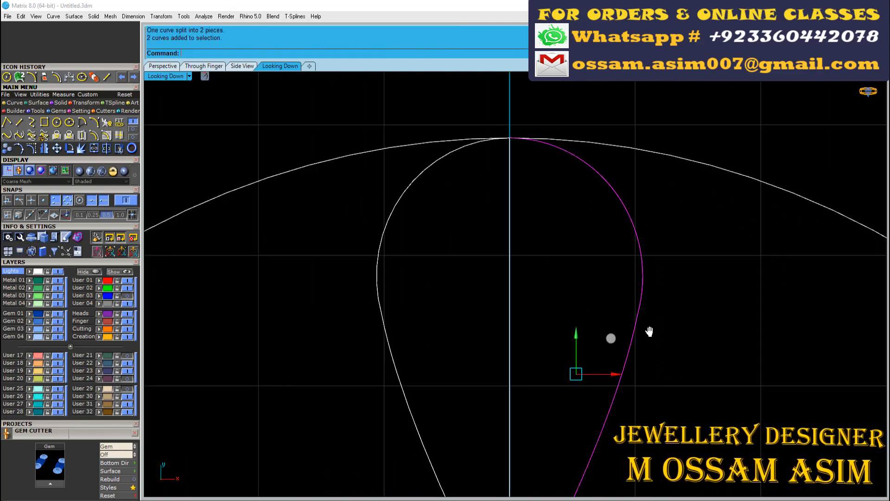
key("Delete")
Step: Try to join the two curves of the remaining half-petal outline
scroll(525, 320, "down", 8)
left_click_drag(559, 320, 538, 334)
right_click_drag(532, 319, 426, 278)
key("ctrl+j")
scroll(461, 334, "down", 2)
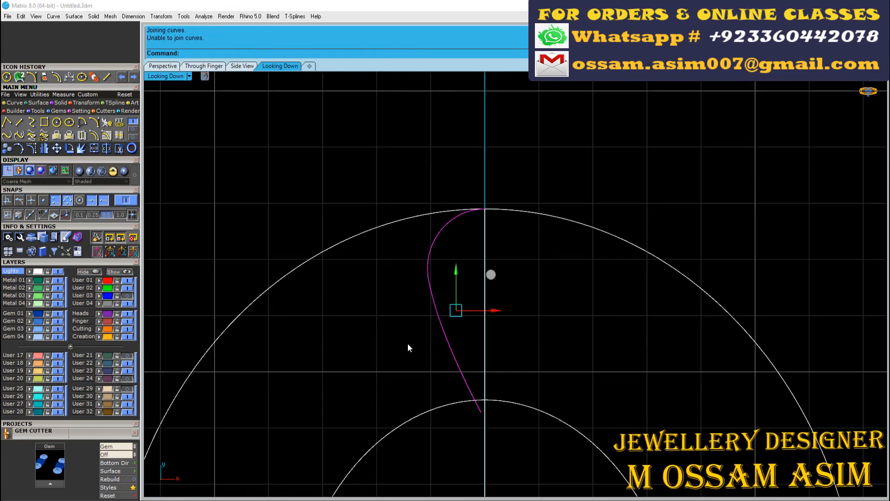
Step: Scale the half-petal curves vertically from the top point so their lower end meets the inner ellipse
left_click(409, 348)
left_click_drag(447, 301, 408, 278)
scroll(377, 277, "up", 6)
right_click_drag(377, 277, 257, 278)
left_click(107, 148)
left_click(457, 150)
right_click_drag(456, 261, 416, 90)
left_click(456, 282)
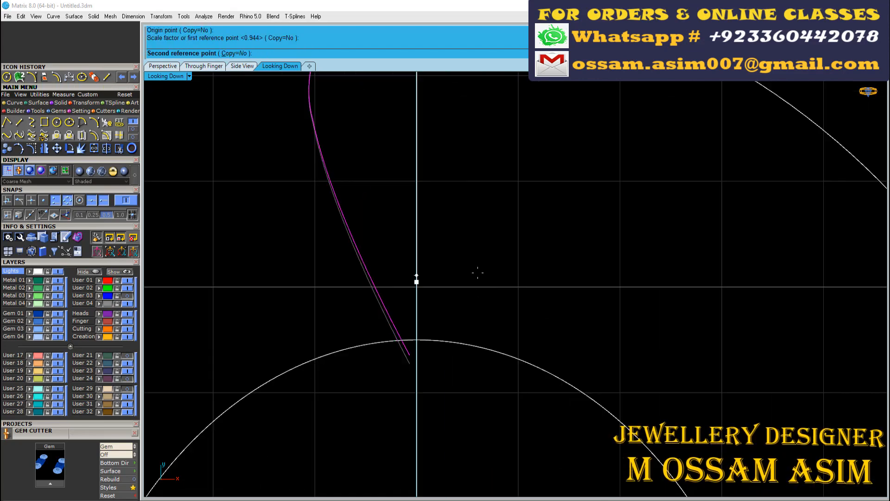
left_click(476, 263)
scroll(402, 255, "down", 2)
scroll(324, 232, "up", 3)
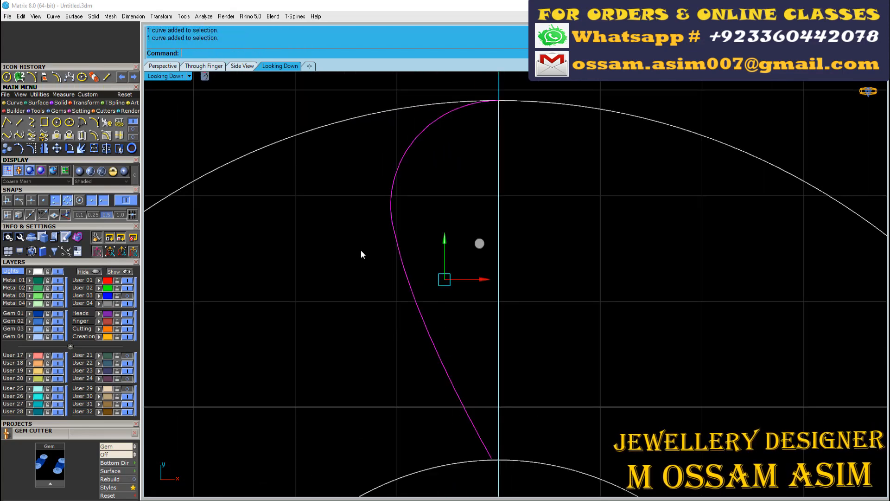
Step: Rebuild the half-petal curves with 300 points and degree 3, deleting the input
left_click(107, 122)
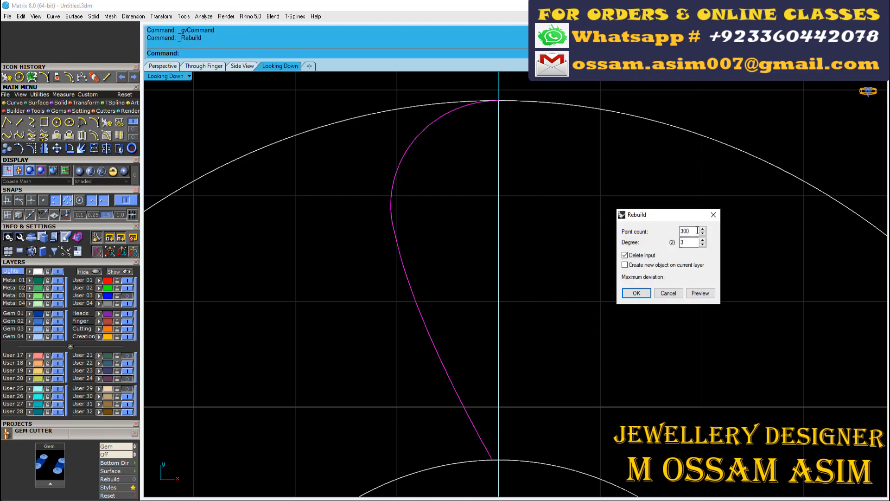
key("Return")
scroll(387, 212, "up", 4)
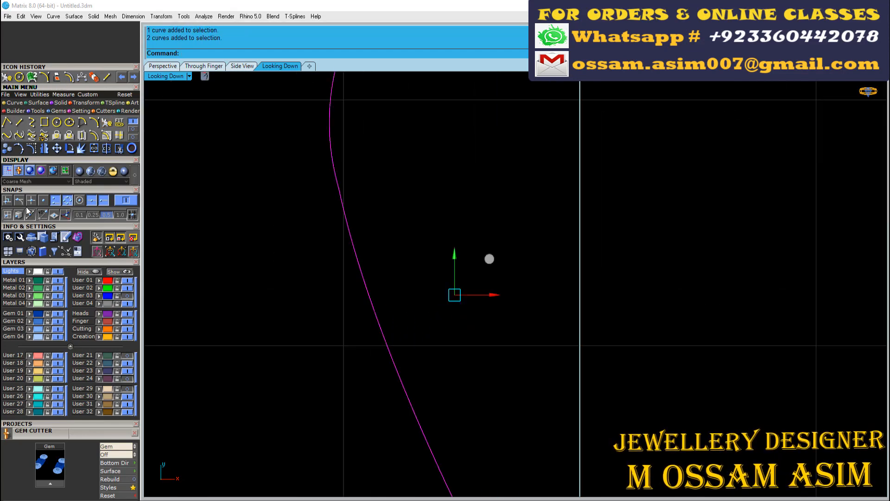
Step: Try to join the rebuilt upper and lower curves of the half petal
left_click(413, 227)
right_click_drag(399, 186, 417, 251)
left_click_drag(376, 189, 311, 210)
scroll(369, 274, "up", 4)
left_click_drag(394, 235, 290, 260)
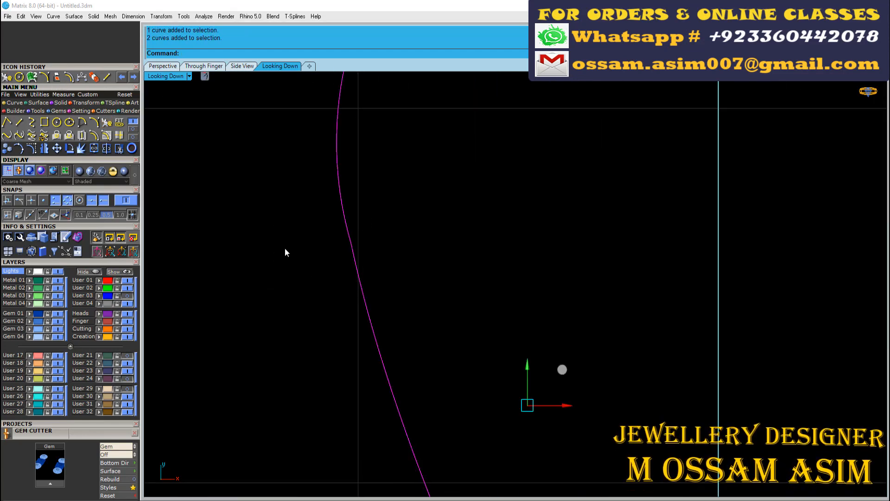
scroll(377, 274, "down", 3)
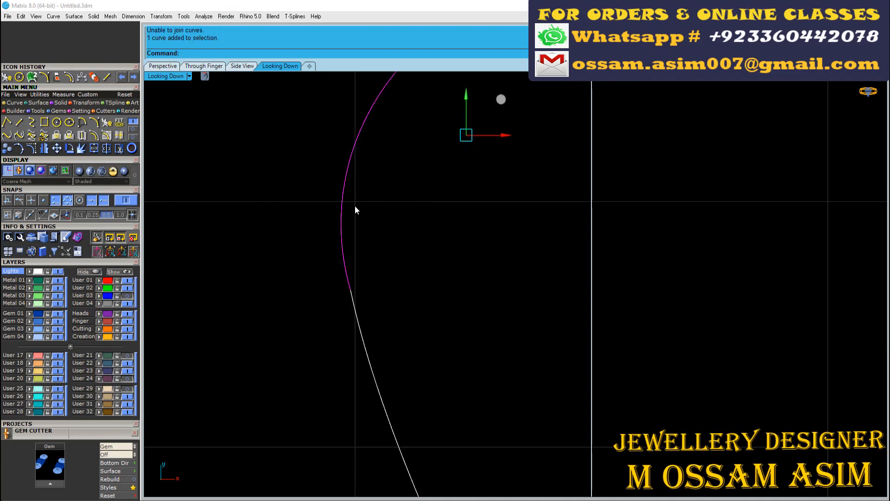
Step: Project the two half-petal curves onto the construction plane, deleting the input objects
scroll(355, 206, "down", 4)
scroll(353, 259, "up", 12)
scroll(378, 280, "up", 8)
left_click_drag(424, 276, 381, 293)
scroll(327, 232, "down", 6)
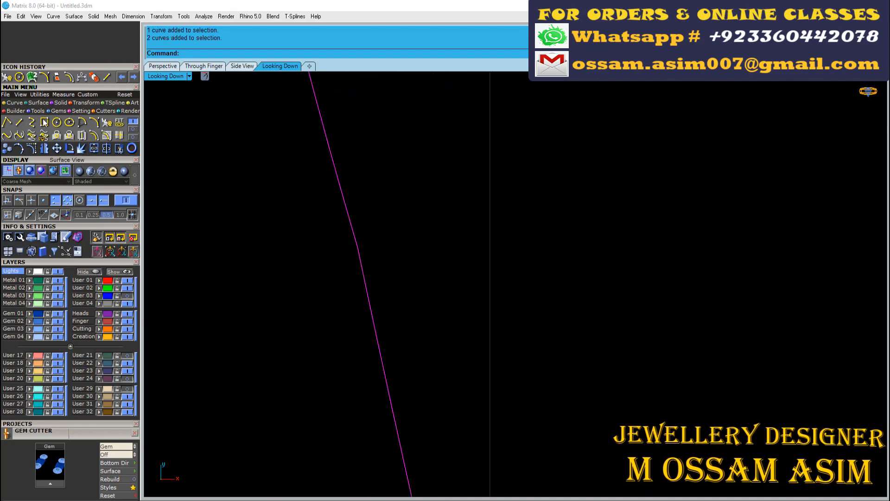
scroll(254, 374, "down", 4)
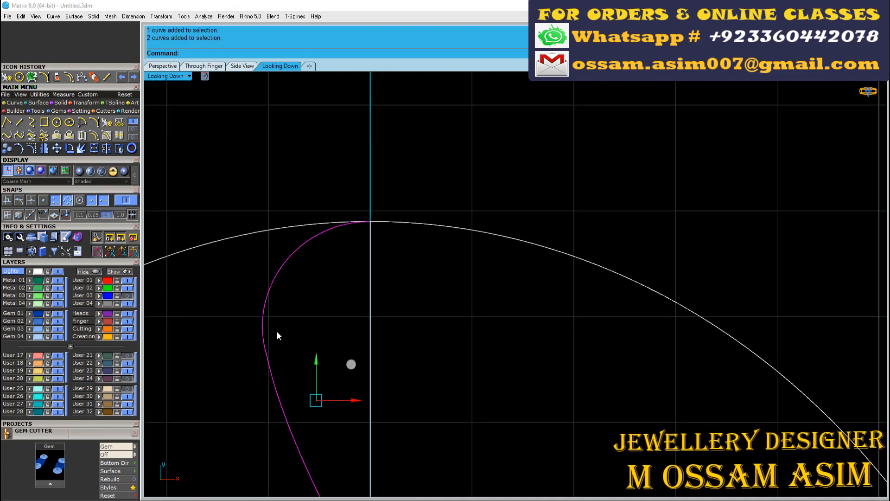
scroll(279, 335, "up", 3)
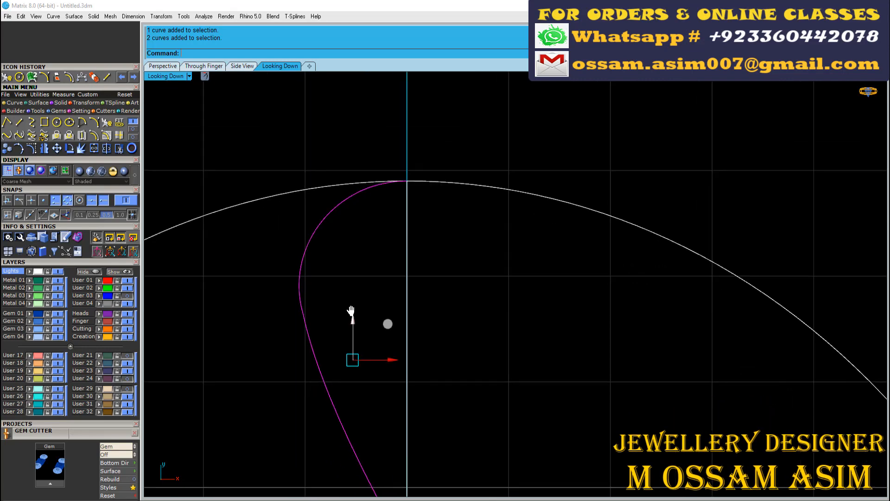
scroll(235, 254, "down", 2)
left_click(95, 104)
left_click(119, 122)
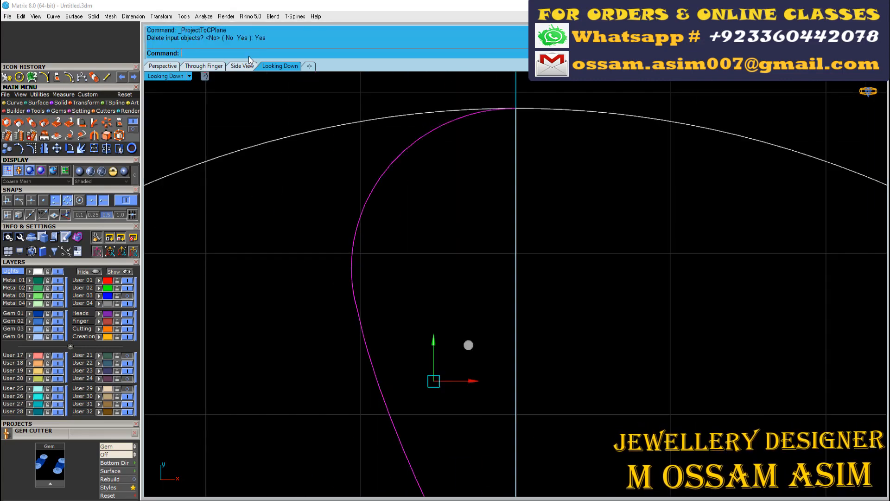
Step: Join the projected upper and lower curves of the half petal into one curve
left_click(255, 235)
scroll(334, 261, "up", 4)
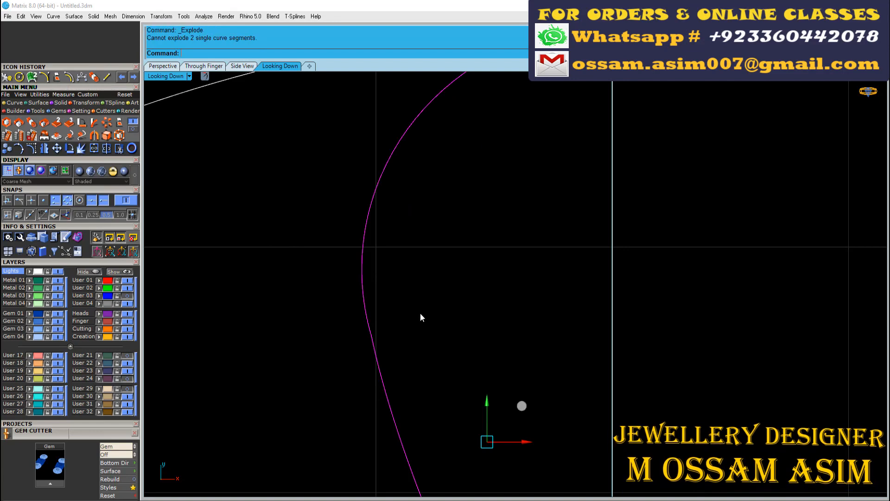
left_click_drag(421, 314, 316, 368)
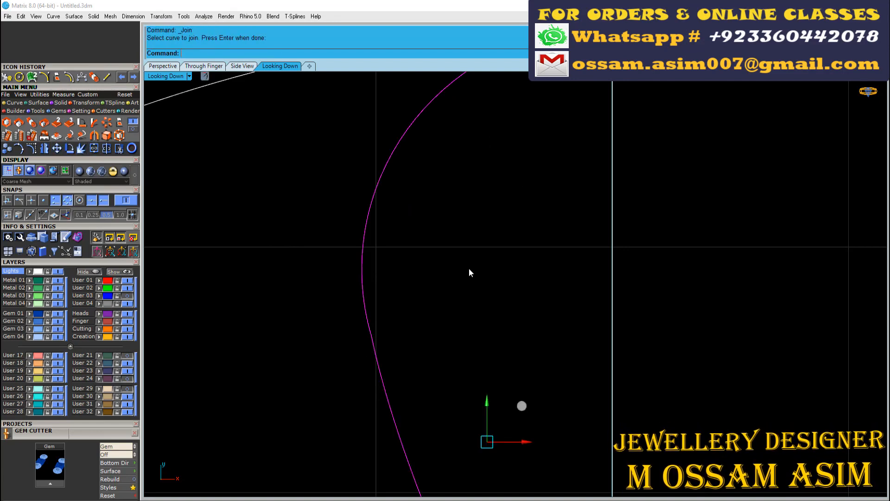
left_click_drag(431, 241, 334, 184)
scroll(342, 278, "down", 4)
scroll(331, 212, "up", 4)
left_click_drag(392, 190, 334, 209)
scroll(360, 211, "down", 6)
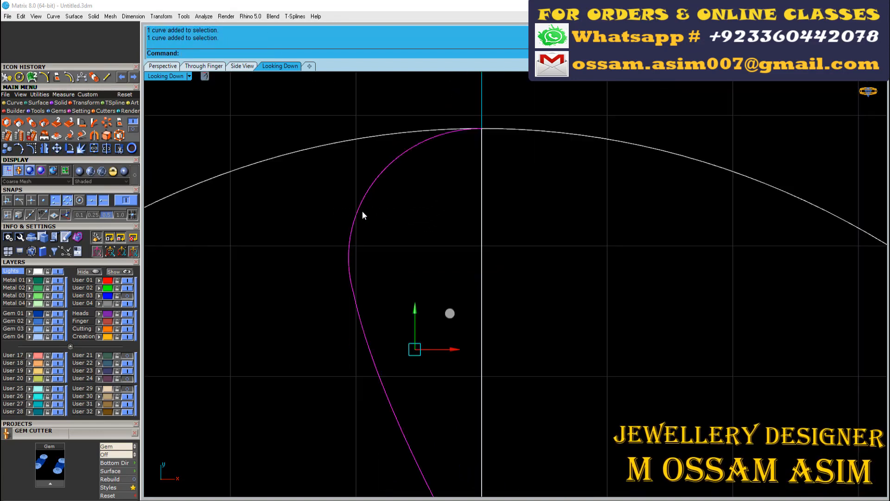
right_click_drag(363, 212, 333, 231)
Step: Rebuild the joined half-petal curve with degree 3, deleting the input
key("ctrl+m")
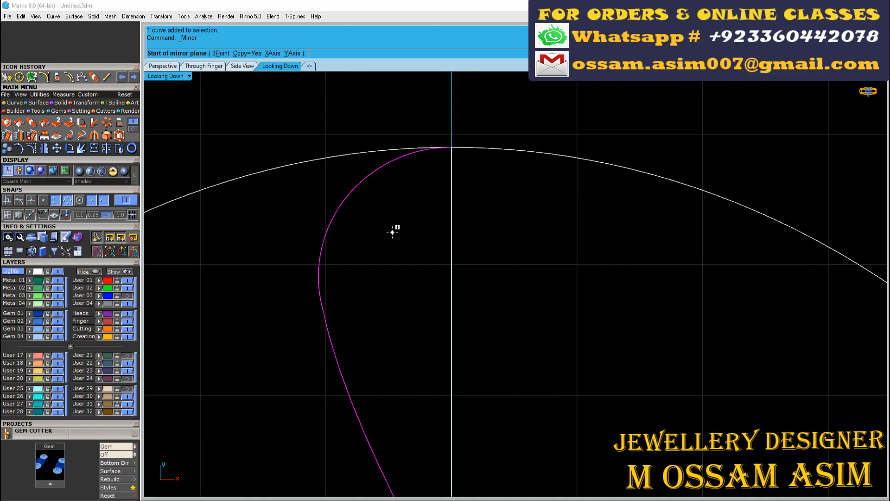
key("Escape")
left_click_drag(366, 257, 297, 225)
left_click(7, 79)
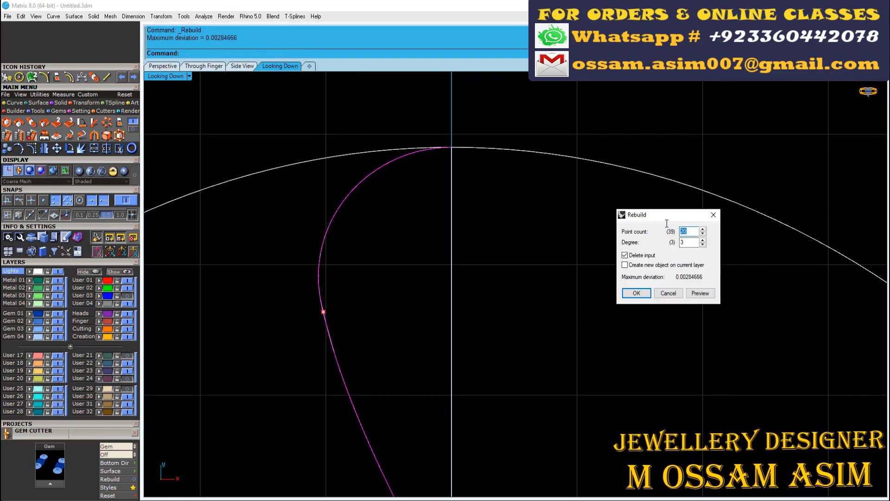
key("Return")
Step: Scale the half-petal curve in one direction to make it slightly shorter vertically about a point on the centre axis
scroll(301, 251, "down", 4)
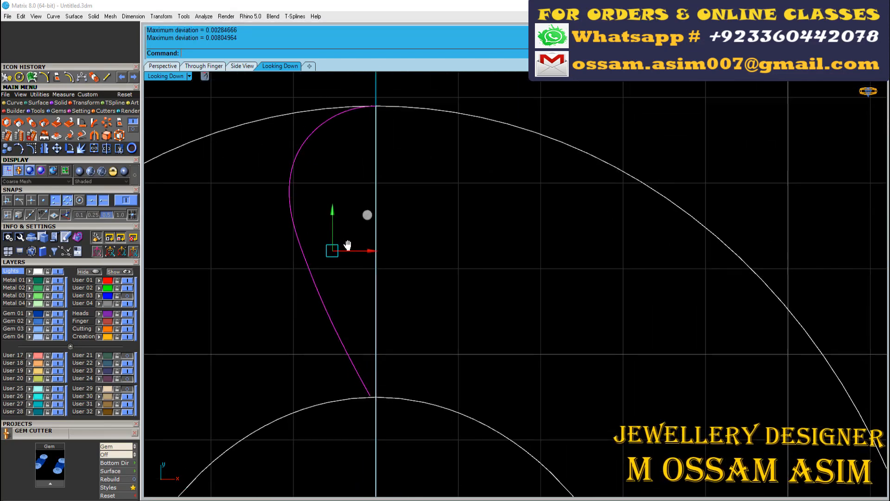
scroll(332, 246, "up", 3)
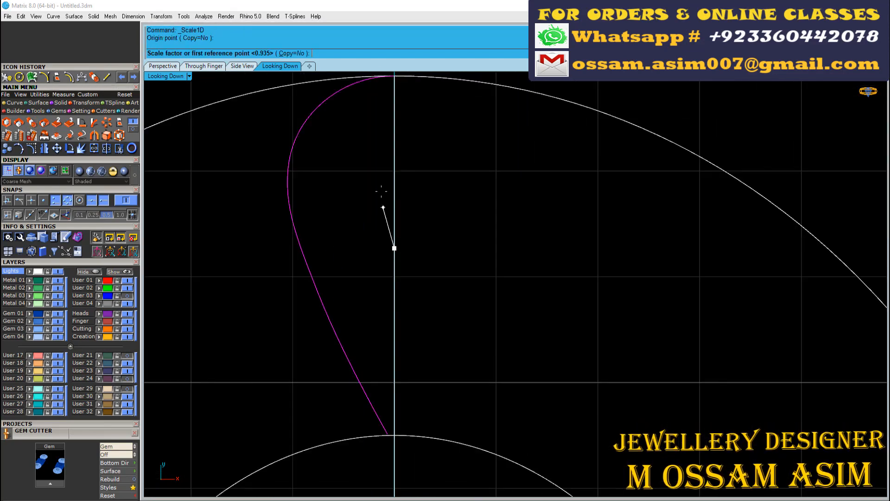
left_click(381, 161)
Step: Mirror the half-petal curve across the vertical centre axis and join both halves into one petal outline
key("ctrl+m")
left_click(394, 82)
left_click(361, 166)
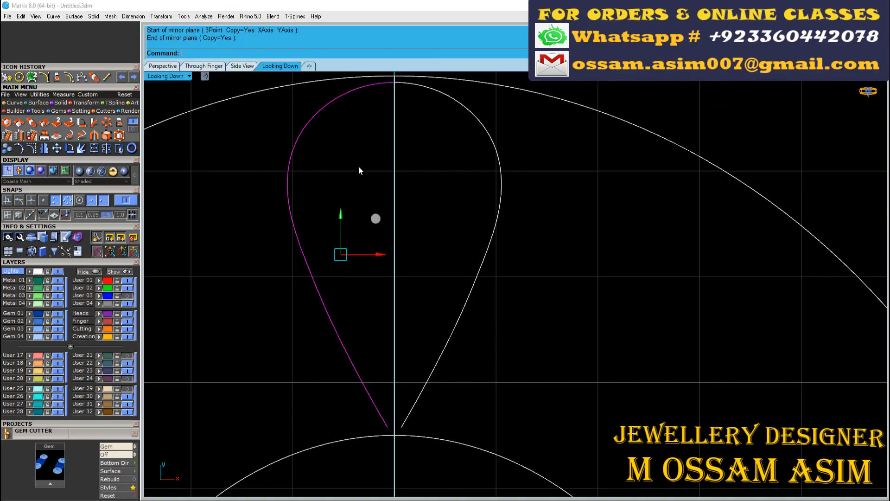
key("Escape")
scroll(377, 181, "down", 6)
scroll(394, 194, "up", 3)
left_click_drag(541, 190, 351, 277)
key("ctrl+j")
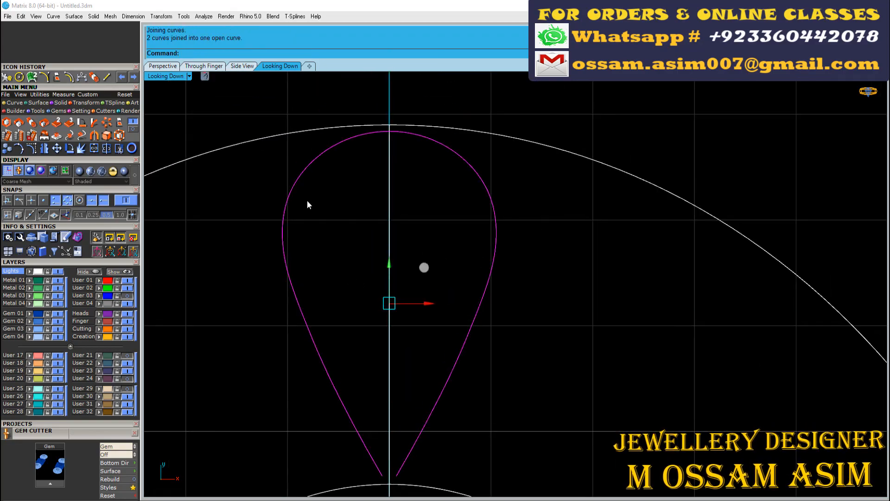
Step: Show the User 03 layer with the base surface behind the petal outline in the top view
scroll(365, 177, "up", 2)
scroll(365, 177, "down", 3)
key("F4")
right_click_drag(432, 190, 288, 167)
key("Escape")
scroll(471, 219, "up", 4)
left_click(217, 66)
left_click(281, 66)
left_click(163, 67)
right_click_drag(243, 130, 282, 170)
left_click(128, 289)
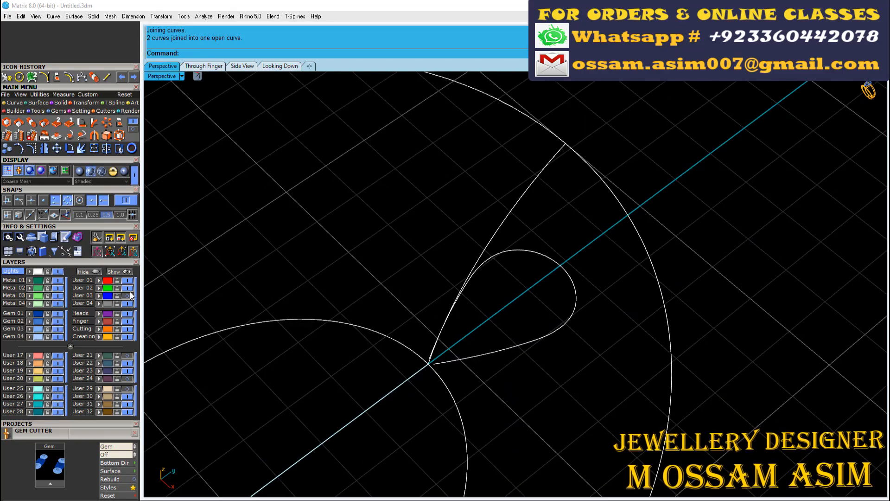
left_click(128, 295)
left_click(280, 66)
Step: Scale the petal outline vertically from its top point so its lower end sits slightly farther from the inner ellipse
left_click(358, 296)
scroll(323, 238, "up", 3)
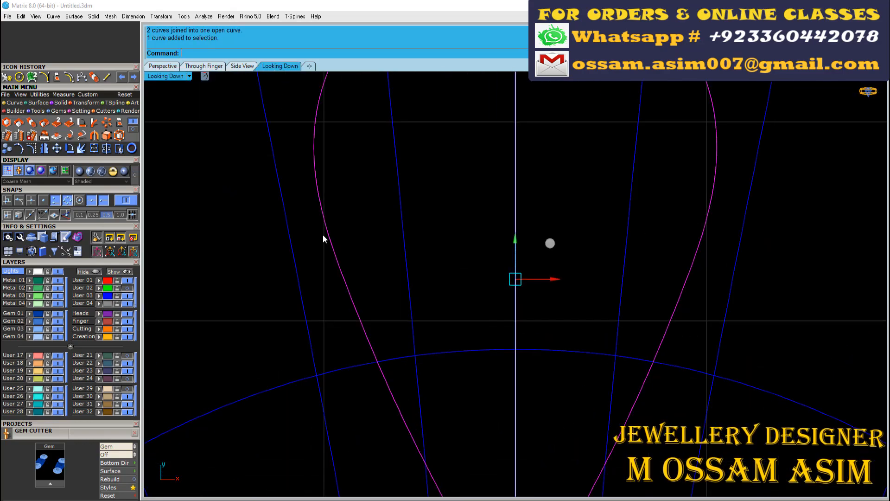
scroll(370, 122, "down", 2)
left_click(94, 77)
scroll(420, 99, "up", 6)
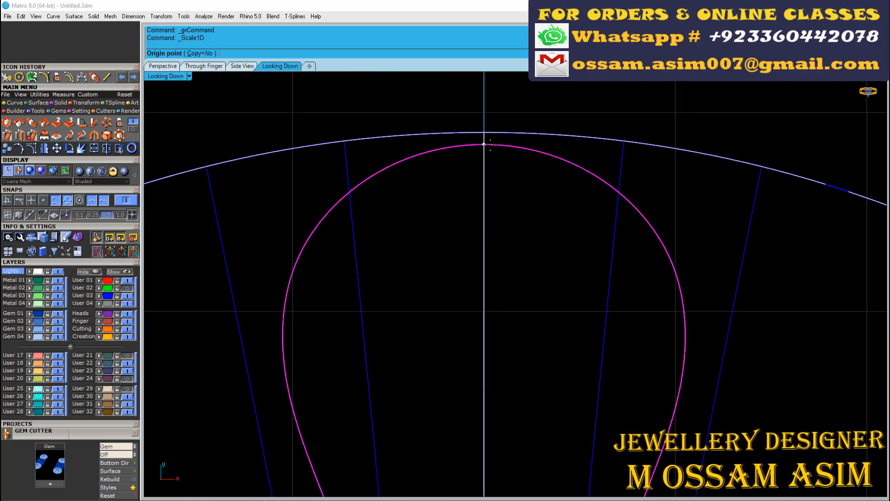
left_click(482, 143)
scroll(475, 165, "down", 10)
scroll(495, 382, "up", 10)
left_click(490, 443, "shift")
left_click(489, 433)
scroll(488, 432, "down", 4)
right_click_drag(482, 302, 461, 322)
scroll(461, 322, "down", 6)
key("Escape")
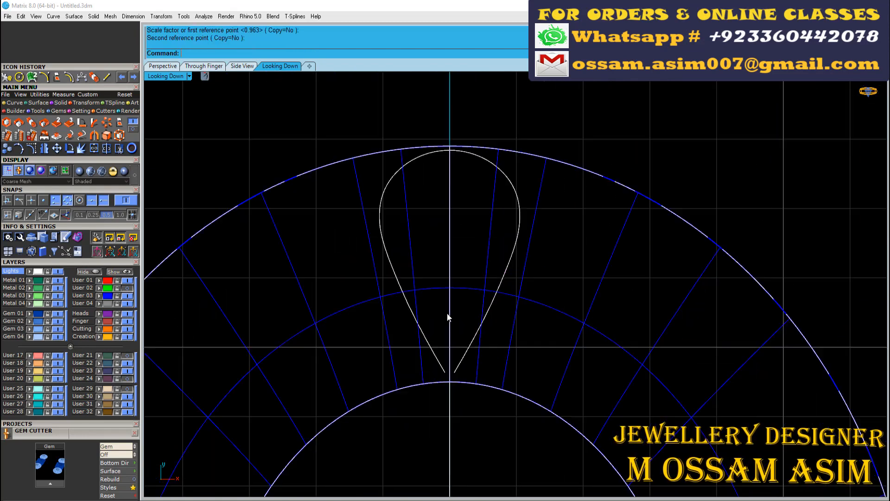
Step: Blend the petal's two open lower ends with curvature continuity and join everything into one closed outline
left_click(14, 103)
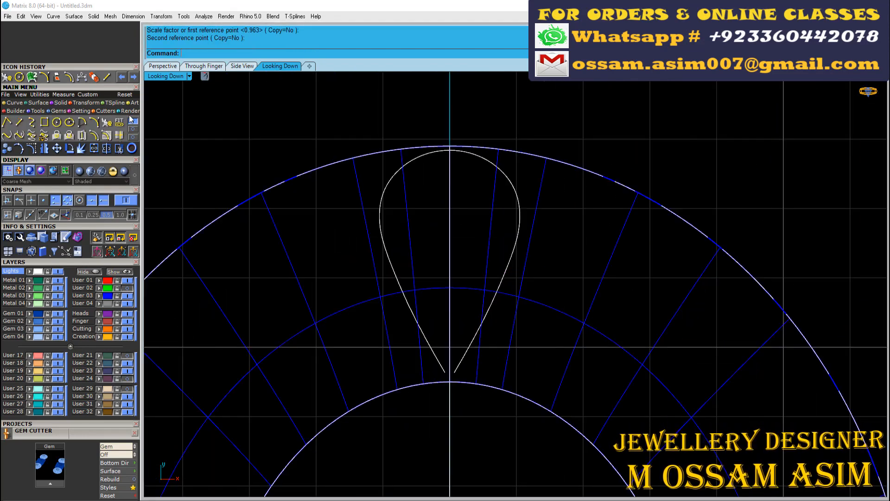
left_click(7, 135)
scroll(457, 362, "up", 10)
left_click(422, 399)
left_click(453, 400)
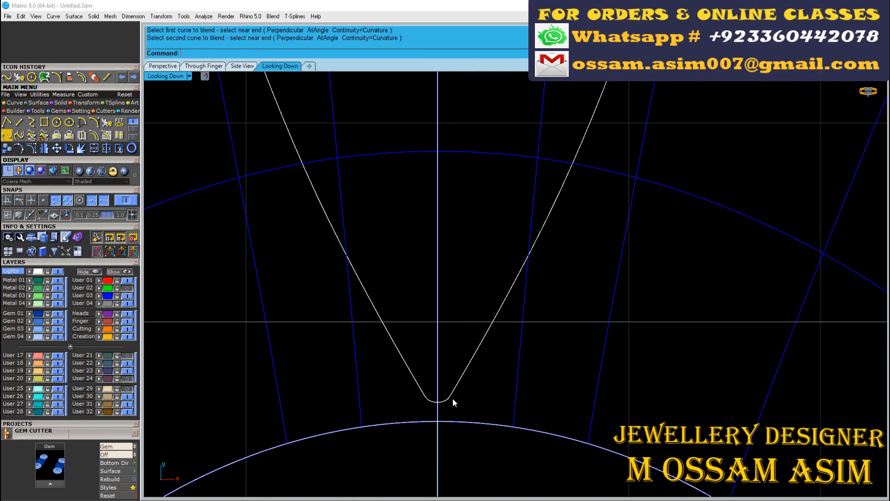
left_click_drag(471, 371, 410, 410)
left_click(94, 148)
scroll(353, 260, "down", 6)
right_click_drag(335, 149, 354, 260)
key("Escape")
Step: Show the reference photo on the User 21 layer behind the petal outline
left_click(321, 263)
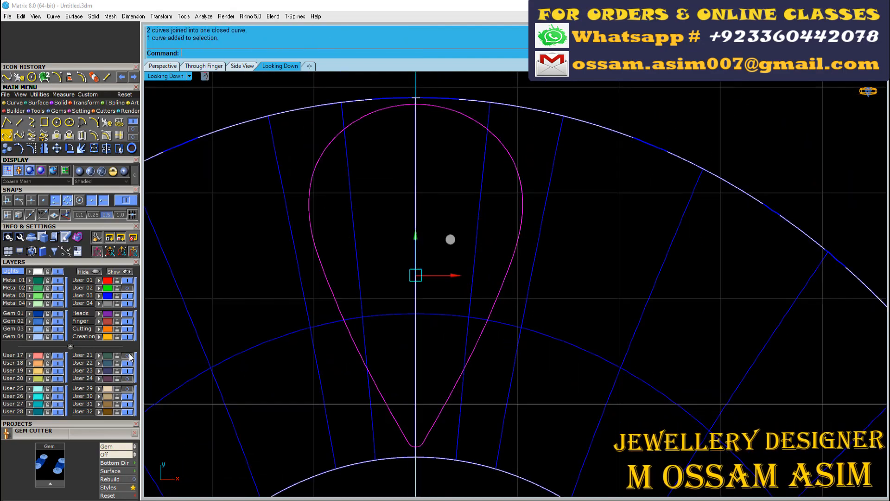
left_click(119, 356)
scroll(373, 186, "down", 4)
right_click_drag(373, 186, 371, 228)
scroll(433, 310, "up", 6)
right_click_drag(432, 311, 414, 264)
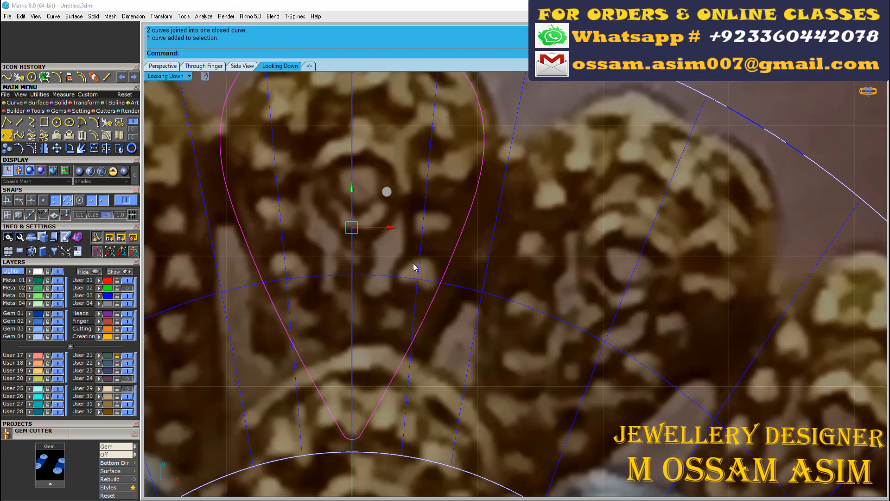
Step: Compare the closed petal outline with the shape and central detail of the petal in the reference photo
mouse_move(363, 311)
right_mouse_down()
mouse_move(383, 325)
mouse_move(405, 392)
right_mouse_up()
right_click_drag(403, 278, 402, 251)
left_click_drag(433, 280, 433, 282)
scroll(433, 282, "down", 2)
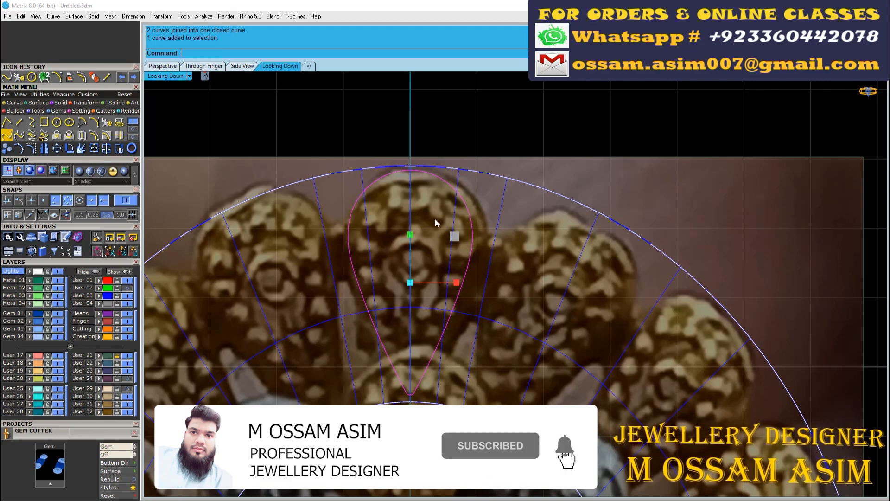
scroll(435, 219, "up", 3)
scroll(518, 293, "down", 1)
scroll(432, 260, "down", 2)
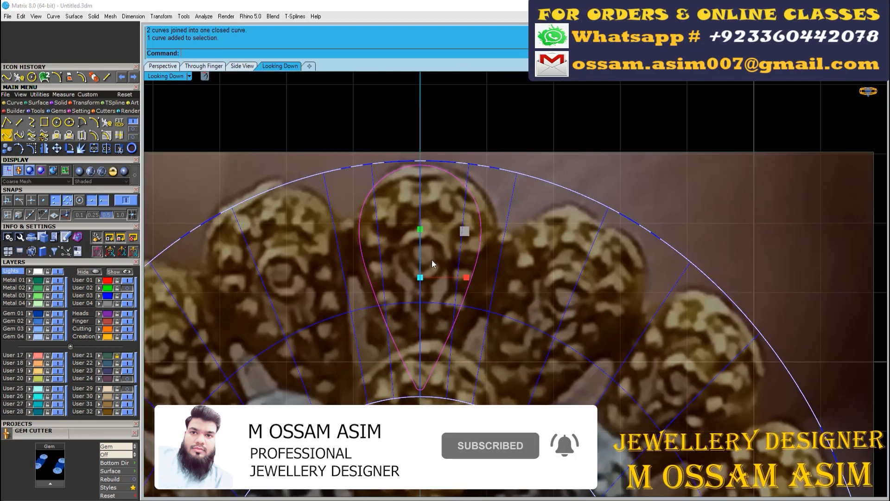
scroll(379, 252, "up", 4)
scroll(399, 239, "down", 3)
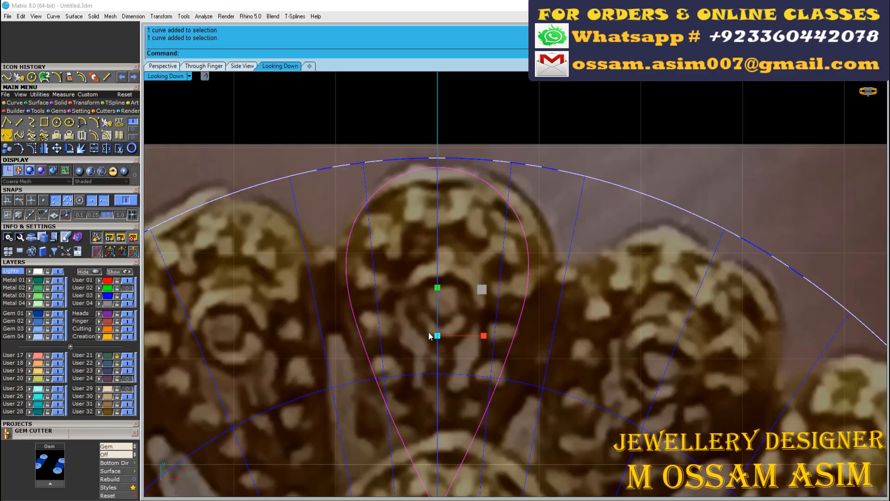
scroll(326, 244, "up", 1)
scroll(382, 302, "up", 3)
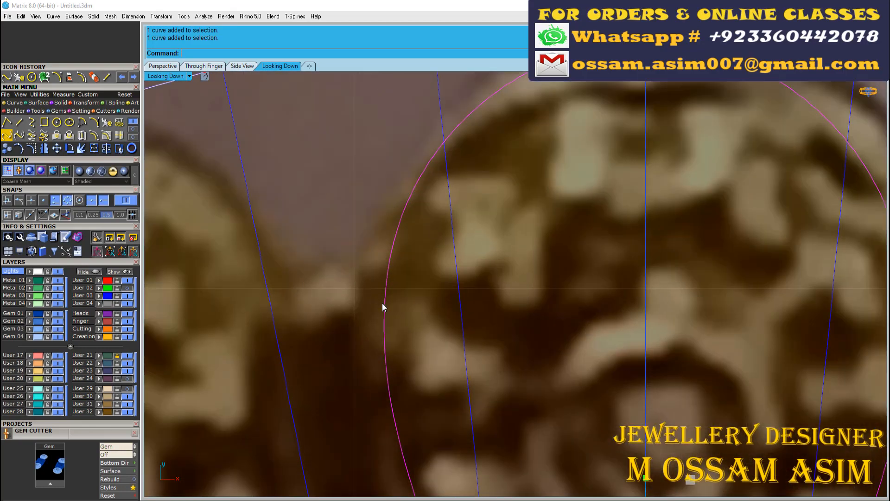
scroll(427, 289, "down", 3)
scroll(371, 226, "up", 3)
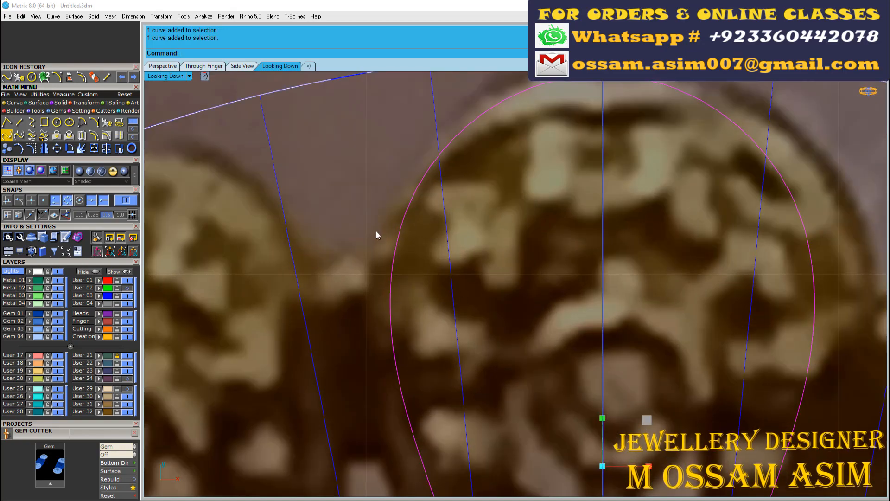
scroll(377, 234, "down", 5)
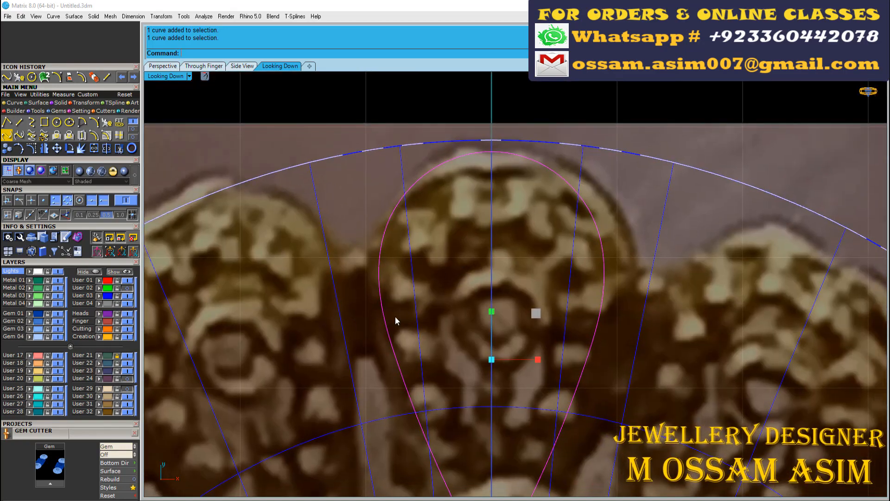
scroll(395, 319, "down", 1)
scroll(384, 268, "up", 3)
scroll(431, 287, "down", 3)
scroll(340, 255, "down", 1)
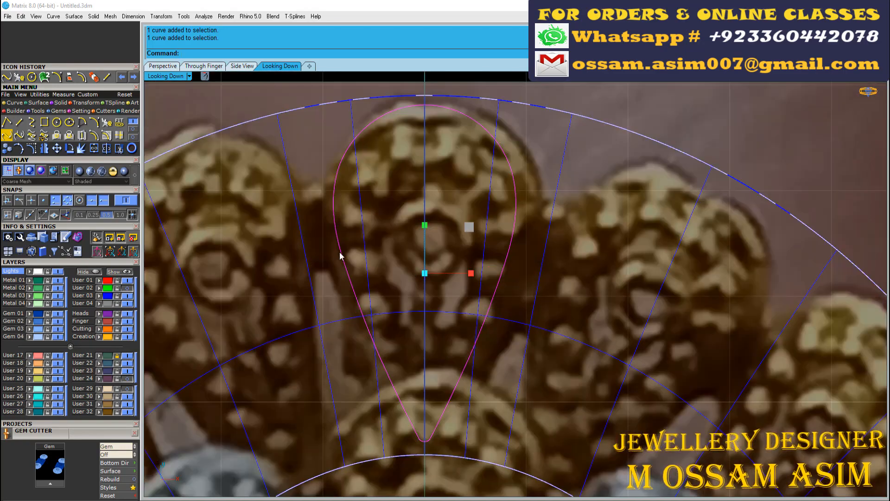
Step: Draw a circle centred on the petal's vertical axis around the round detail in the reference photo
left_click(57, 122)
scroll(387, 214, "up", 6)
left_click(459, 262)
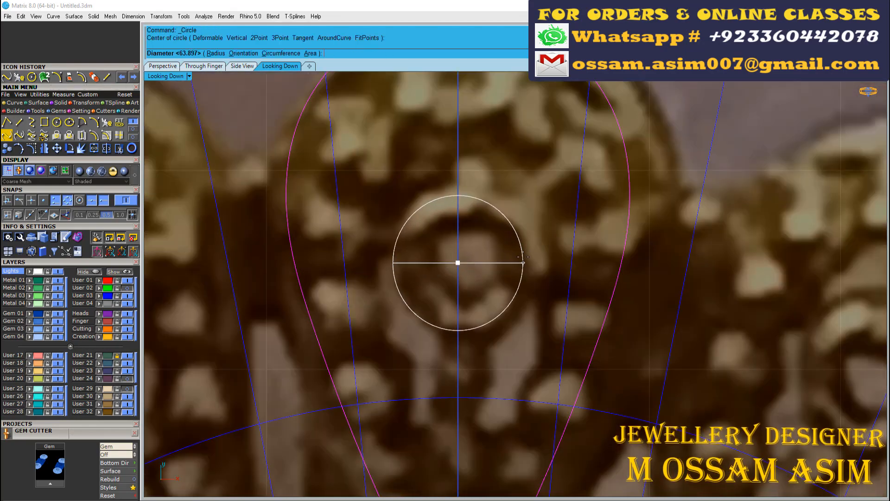
left_click(414, 221)
scroll(417, 224, "down", 6)
scroll(439, 290, "up", 6)
Step: Draw a straight line down the centre axis from the circle toward the petal's lower tip
right_click(441, 250)
scroll(441, 252, "down", 2)
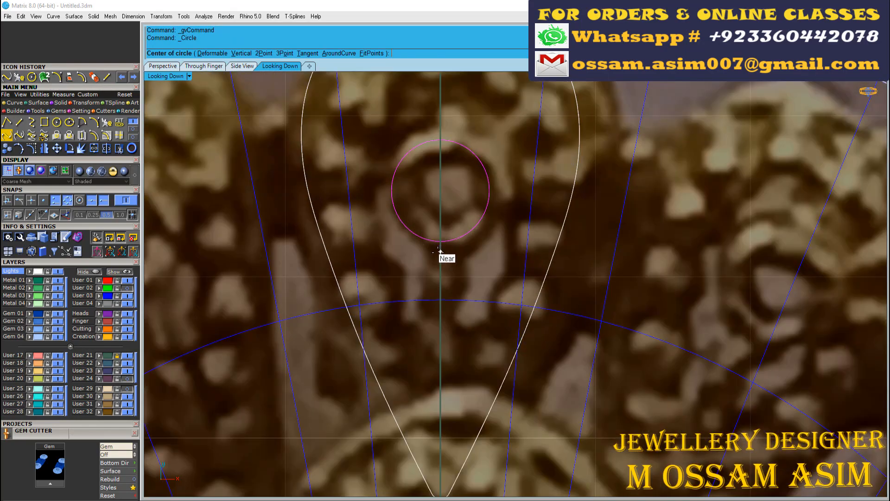
left_click(441, 376)
scroll(440, 375, "down", 3)
scroll(351, 238, "down", 1)
scroll(268, 296, "down", 1)
Step: Project the circle and the line onto the construction plane, deleting the input objects
left_click_drag(328, 225, 479, 319)
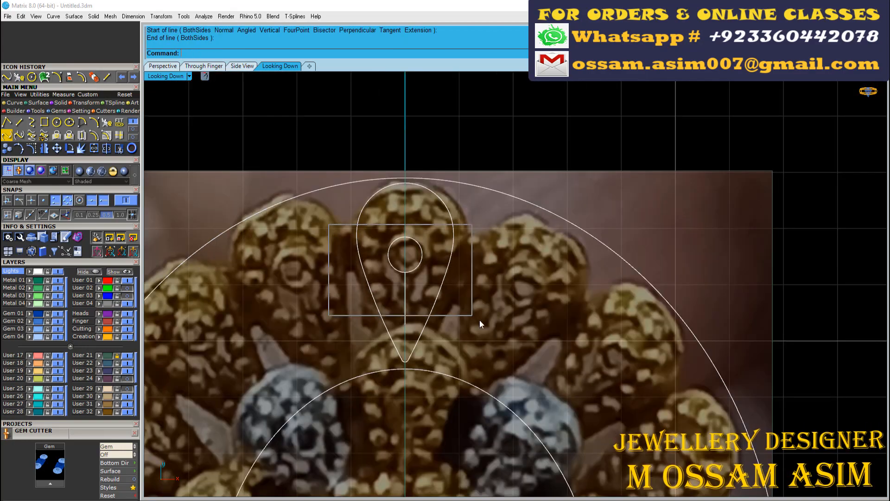
scroll(458, 287, "up", 2)
right_click_drag(458, 288, 402, 328)
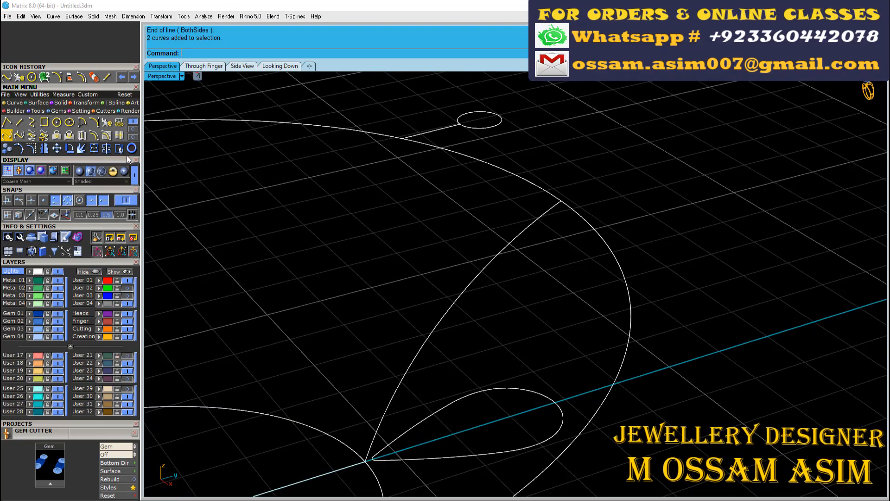
right_click_drag(392, 193, 420, 236)
scroll(394, 292, "down", 8)
left_click_drag(380, 199, 449, 248)
left_click(81, 103)
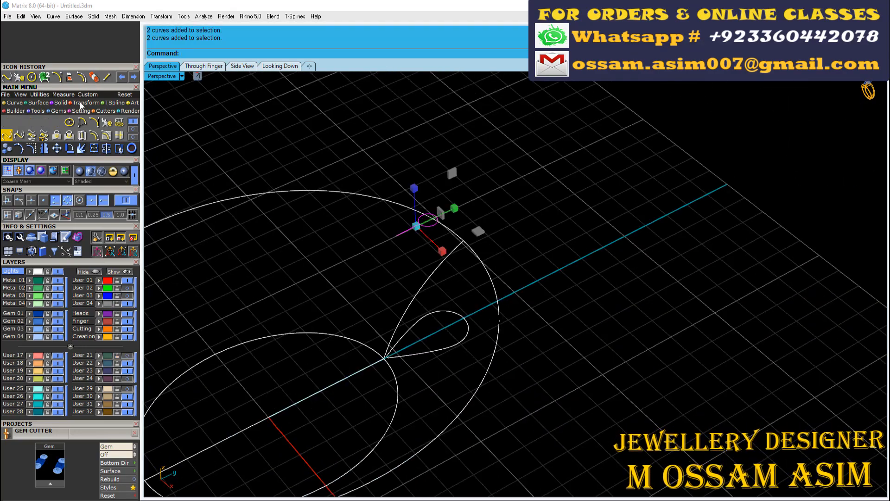
left_click(56, 136)
left_click(249, 55)
right_click_drag(422, 324, 510, 343)
scroll(469, 371, "up", 4)
Step: Select the petal outline with the circle and line inside it and group them
left_click(277, 67)
right_click_drag(260, 177, 378, 276)
scroll(220, 306, "down", 5)
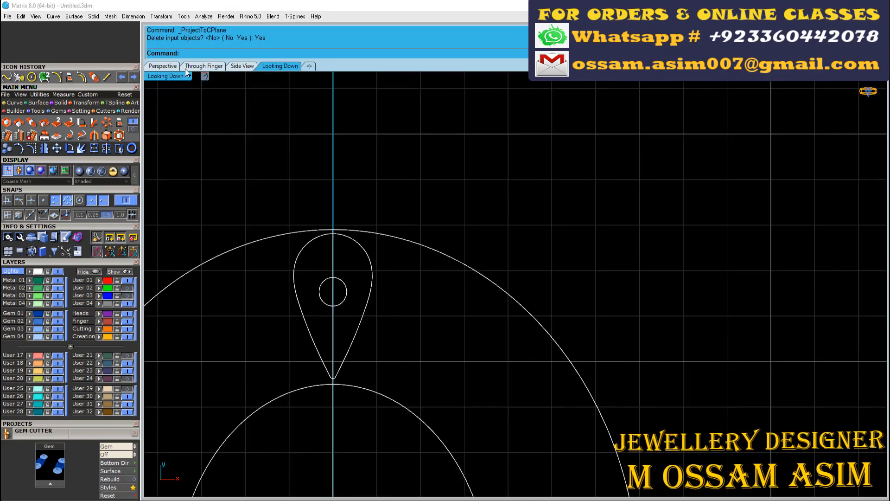
left_click(175, 66)
right_click_drag(673, 204, 612, 148)
scroll(612, 149, "down", 4)
left_click_drag(612, 150, 514, 209)
left_click(408, 259, "shift")
scroll(405, 264, "down", 6)
right_click_drag(241, 255, 405, 265, "shift")
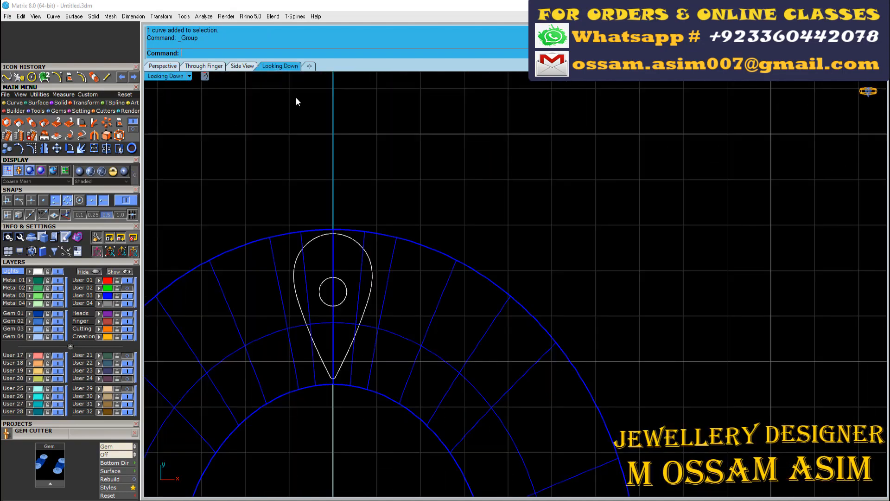
Step: Undo the projection of the petal curves, going back to the flat outline, inner offset, circle and line
scroll(297, 100, "up", 4)
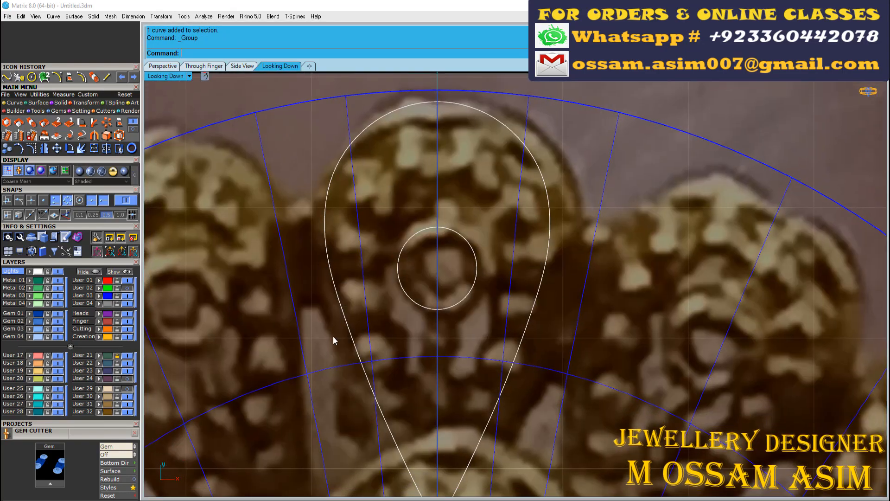
scroll(333, 336, "up", 3)
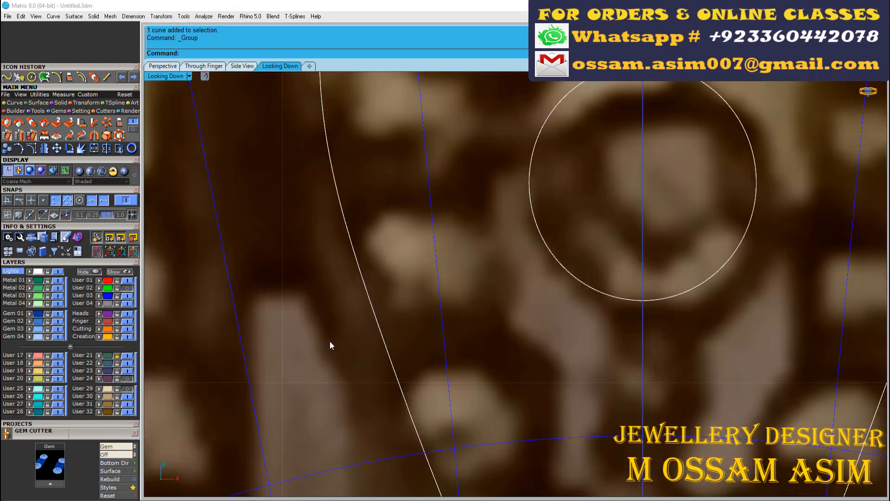
scroll(330, 344, "down", 5)
scroll(435, 197, "up", 3)
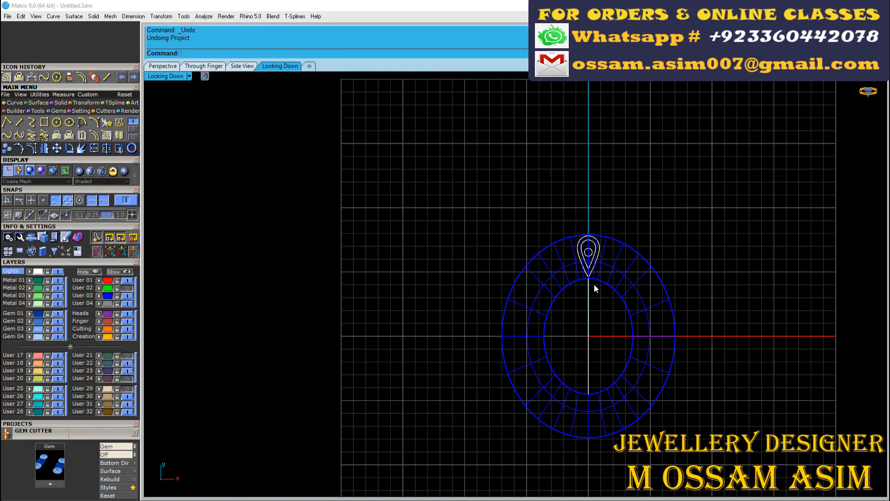
scroll(594, 284, "up", 4)
key("ctrl+z")
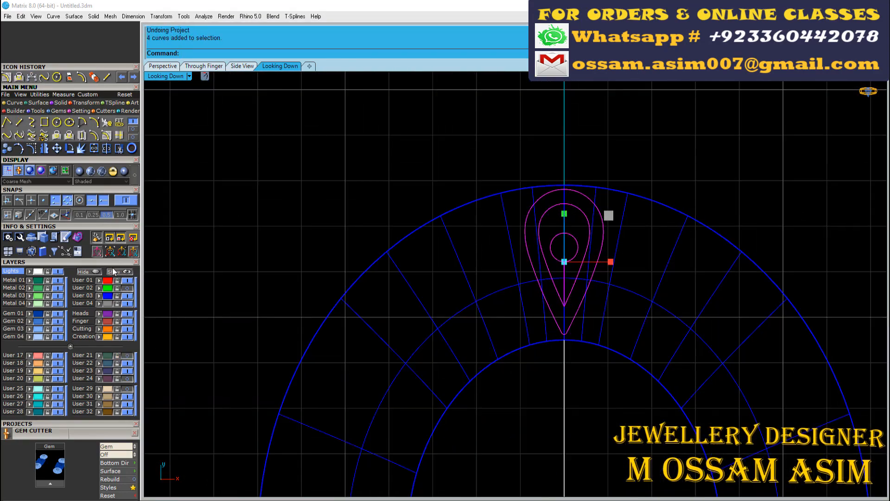
Step: Project the four flat petal curves onto the flared base surface and start a pipe along the projected outer outline
left_click(69, 135)
left_click(480, 296)
key("Return")
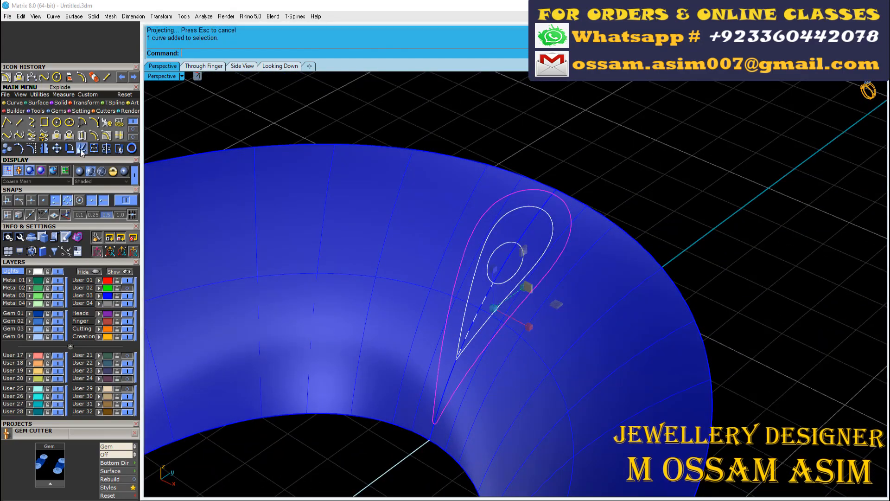
left_click(61, 103)
left_click(6, 135)
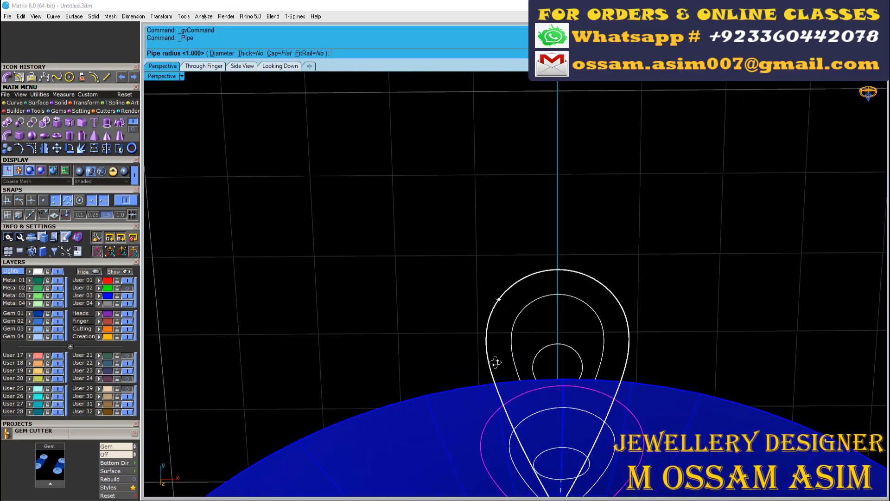
Step: Cancel the pipe and undo the projection of the petal curves
right_click_drag(495, 362, 497, 334)
key("Escape")
key("ctrl+z")
key("ctrl+z")
Step: Delete the inner petal outline and replace it with a new inward offset of the outer outline
right_click_drag(474, 263, 518, 280)
scroll(517, 281, "up", 8)
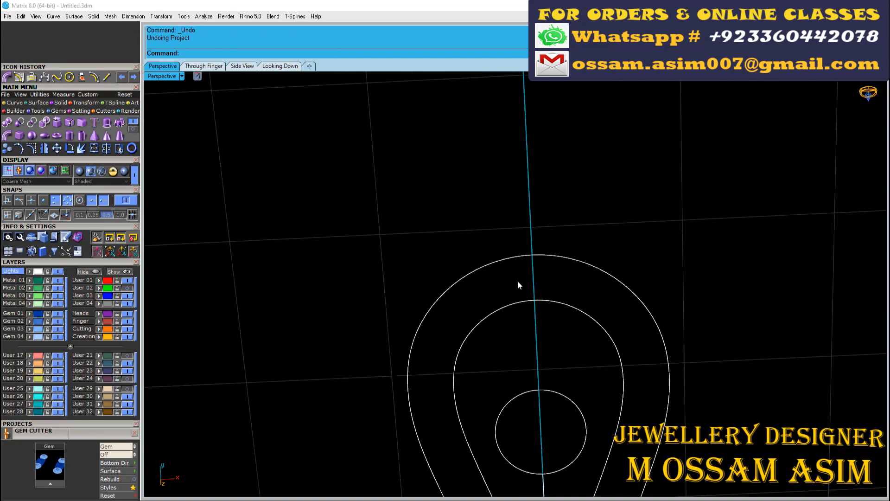
left_click(518, 295)
key("Delete")
left_click(461, 244)
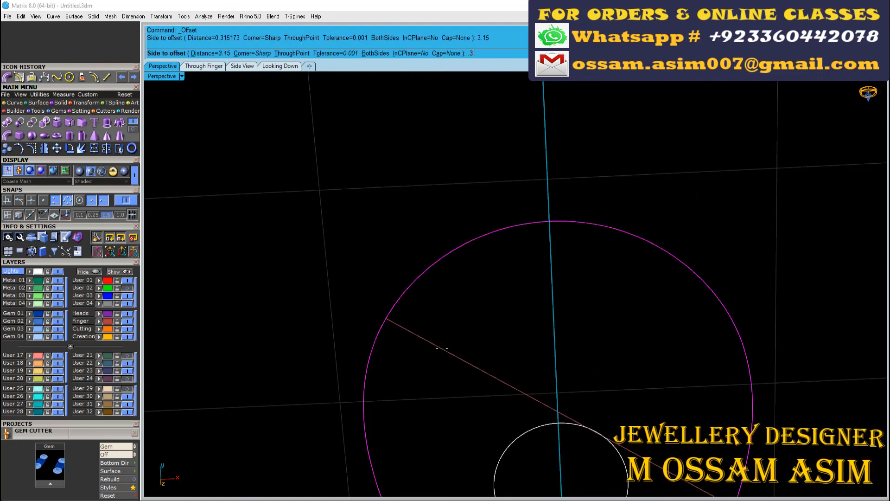
left_click(446, 350)
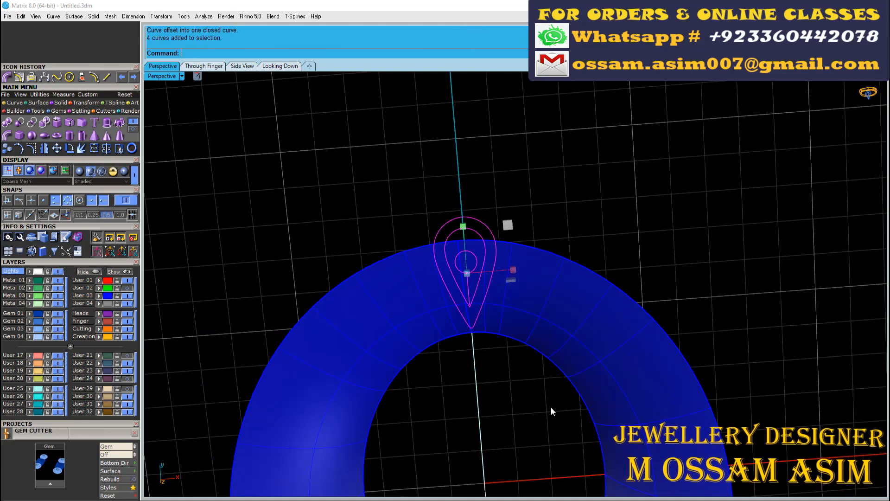
Step: Project the outer outline, the inner outline, the circle and the centre line onto the flared base surface
scroll(551, 407, "up", 5)
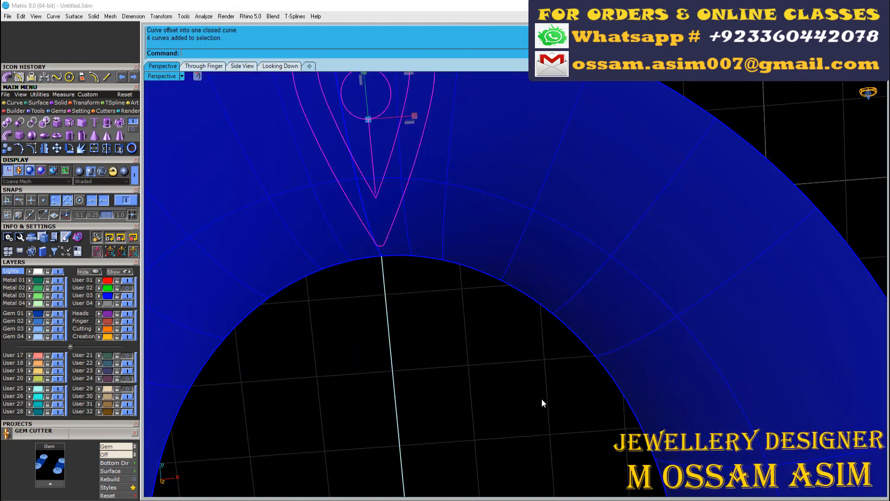
left_click(290, 211)
key("Return")
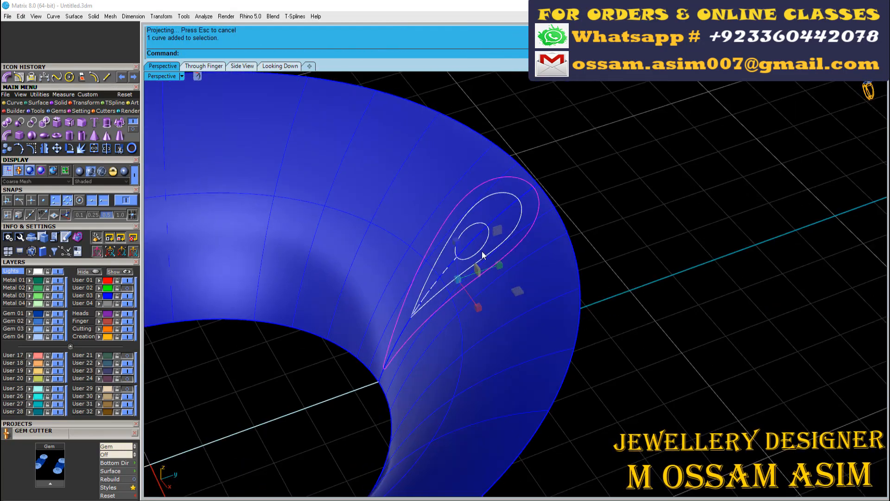
Step: Pipe the projected outer outline, circle and centre line with round caps and a diameter of 0.32
left_click(458, 275)
left_click(472, 296)
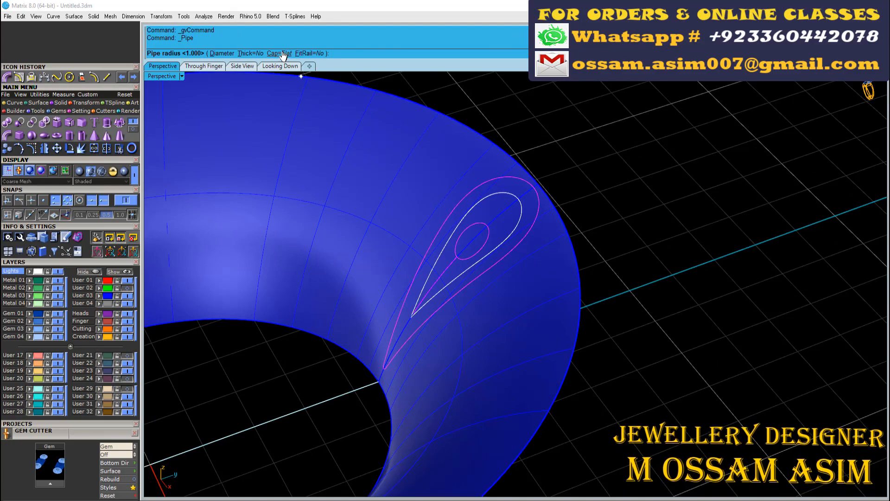
key("Return")
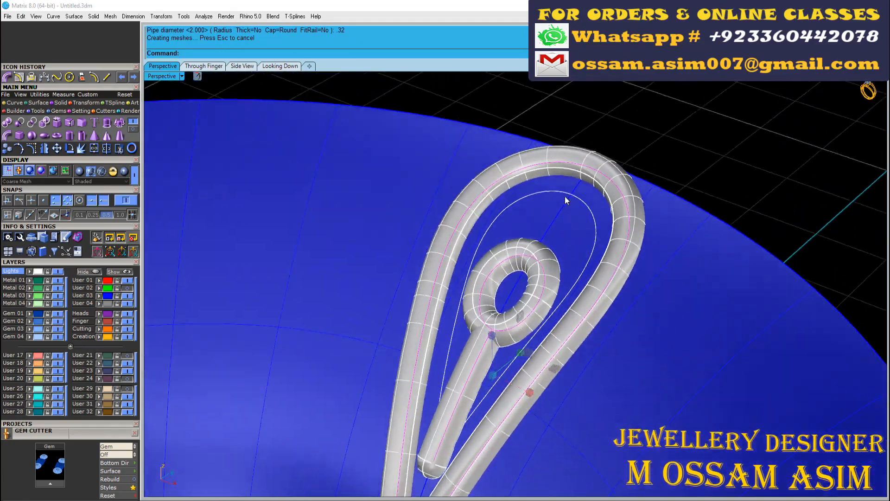
Step: Project the centre line reaching the petal tip onto the base surface and pipe it at 0.3 diameter as the stem
right_click_drag(565, 196, 509, 334)
left_click(508, 334)
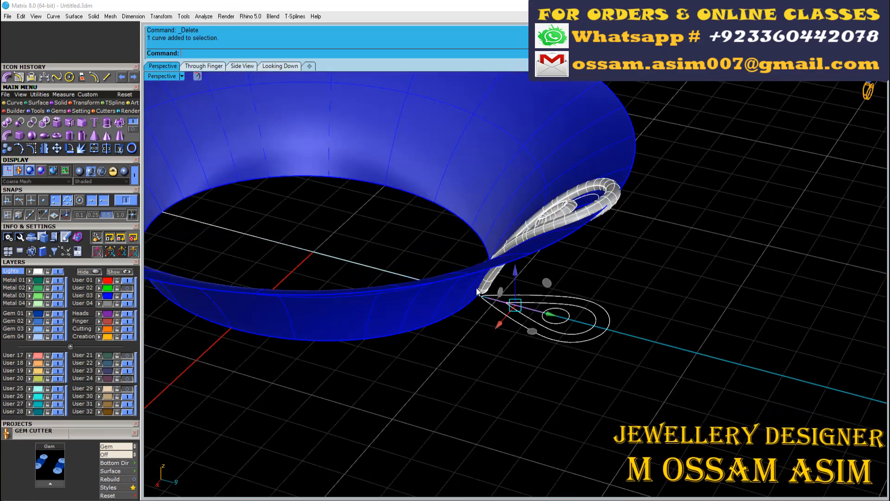
left_click(45, 76)
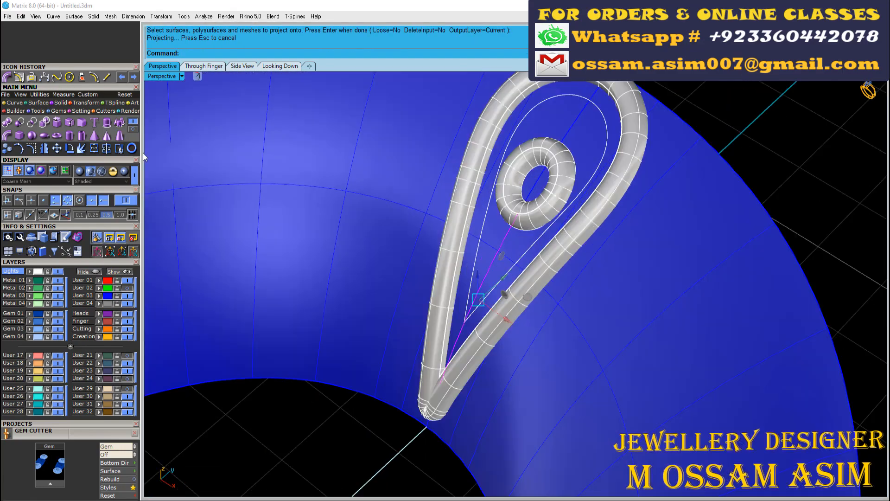
type(".3")
key("Return")
key("Return")
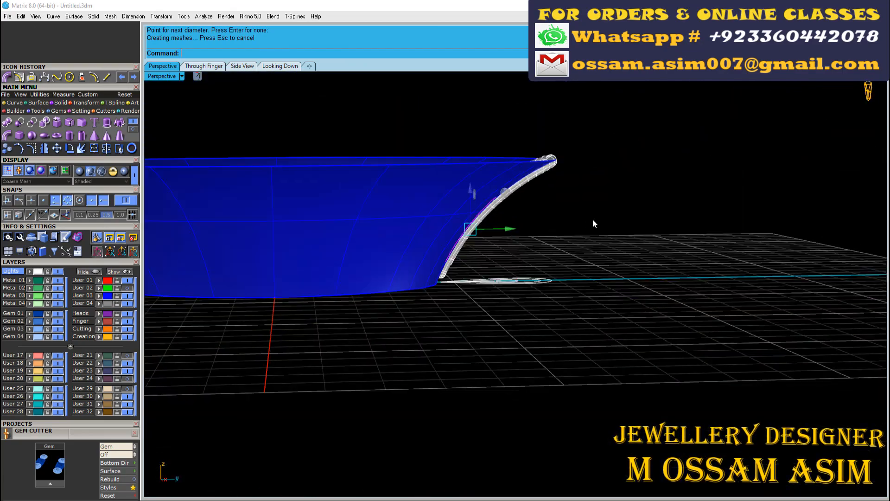
Step: Split the projected inner petal outline into two halves at its upper centre and lower tip
left_click(576, 132)
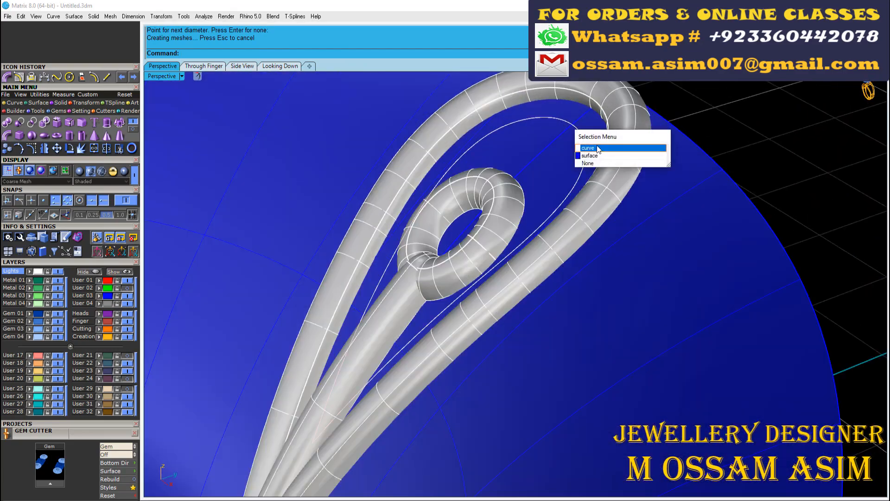
left_click(598, 148)
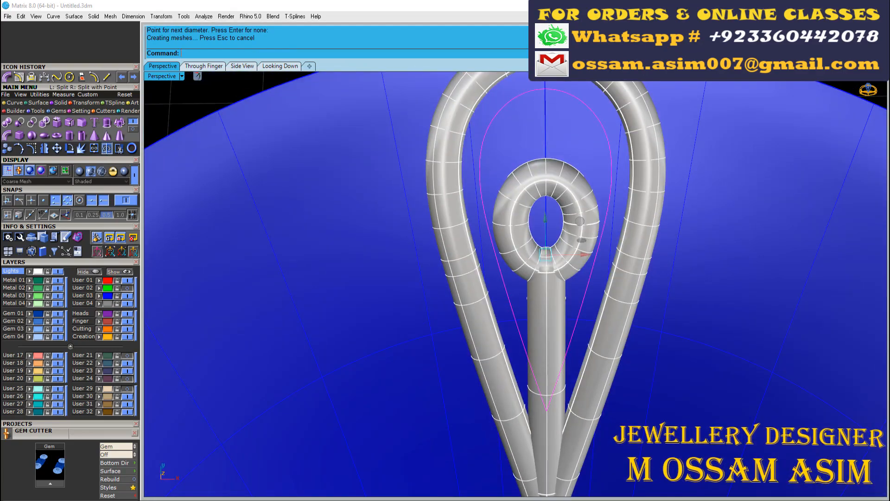
left_click(551, 406)
key("Return")
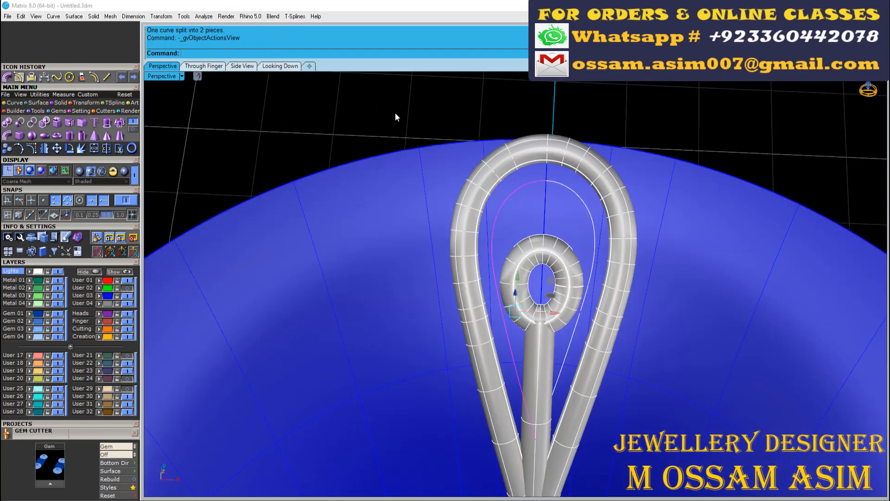
Step: Place a row of sphere beads along one half of the inner outline, using the base surface for their direction
key("F6")
left_click(623, 143)
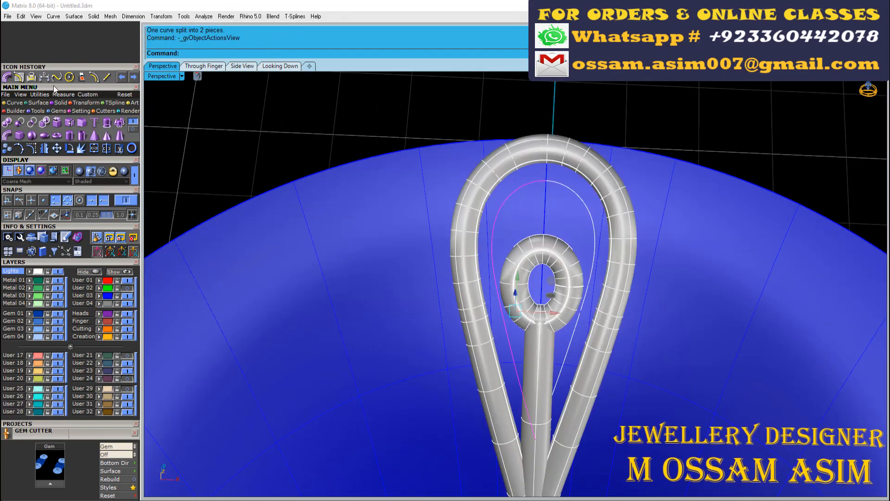
left_click(16, 102)
left_click(106, 122)
left_click(636, 292)
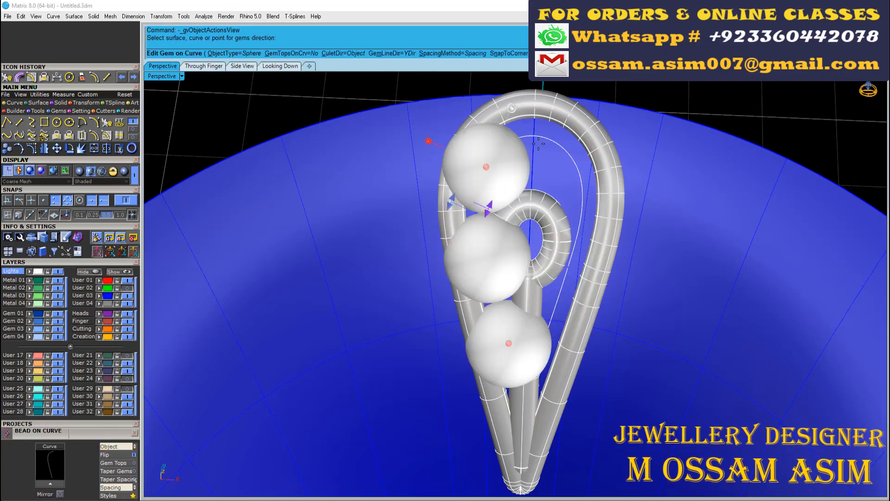
Step: Move the start of the bead row to the curve's upper centre, comparing it with the reference photo from above
scroll(539, 143, "up", 7)
left_click(280, 67)
right_click_drag(627, 263, 438, 241)
scroll(439, 241, "up", 4)
left_click(118, 356)
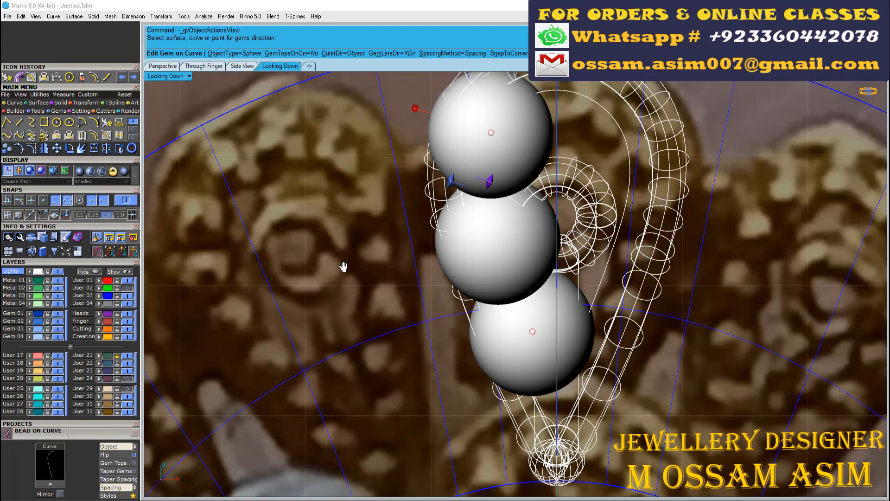
right_click_drag(344, 266, 317, 392)
left_click_drag(464, 258, 546, 231)
Step: Shrink the beads to fit between the pipes and extend the row's end to the lower tip of the curve
scroll(529, 213, "down", 6)
scroll(505, 223, "up", 6)
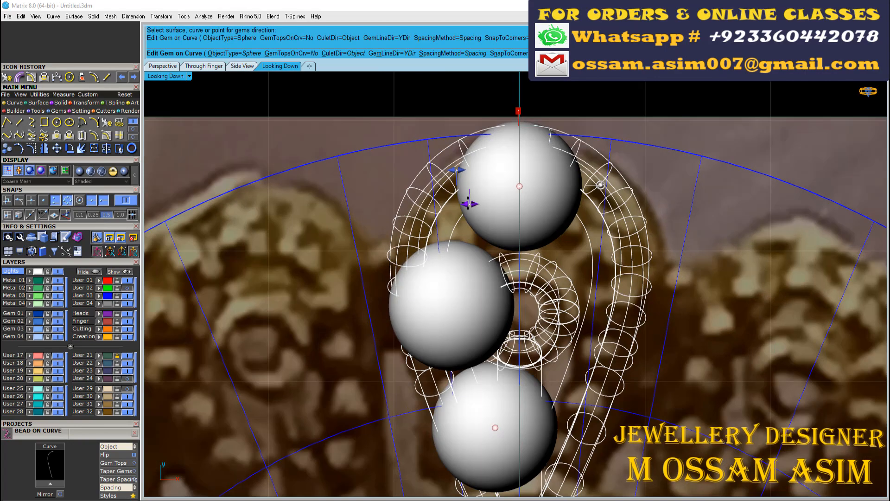
left_click_drag(457, 167, 485, 171)
scroll(484, 178, "down", 4)
right_click_drag(486, 297, 487, 216)
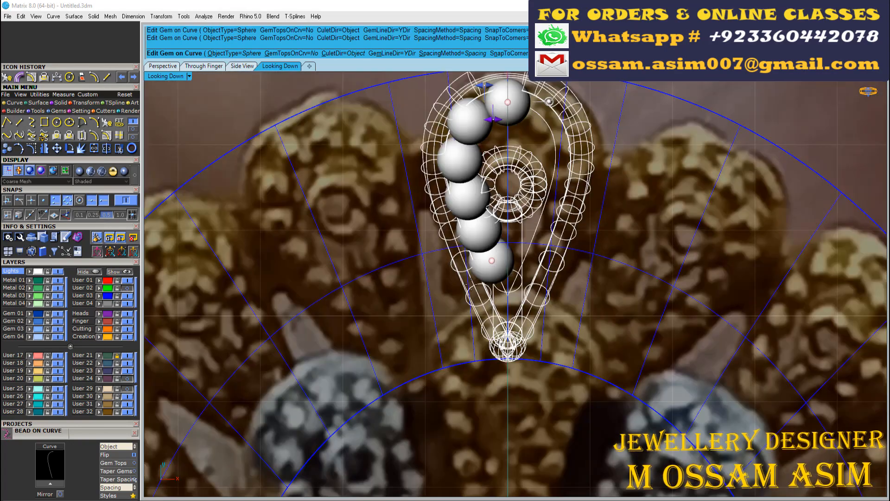
left_click_drag(492, 261, 508, 296)
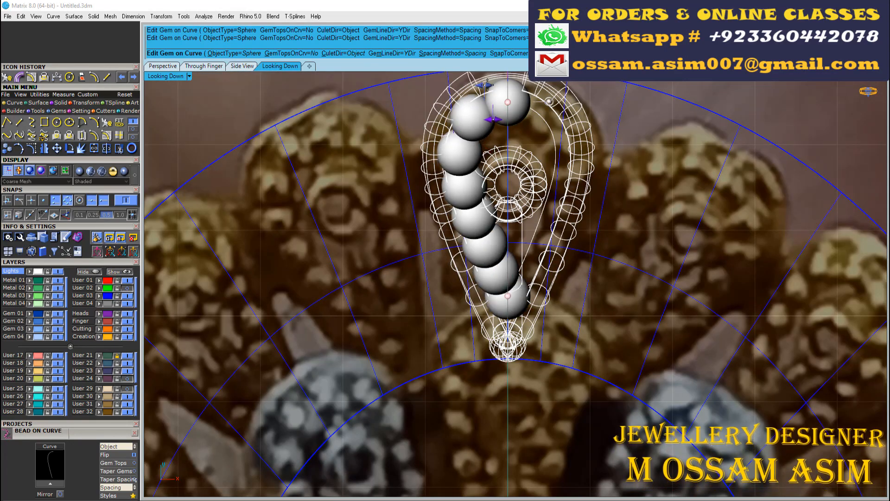
Step: Widen the gaps between the beads, set their start size to 0.47 mm and finish the bead row
left_click_drag(486, 85, 490, 85)
right_click_drag(485, 83, 471, 166)
scroll(471, 166, "up", 4)
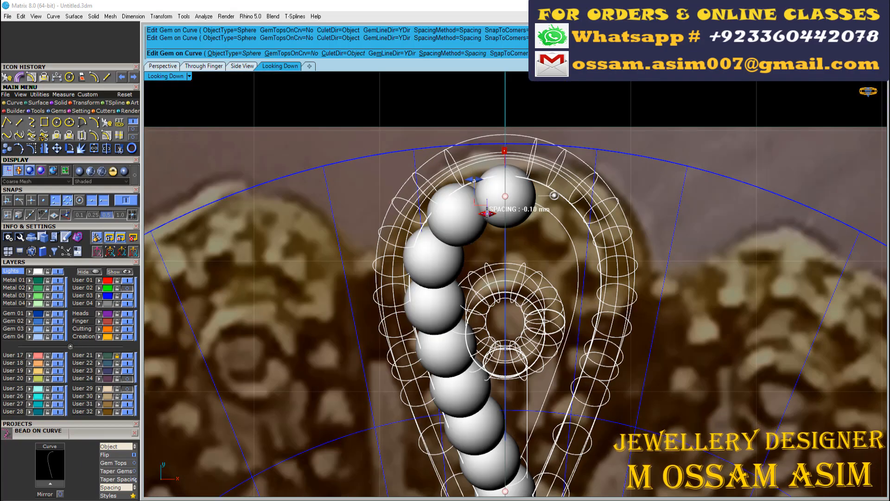
left_click_drag(487, 213, 479, 214)
key("F4")
mouse_move(421, 235)
right_mouse_down()
mouse_move(498, 239)
mouse_move(463, 231)
mouse_move(347, 259)
mouse_move(461, 165)
right_mouse_up()
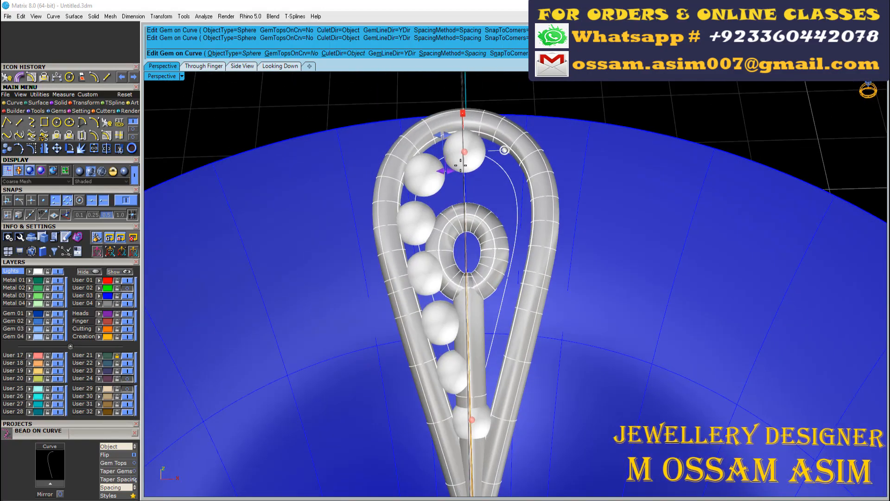
left_click_drag(439, 135, 438, 135)
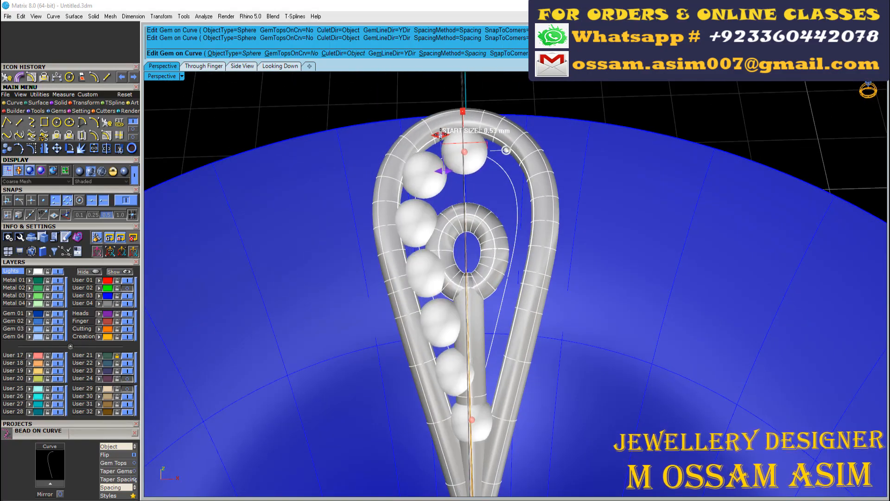
left_click_drag(444, 171, 441, 175)
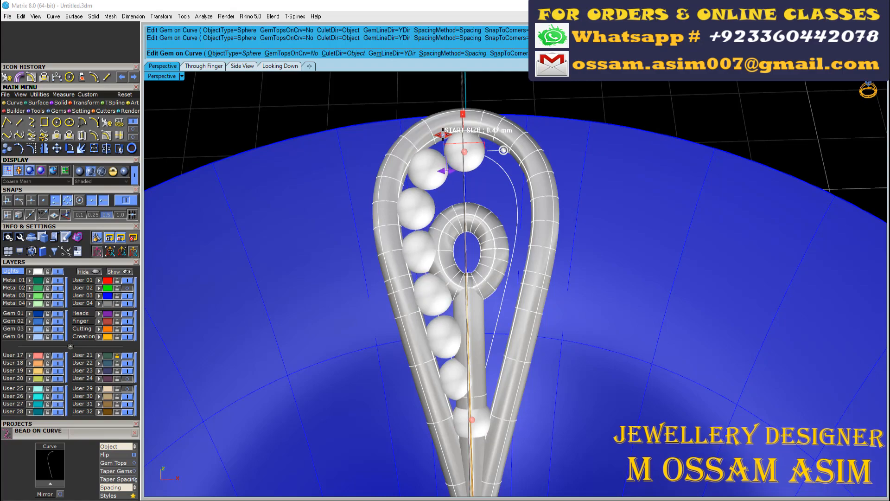
right_click_drag(441, 185, 463, 274)
right_click(493, 248)
Step: Select the round ring and stem pipes and rotate them in the side view about the stem's lower end
scroll(493, 247, "up", 3)
left_click(499, 212)
left_click(507, 248, "shift")
right_click_drag(371, 297, 634, 171)
left_click(127, 356)
left_click(207, 67)
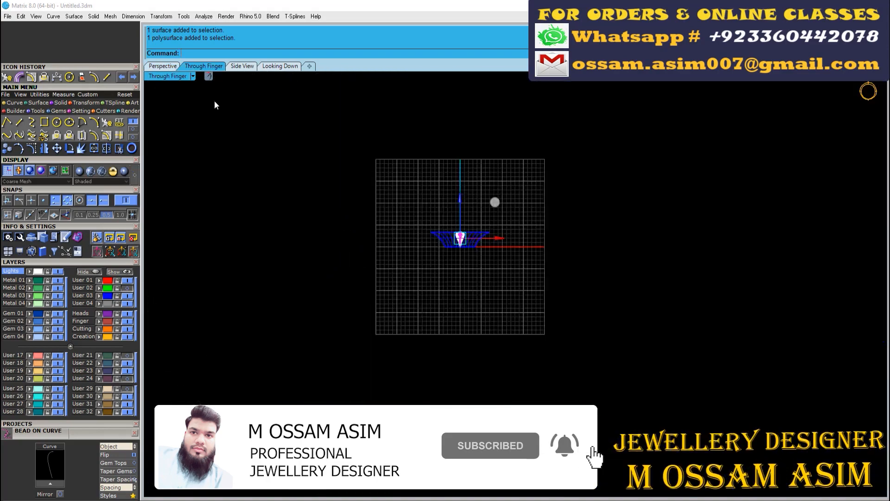
left_click(235, 68)
scroll(475, 287, "up", 4)
left_click(471, 284)
left_click(681, 225)
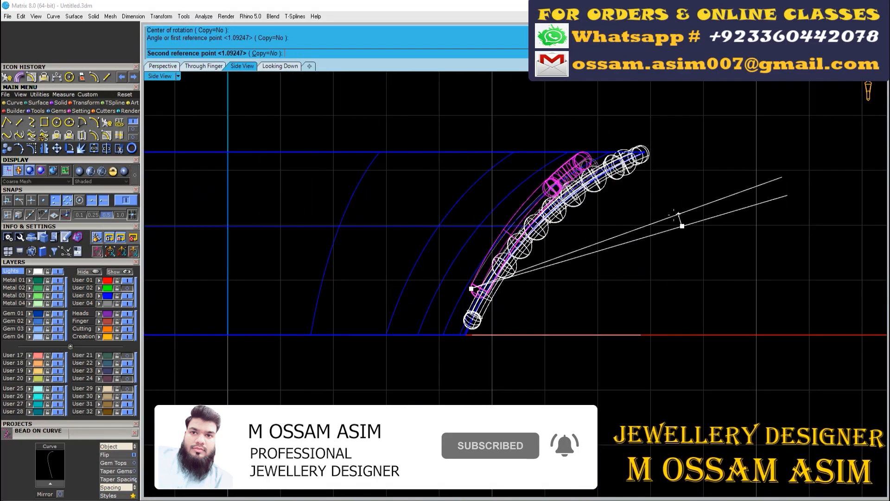
left_click(652, 202)
Step: Select the bead row and rotate it about its lowest bead in the side view, raising it above the petal pipe
mouse_move(526, 182)
left_mouse_down()
mouse_move(526, 172)
mouse_move(540, 186)
left_mouse_up()
scroll(591, 189, "up", 3)
left_click(571, 212)
right_click(432, 358)
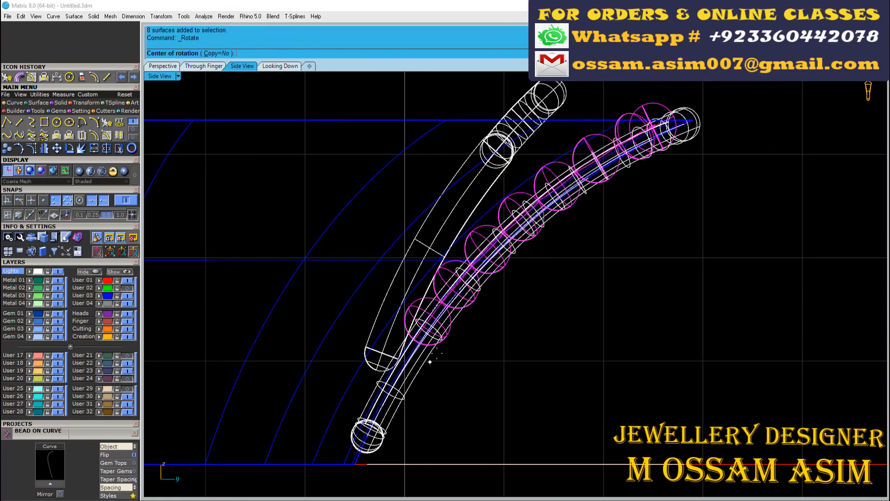
left_click(446, 336)
left_click(708, 292)
left_click(697, 257)
Step: Fine-tune the bead row's tilt in the side view with further rotations about its lowest and topmost beads
left_click(349, 354)
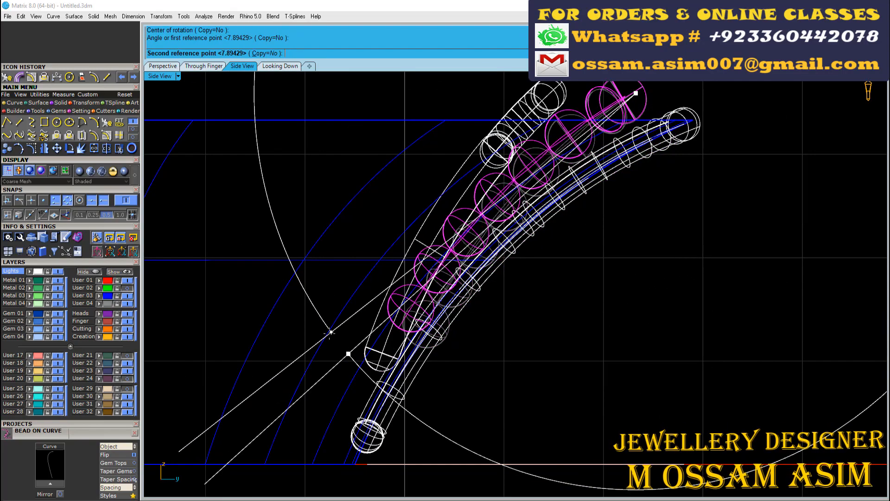
left_click(460, 209)
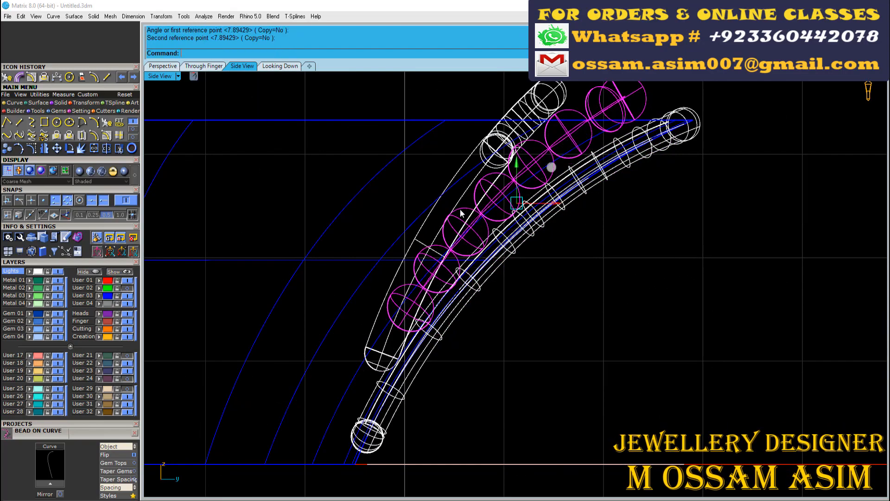
right_click(446, 302)
left_click(416, 314)
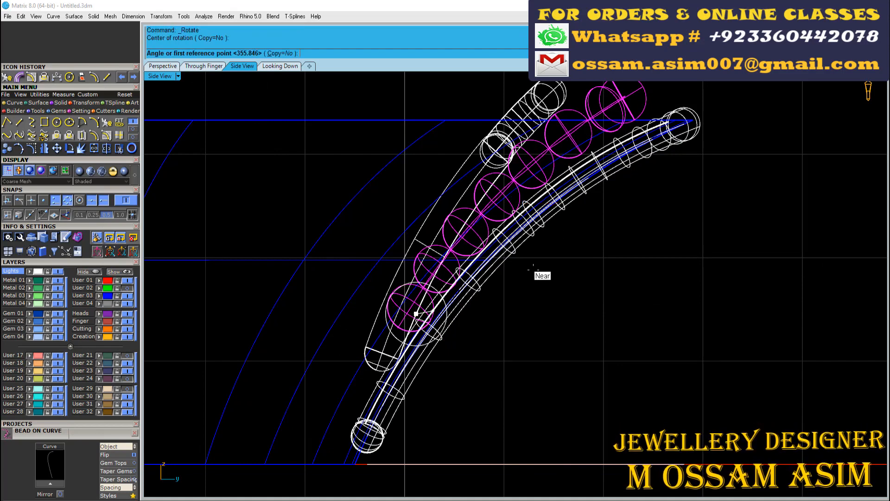
left_click(772, 225)
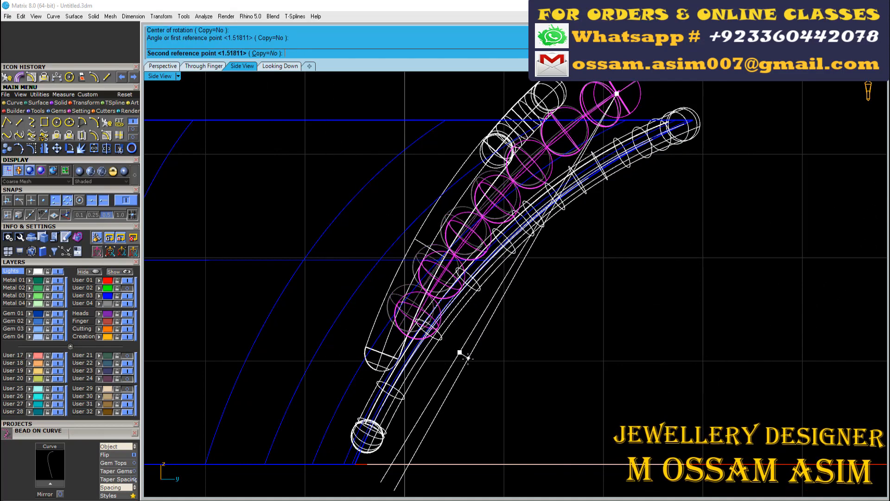
left_click(468, 357)
left_click(437, 156)
Step: Pipe the curve beneath the bead row with round caps
scroll(418, 155, "up", 2)
left_click(174, 65)
scroll(569, 252, "up", 4)
right_click_drag(569, 251, 431, 278)
scroll(431, 232, "down", 5)
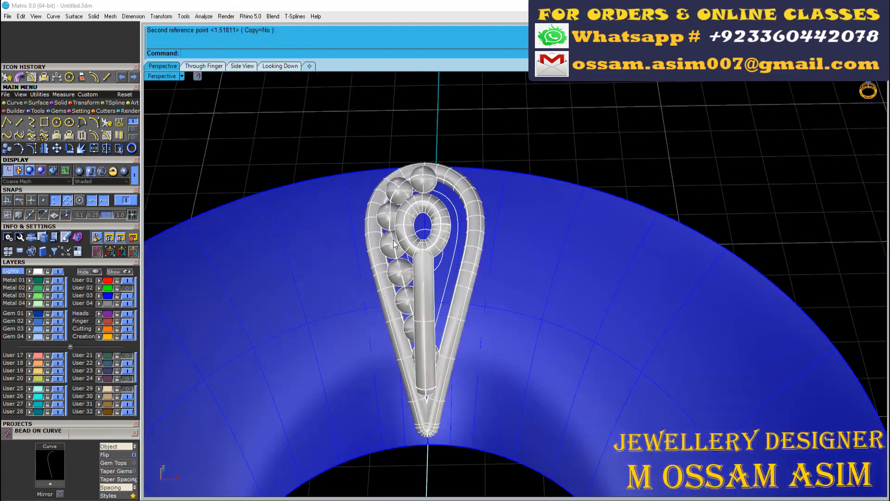
scroll(431, 185, "up", 8)
left_click(473, 187)
right_click_drag(432, 223, 464, 232)
left_click(472, 187)
left_click(487, 212)
left_click(56, 79)
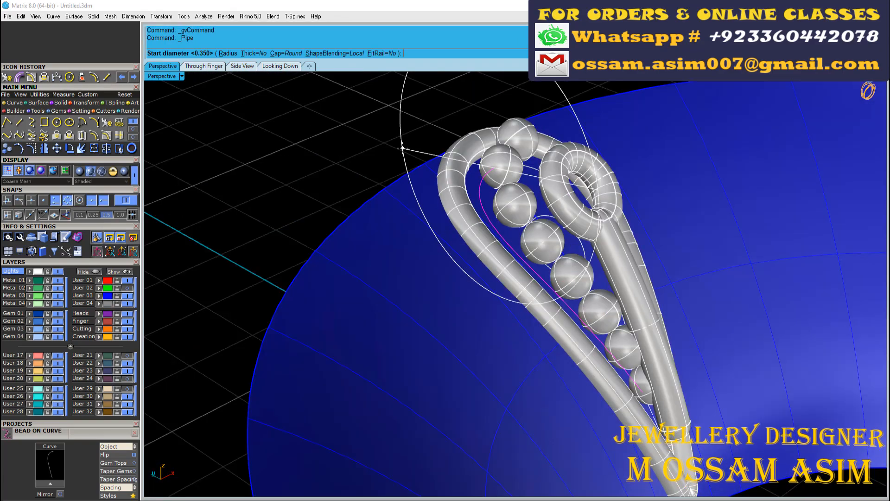
key("Return")
key("Return")
key("Return")
Step: Hide the flared base surface and move the new inner pipe to the Gem 01 layer
scroll(514, 204, "up", 5)
left_click(520, 204)
right_click_drag(520, 204, 717, 205)
left_click(128, 295)
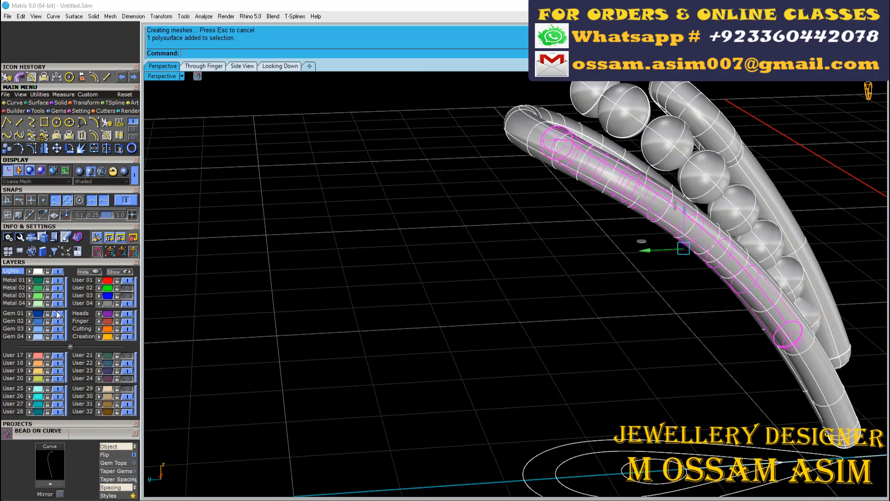
Step: Move the outer petal pipe to the User 20 layer
right_click_drag(555, 269, 520, 311)
left_click(516, 204)
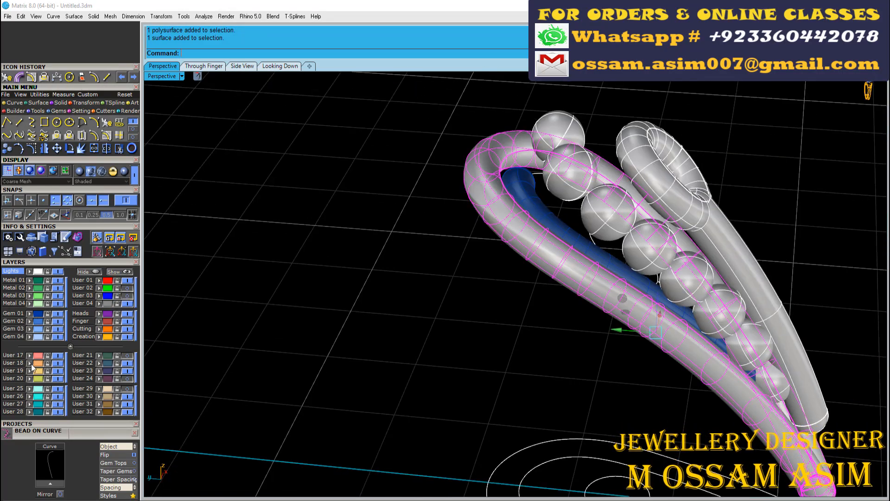
left_click(29, 379)
Step: Shift the inner pipe in the side view and rotate it about its upper end to follow the outer petal pipe under the beads
right_click_drag(511, 242, 522, 190)
scroll(621, 200, "up", 4)
left_click(630, 209)
scroll(634, 194, "down", 5)
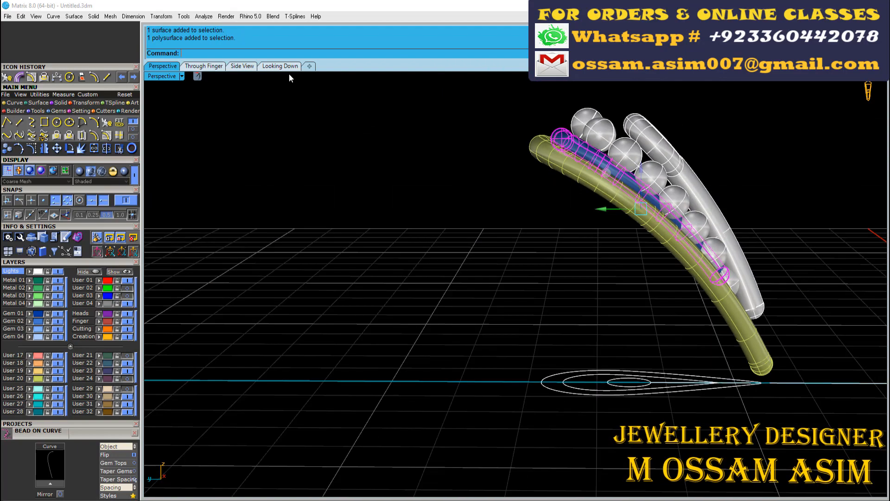
left_click(242, 65)
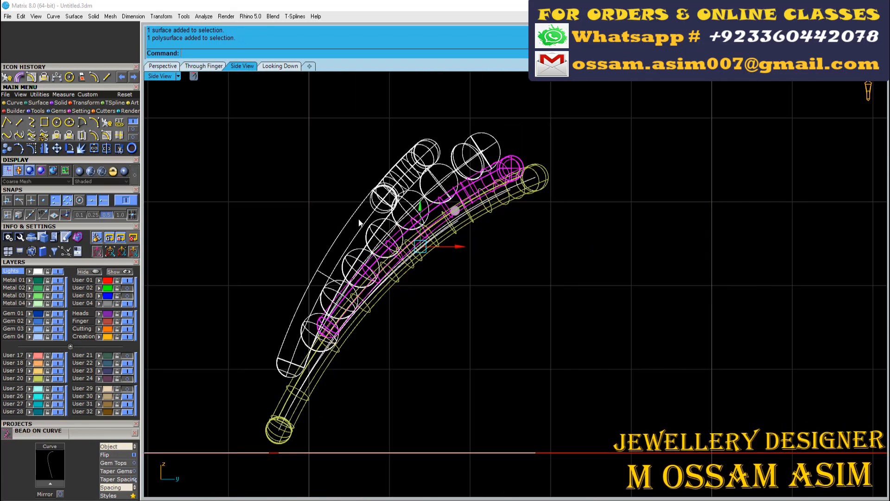
scroll(359, 219, "up", 2)
left_click_drag(477, 255, 444, 224)
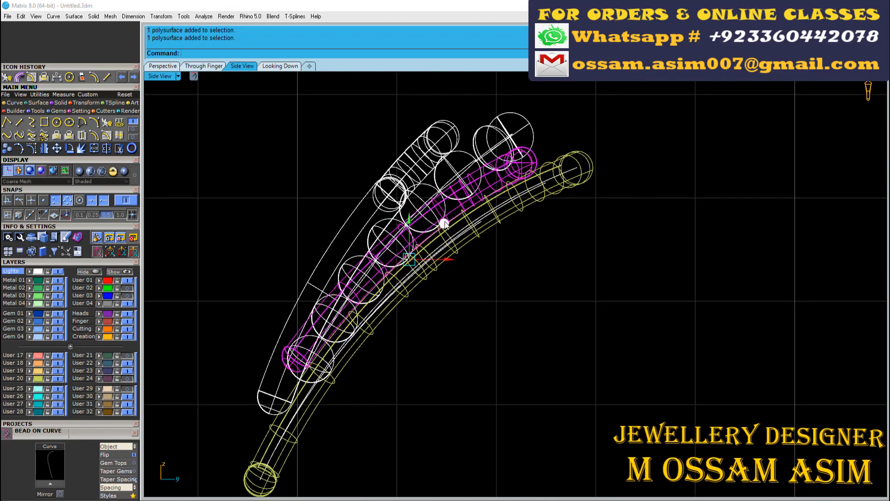
left_click(533, 160)
left_click(347, 409)
left_click(363, 436)
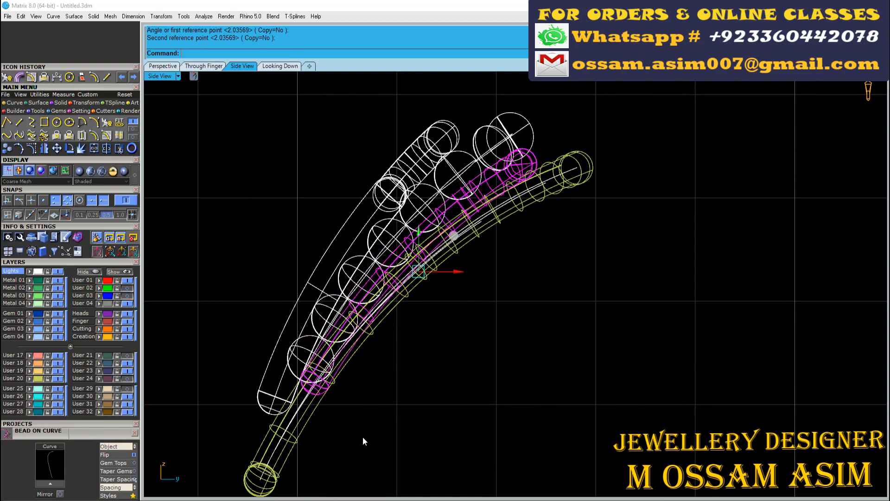
Step: Display the reference photos again and compare the petal with the flower photo
right_click_drag(388, 346, 427, 334)
left_click(163, 66)
scroll(284, 179, "down", 6)
scroll(402, 177, "up", 3)
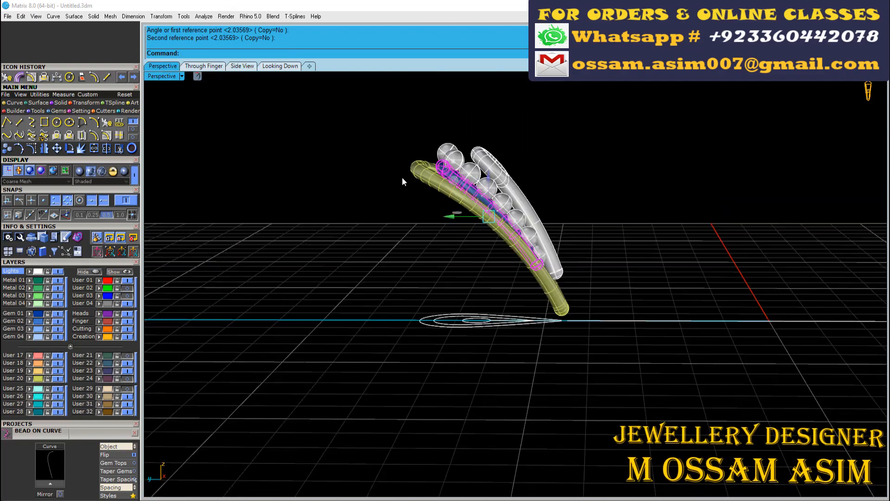
right_click_drag(402, 177, 422, 164)
scroll(422, 163, "up", 3)
scroll(422, 164, "down", 6)
left_click(128, 304)
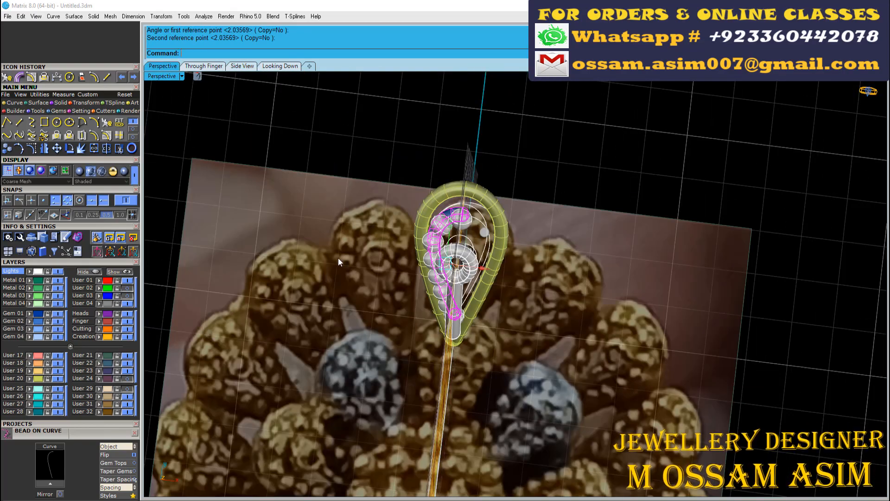
scroll(442, 232, "up", 7)
right_click_drag(436, 231, 690, 124)
left_click(464, 215)
left_click_drag(690, 124, 646, 181)
key("ctrl+z")
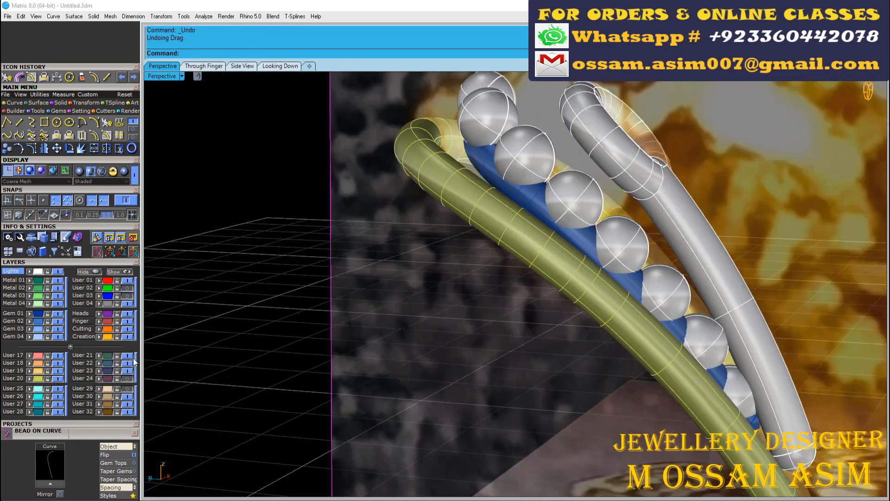
Step: Make Gem 02 the current layer and hide the upright reference photos
scroll(407, 270, "down", 6)
left_click(21, 322)
left_click(126, 363)
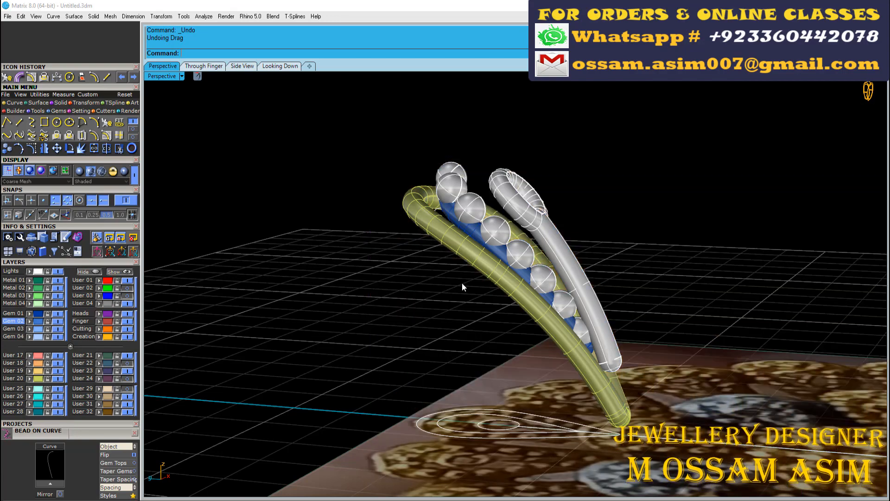
Step: Examine the bead row and inner pipe from above in a smooth shaded display over the flower photo
right_click_drag(463, 286, 486, 199)
scroll(487, 190, "up", 5)
left_click(489, 181)
scroll(482, 186, "down", 5)
left_click(278, 67)
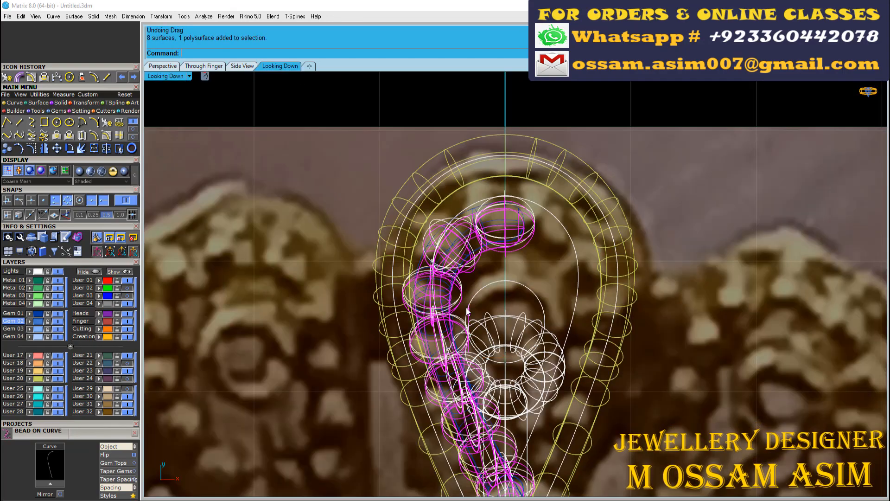
scroll(511, 288, "up", 3)
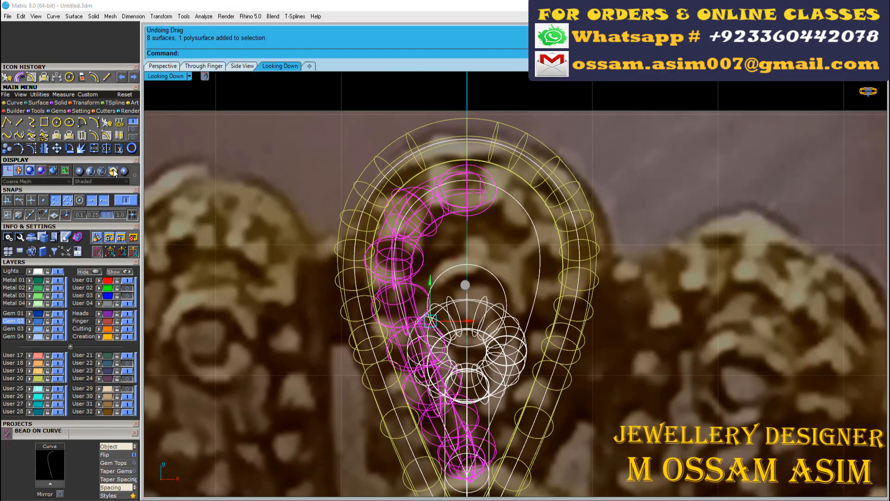
left_click(79, 172)
right_click_drag(572, 298, 567, 265)
Step: Select the ring and stem pipes and adjust their position and tilt above the beads in the side view
left_click(477, 355)
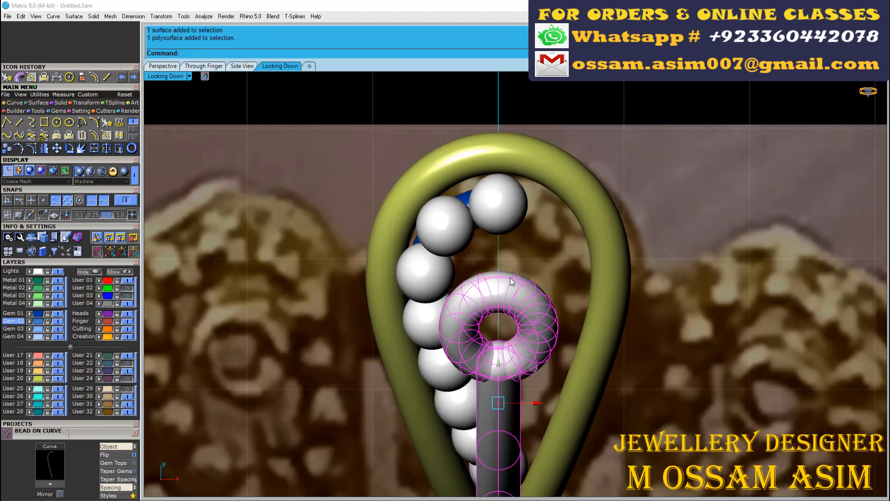
left_click(243, 66)
right_click_drag(430, 178, 418, 190)
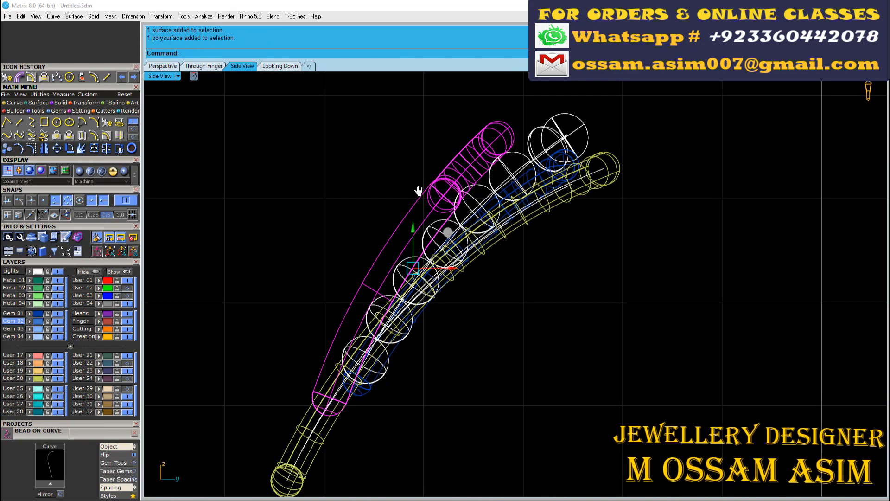
left_click_drag(442, 230, 448, 233)
key("Escape")
Step: Select the ring, stem, bead row and inner pipe together and rotate them in the side view about the inner pipe's upper end
left_click_drag(587, 99, 540, 157)
left_click_drag(523, 99, 467, 172, "shift")
left_click_drag(462, 154, 440, 177)
key("ctrl+z")
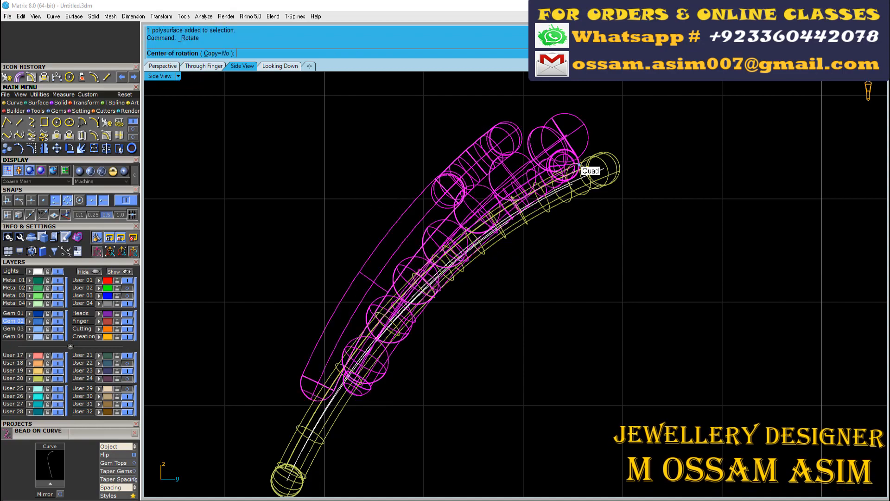
left_click(579, 165)
left_click(425, 394)
left_click(420, 400)
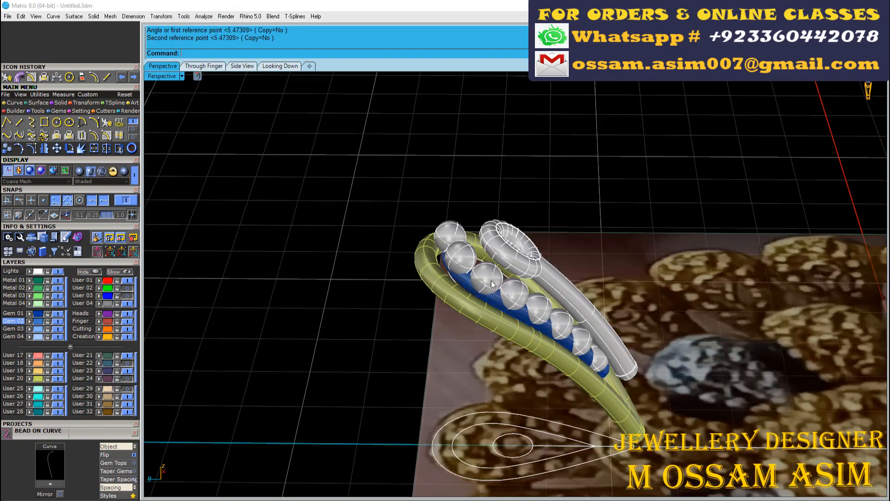
Step: Replace the outer petal pipe with a thicker one along its closed outline curve and lower that curve slightly
scroll(423, 273, "up", 6)
left_click(427, 290)
key("Delete")
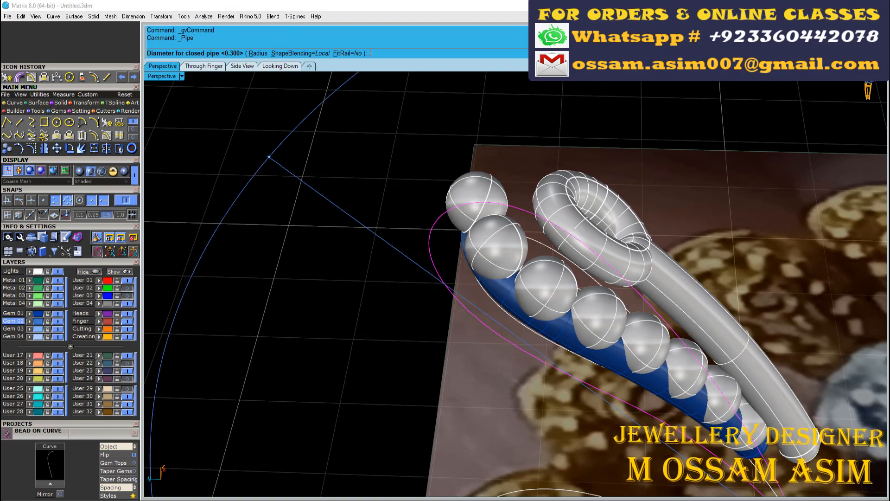
key("Return")
key("Return")
right_click_drag(534, 348, 533, 241)
left_click_drag(636, 369, 636, 380)
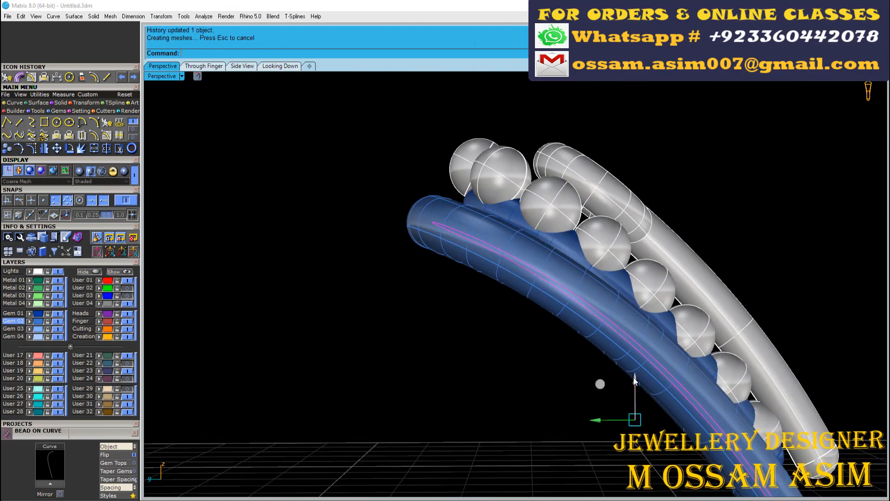
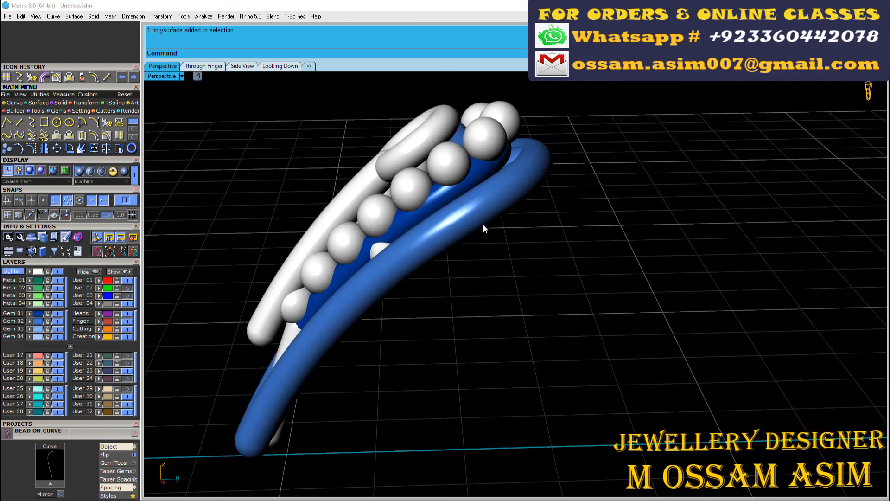
Step: Save the finished petal to the Little Parts project folder and group its pieces
key("ctrl+s")
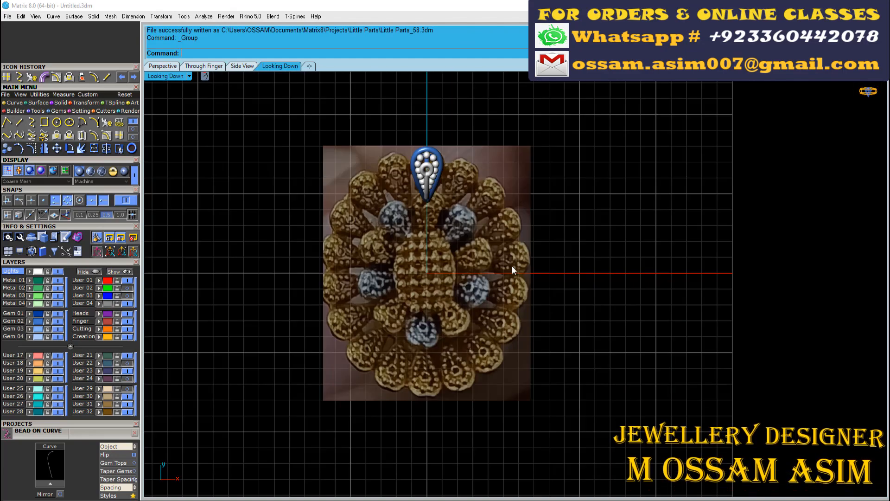
Step: Show the flared base surface and extract an oval U-direction isocurve around it in the top view
scroll(367, 279, "down", 2)
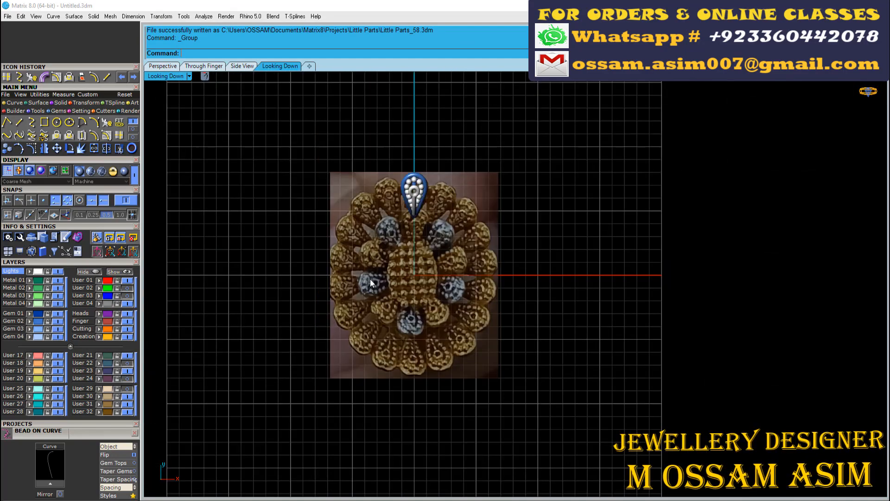
scroll(370, 276, "up", 2)
right_click_drag(389, 268, 414, 269)
left_click(103, 171)
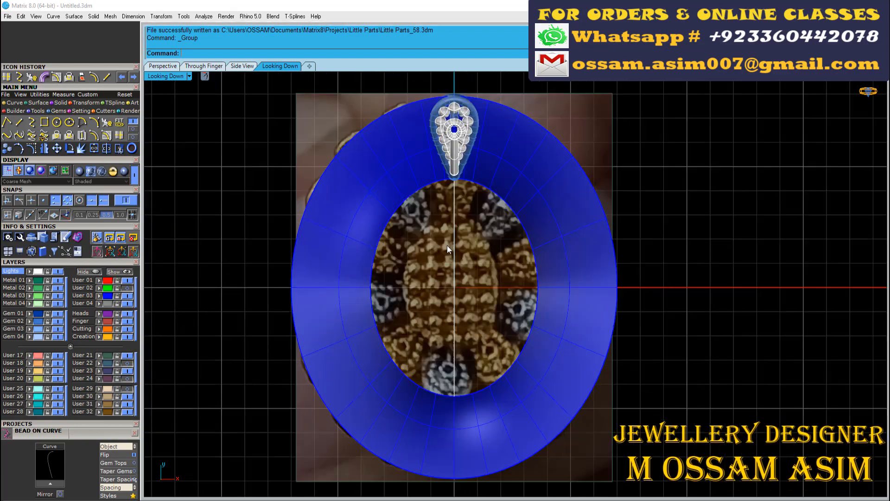
scroll(447, 246, "up", 3)
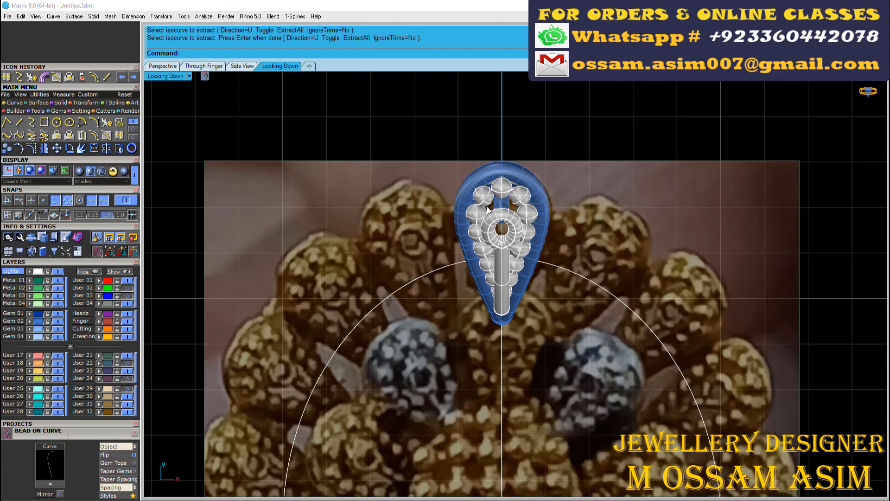
Step: Put the petal on the User 17 layer and array it along the extracted oval curve around the flower
left_click(85, 371)
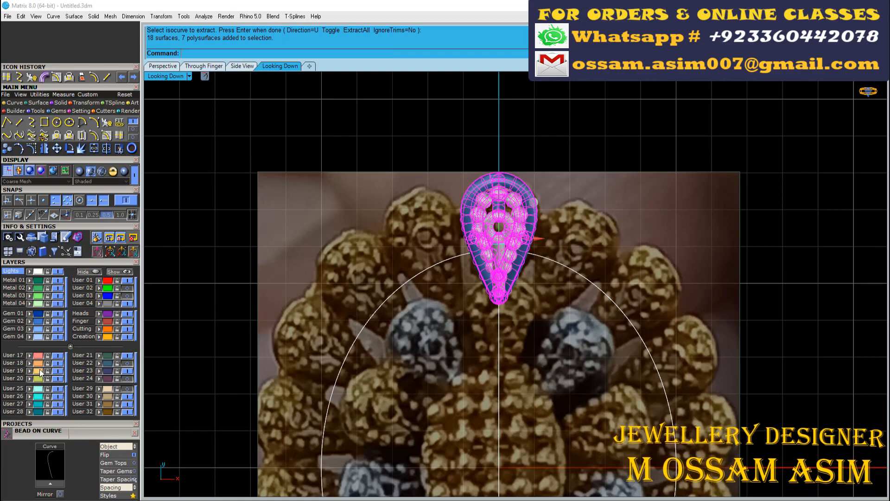
right_click_drag(338, 275, 343, 252)
left_click(82, 102)
left_click(19, 122)
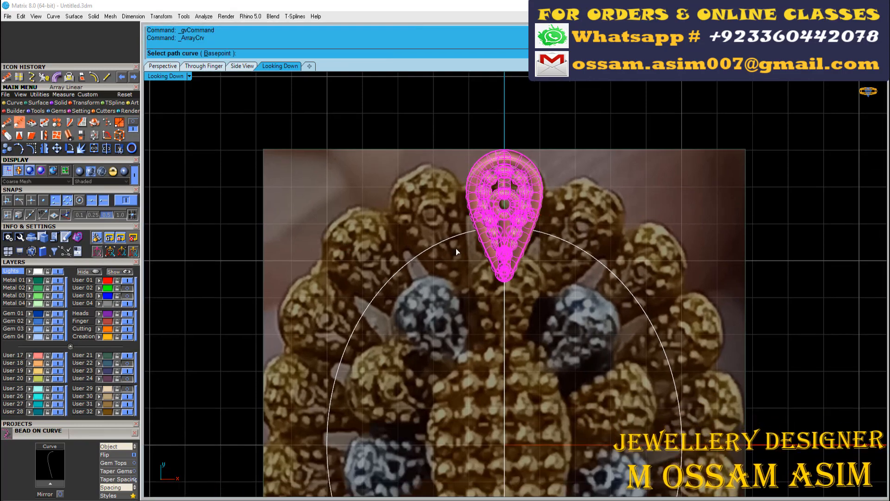
left_click(585, 249)
key("Return")
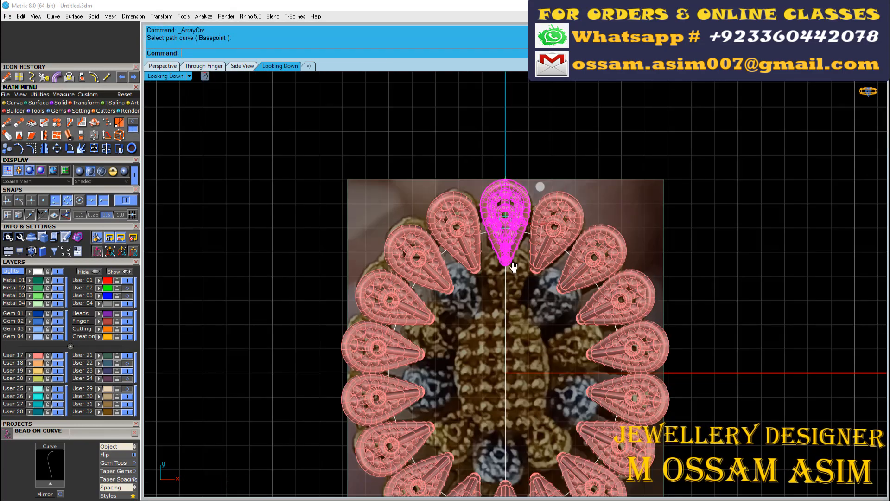
Step: Examine how the arrayed petals fit around the oval against the reference photo in the top view
scroll(511, 252, "up", 5)
scroll(324, 246, "down", 5)
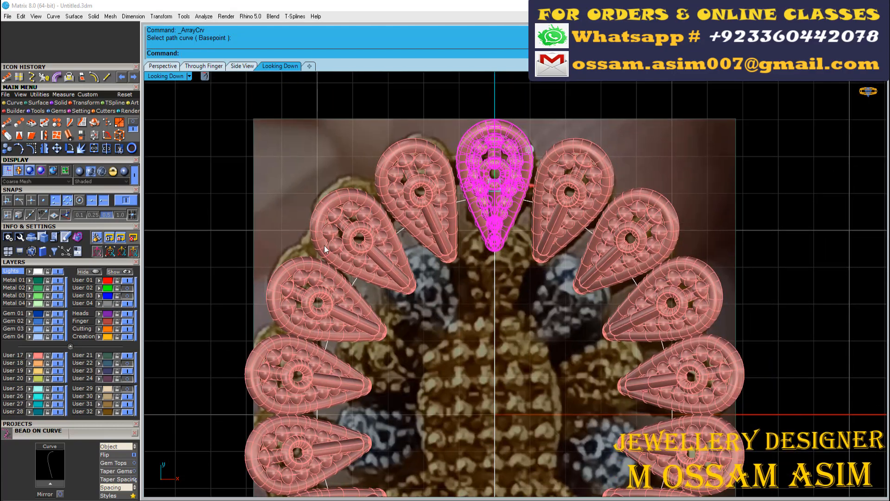
scroll(397, 220, "up", 3)
scroll(436, 246, "down", 3)
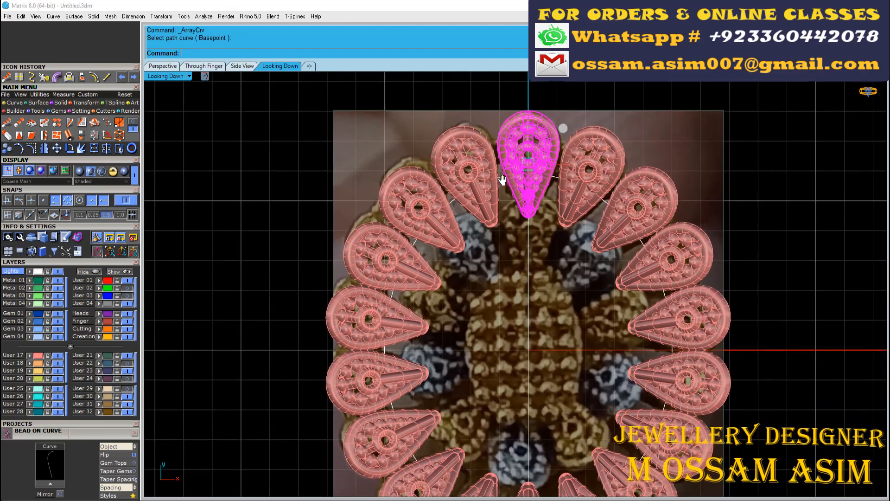
scroll(467, 251, "up", 4)
scroll(507, 249, "up", 2)
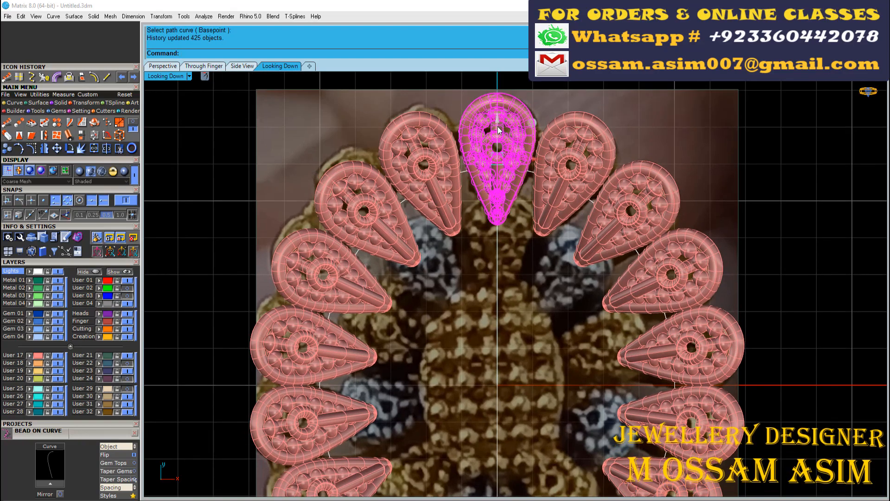
scroll(488, 261, "down", 4)
scroll(413, 269, "up", 2)
scroll(462, 198, "down", 2)
scroll(463, 198, "up", 2)
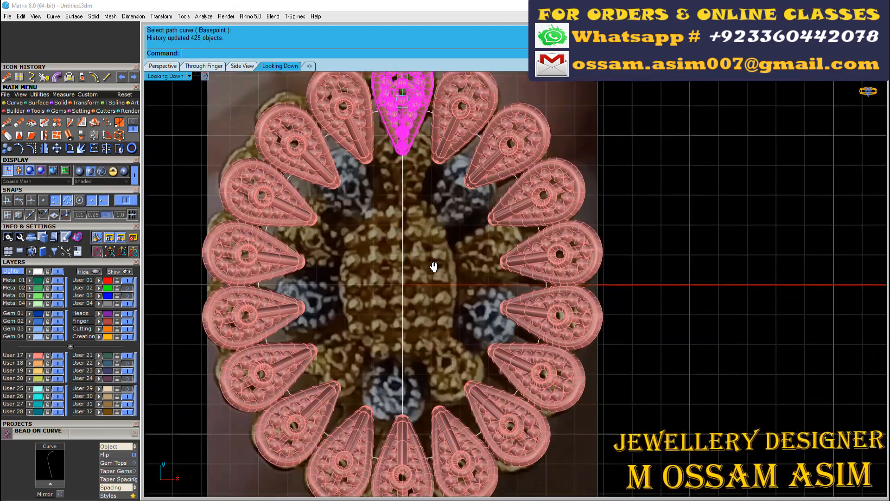
Step: Undo the petal array and hide the reference photo behind the model
key("ctrl+z")
scroll(417, 233, "up", 3)
left_click_drag(288, 160, 549, 235)
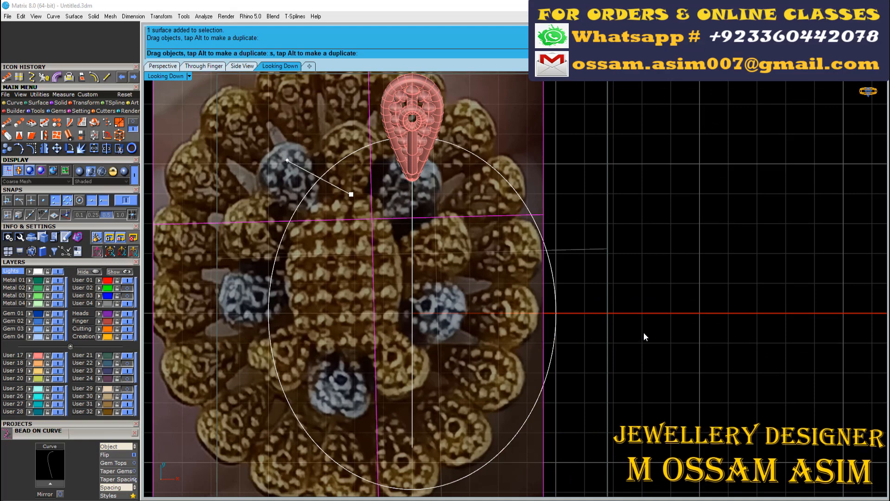
left_click_drag(644, 332, 371, 322)
key("ctrl+z")
left_click(300, 204)
scroll(457, 320, "up", 3)
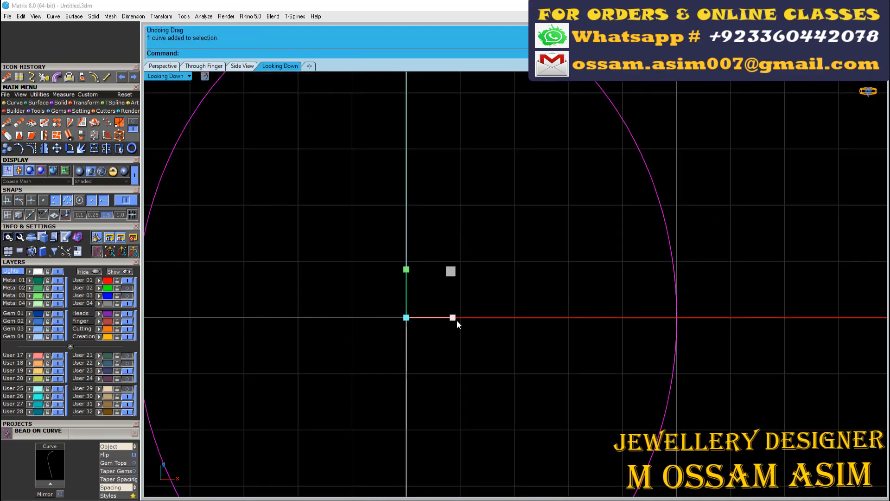
Step: Array the grouped petal along the extracted oval curve again
scroll(454, 320, "down", 4)
left_click(441, 218)
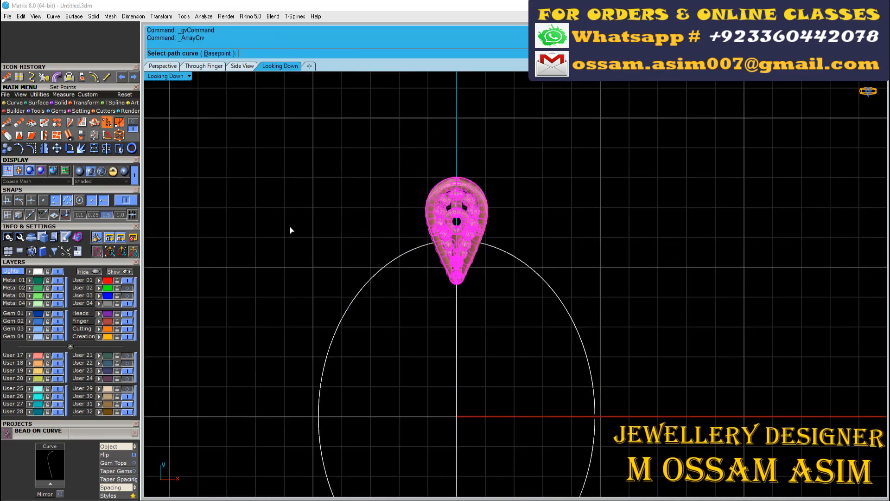
key("Escape")
key("Escape")
left_click(438, 218)
left_click(6, 76)
scroll(371, 253, "up", 6)
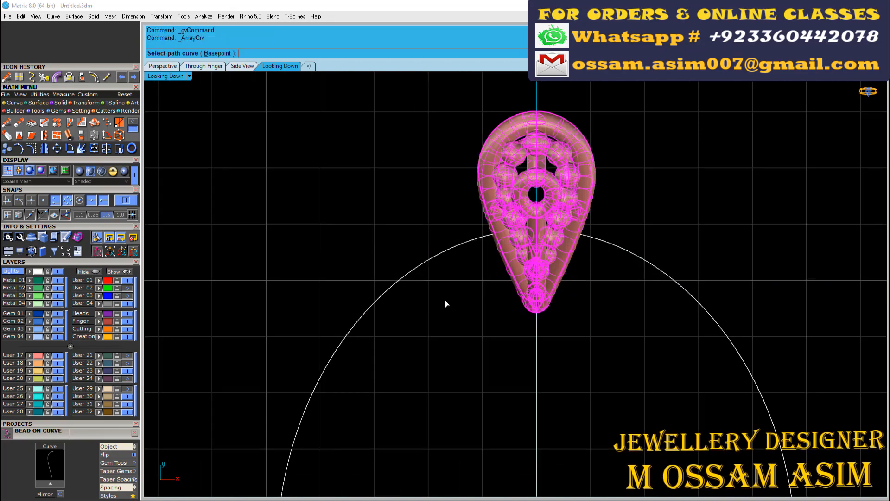
scroll(397, 242, "down", 4)
left_click(400, 263)
left_click(568, 317)
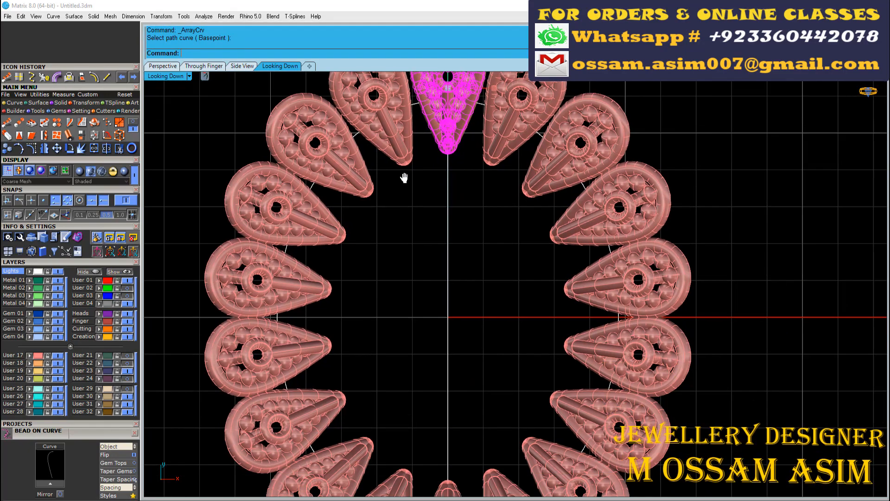
scroll(372, 293, "down", 2)
scroll(391, 246, "up", 5)
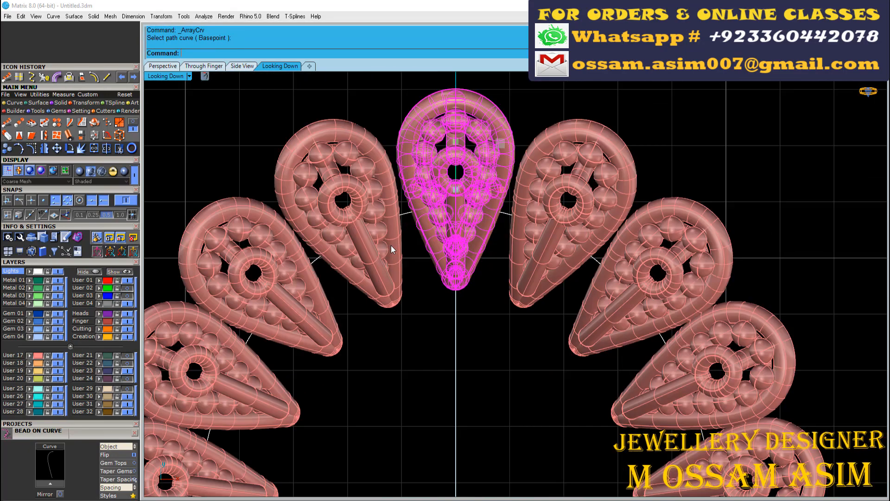
Step: Trim the flared base surface down to its narrow lower band, undo the trim and paste the copied band back in place
left_click(163, 66)
right_click_drag(268, 424, 481, 282)
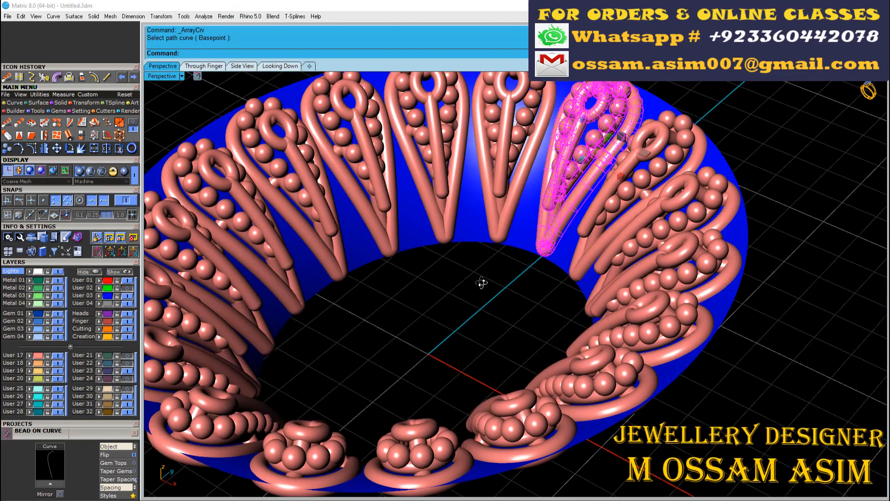
scroll(163, 158, "up", 3)
key("Escape")
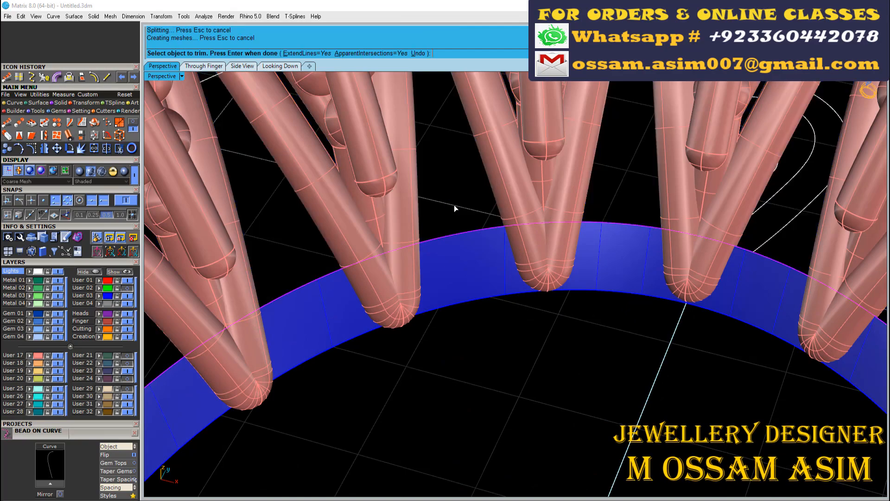
key("ctrl+z")
key("ctrl+v")
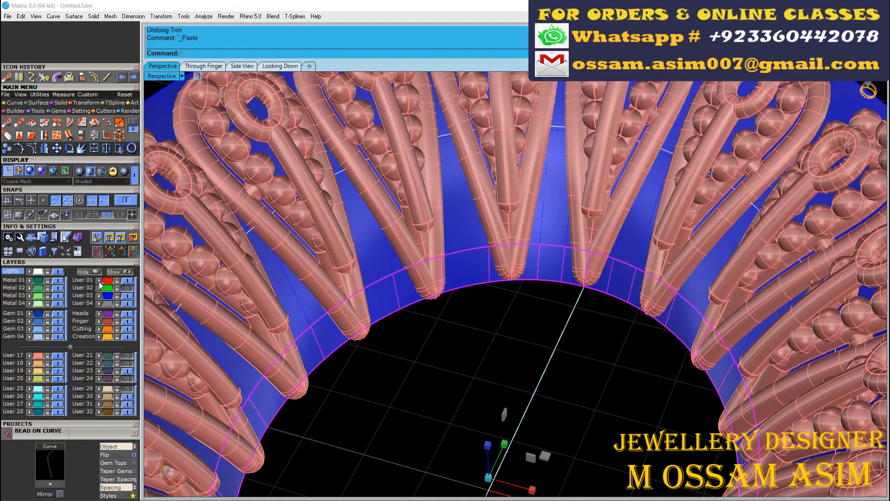
Step: Offset the pasted lower band into a solid with distance 1 and put it on the User 20 layer
scroll(371, 241, "down", 4)
right_click_drag(385, 255, 402, 227)
left_click(37, 103)
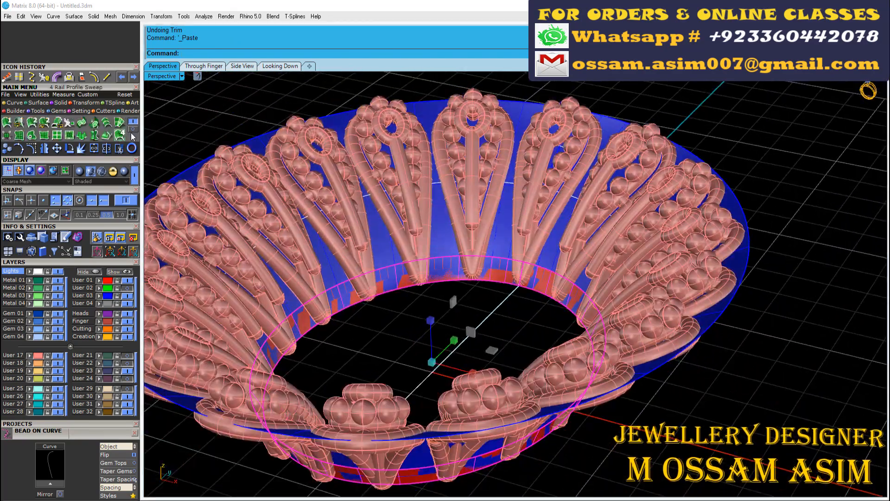
left_click(134, 137)
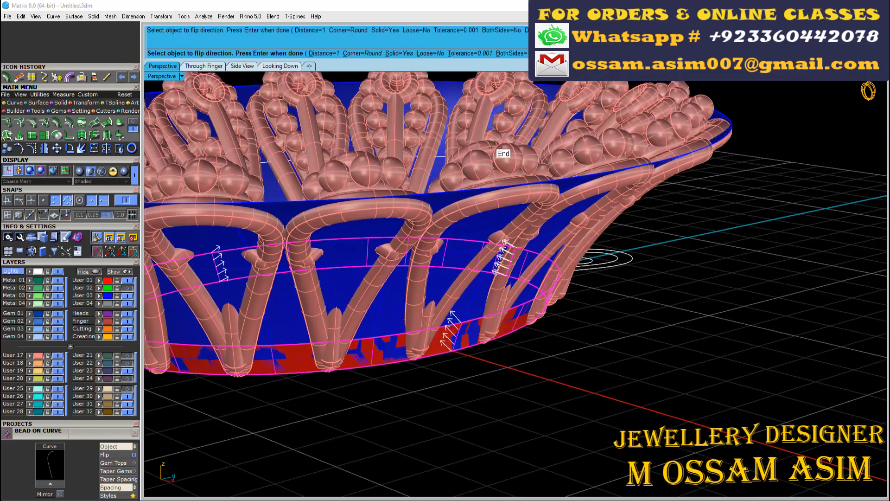
scroll(503, 151, "up", 3)
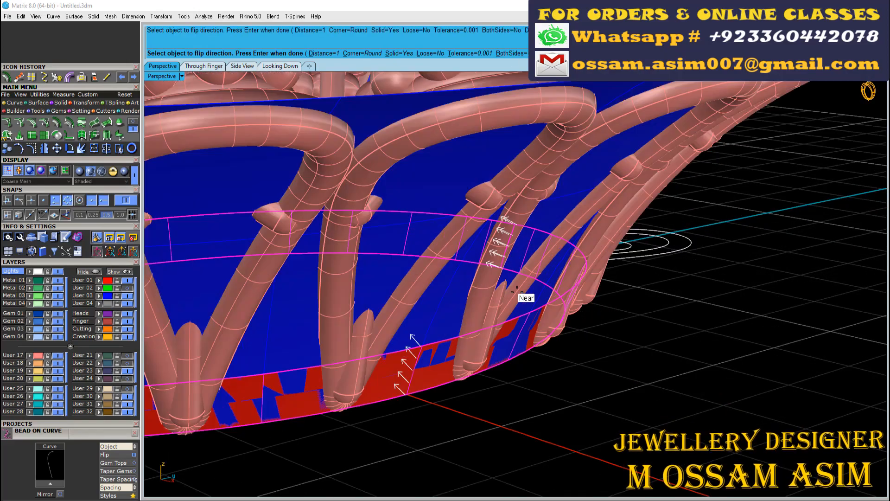
key("Return")
scroll(515, 285, "down", 5)
right_click_drag(520, 313, 445, 334)
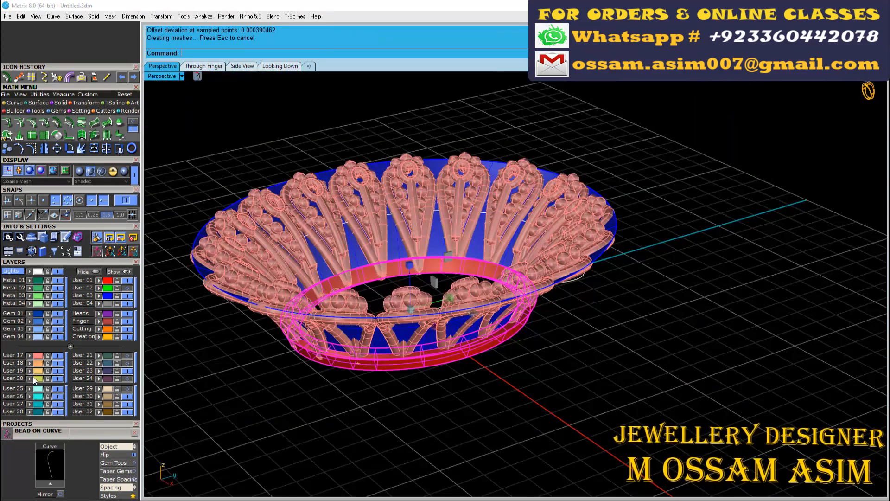
left_click(32, 377)
right_click_drag(332, 304, 338, 320)
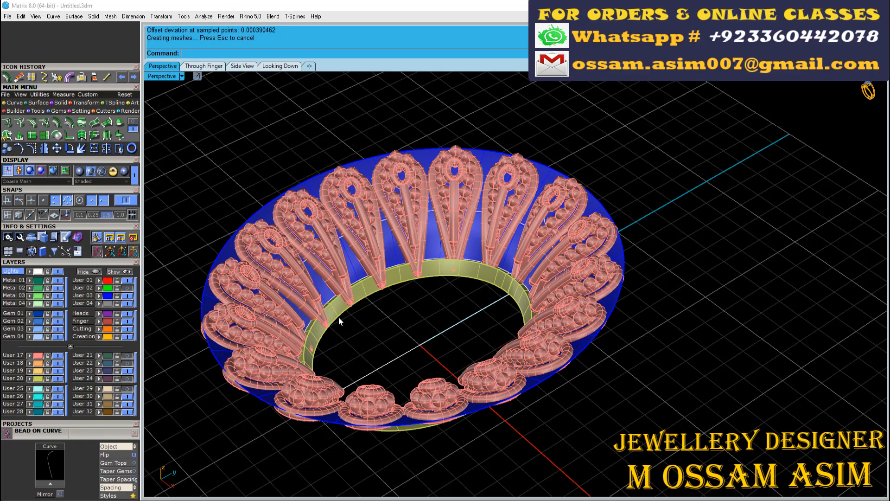
Step: Nudge the source petal of the array up by two steps and save the file
right_click_drag(339, 316, 359, 169)
scroll(521, 274, "up", 3)
right_click_drag(538, 192, 520, 289)
left_click(499, 259)
scroll(507, 258, "up", 6)
key("alt+Page_Up")
key("alt+Page_Up")
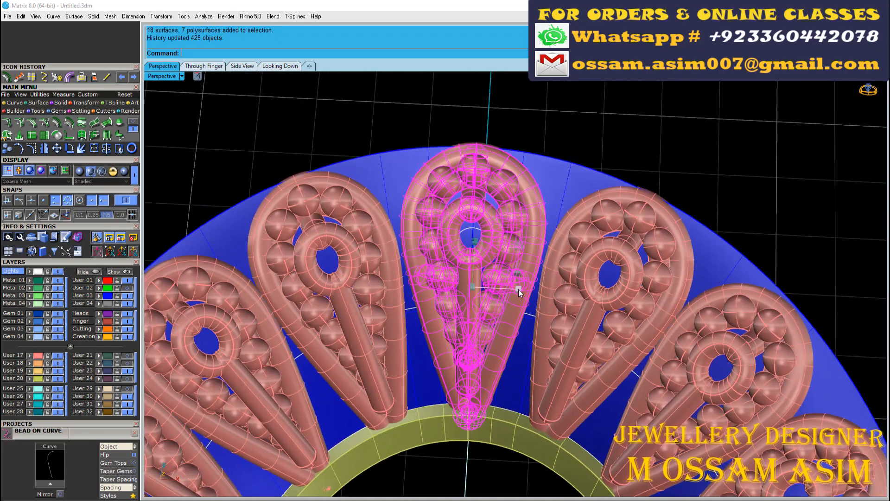
scroll(519, 286, "up", 5)
scroll(402, 250, "down", 6)
scroll(403, 254, "down", 8)
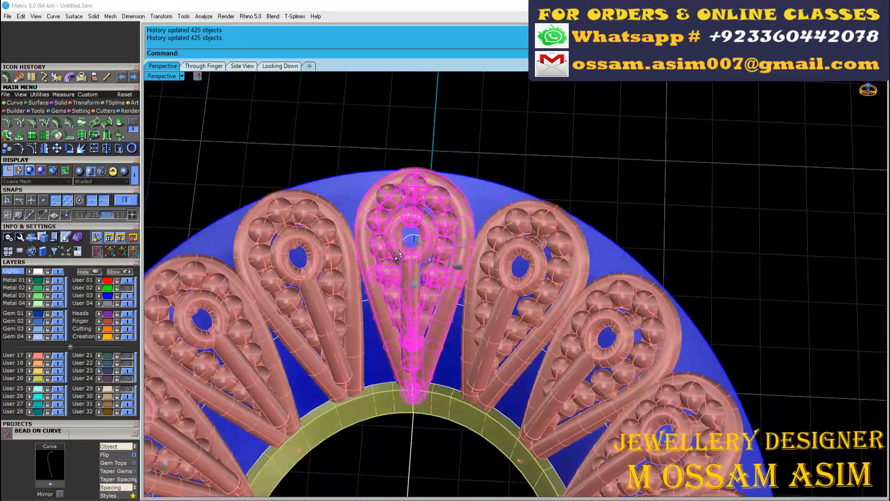
key("ctrl+s")
left_click(333, 181)
scroll(343, 183, "down", 4)
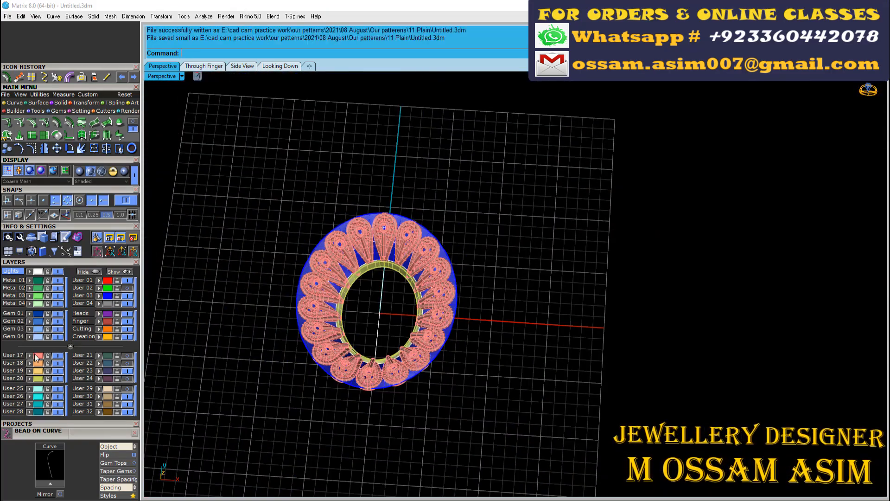
Step: Move all arrayed petals and the inner band to the User 28 layer and hide that layer
left_click(31, 356)
scroll(342, 248, "up", 11)
left_click(347, 280, "shift")
scroll(347, 280, "down", 7)
left_click(29, 412)
left_click(58, 412)
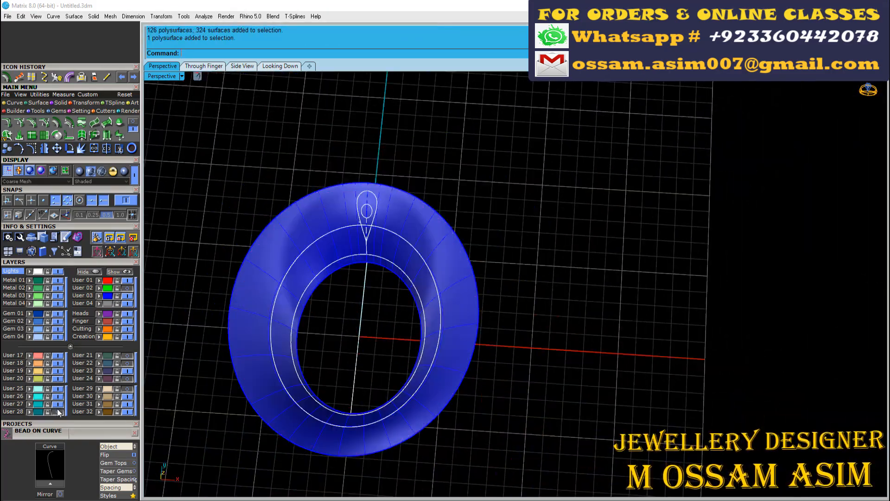
Step: Import the saved petal Little Parts_58 from the Little Parts project folder and group its pieces
right_click_drag(346, 279, 326, 326)
key("ctrl+s")
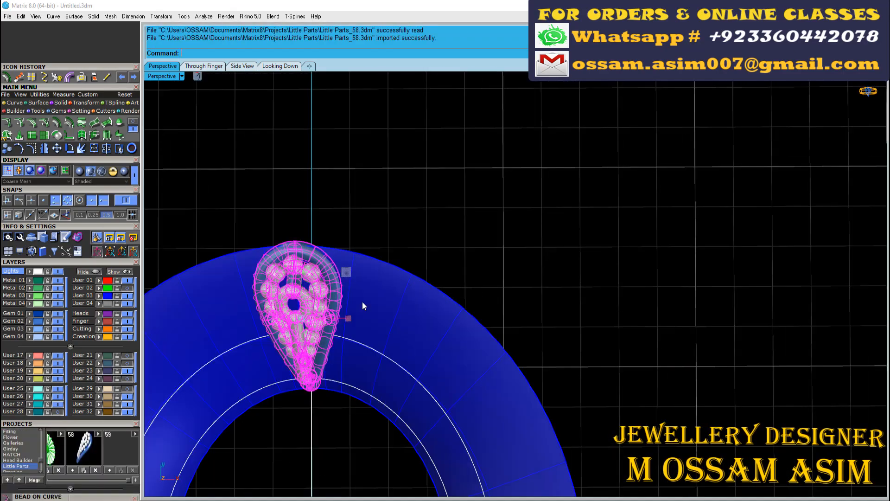
key("Escape")
scroll(363, 301, "up", 2)
scroll(323, 297, "down", 2)
left_click(293, 254)
left_click(80, 171)
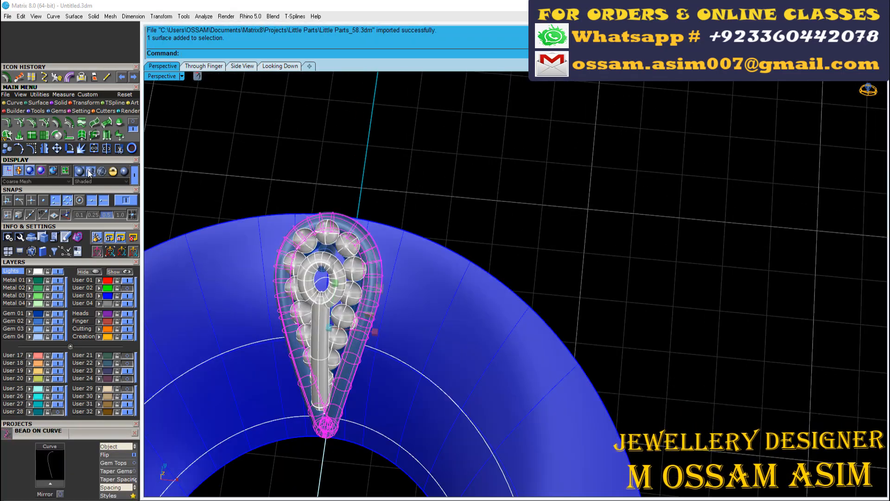
right_click_drag(324, 278, 375, 234, "shift")
left_click_drag(297, 144, 456, 408)
key("ctrl+g")
right_click_drag(362, 206, 359, 174)
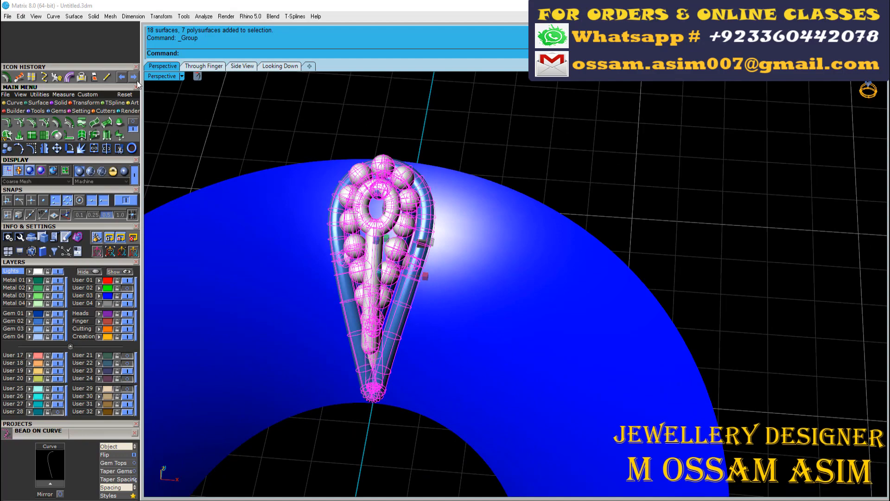
Step: Hide the base surface's User 03 layer and check the grouped petal's profile in the side view
right_click_drag(472, 203, 518, 178, "shift")
left_click(288, 120)
scroll(399, 237, "down", 4)
left_click(413, 223)
left_click(289, 67)
scroll(378, 174, "down", 6)
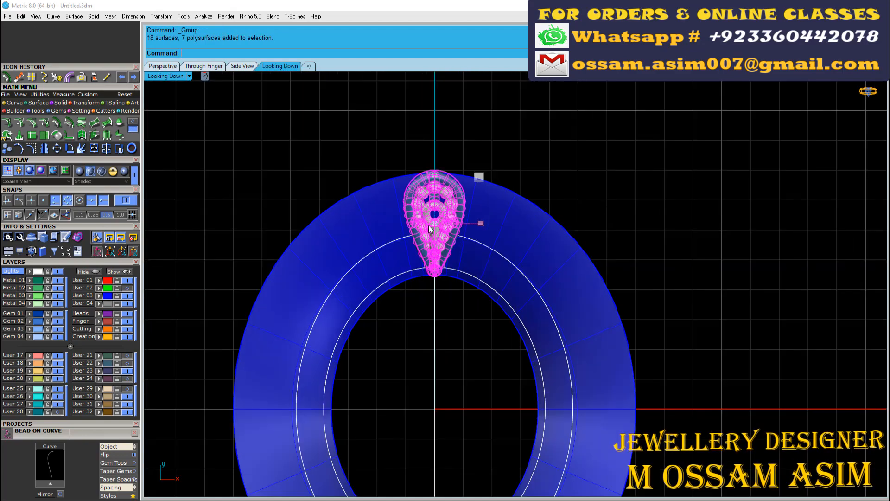
right_click_drag(428, 225, 447, 190)
left_click(128, 296)
scroll(394, 206, "down", 4)
left_click(231, 60)
left_click(238, 68)
scroll(571, 169, "down", 2)
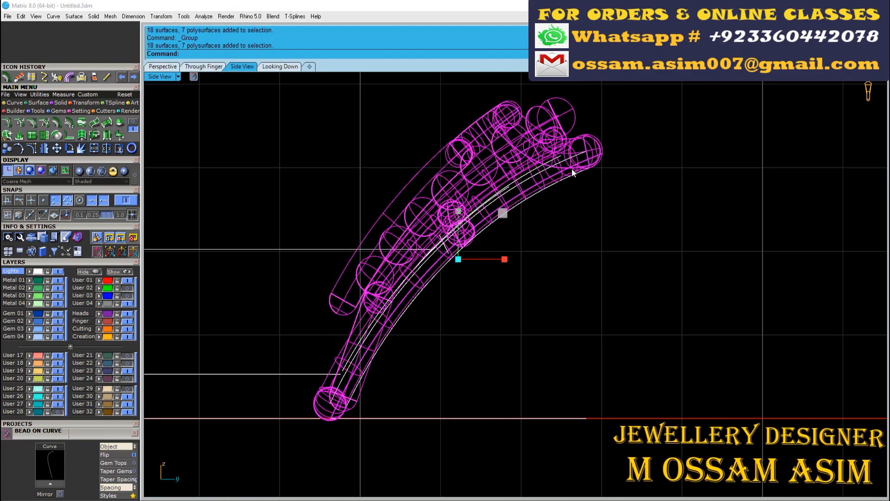
scroll(311, 178, "down", 5)
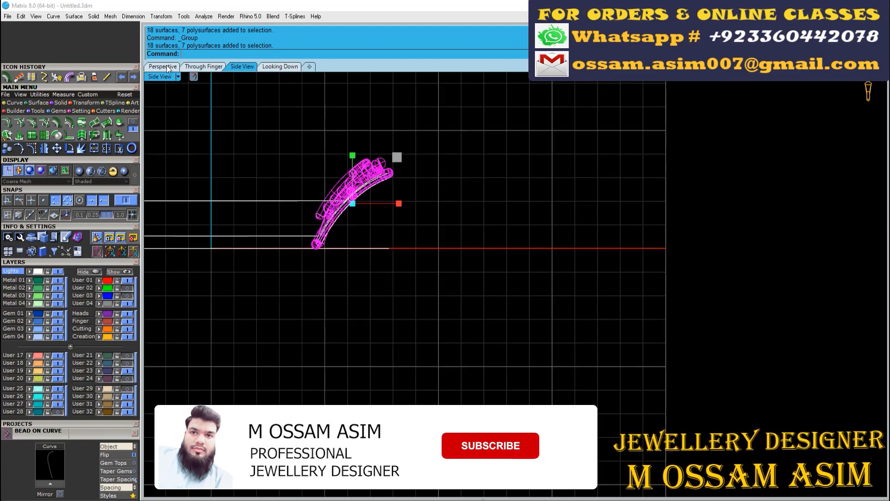
Step: Group the construction curves around the petal and hide them on the User 31 layer
left_click(168, 70)
left_click(91, 171)
right_click_drag(367, 241, 327, 190)
scroll(417, 208, "down", 5)
scroll(457, 179, "up", 6)
left_click_drag(228, 237, 623, 440)
scroll(437, 260, "up", 6)
key("ctrl+g")
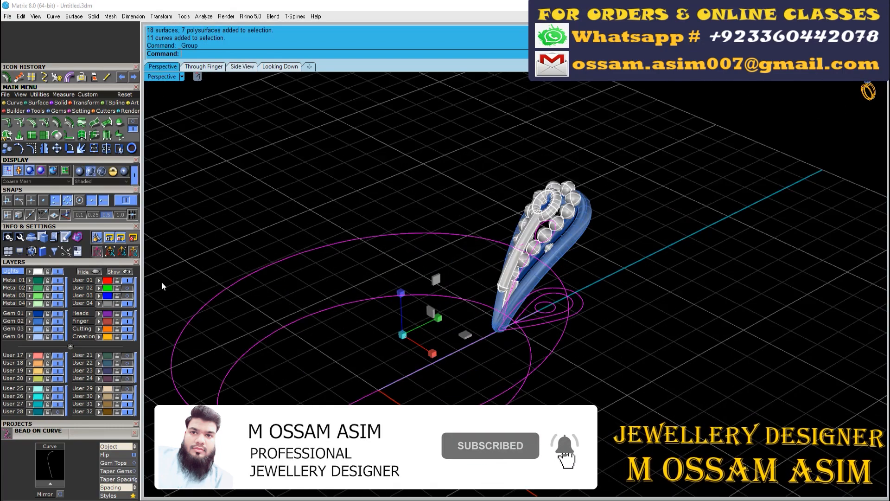
left_click(127, 404)
Step: Try a circle of size 10 centred on the origin in the top view, and delete it
scroll(476, 234, "down", 5)
left_click(277, 67)
scroll(346, 217, "up", 3)
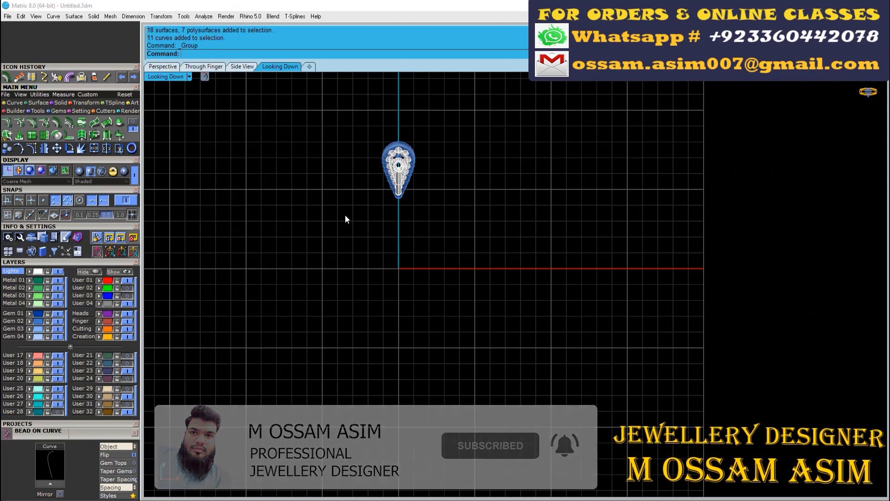
left_click(14, 103)
left_click(57, 122)
scroll(363, 224, "up", 2)
type("0")
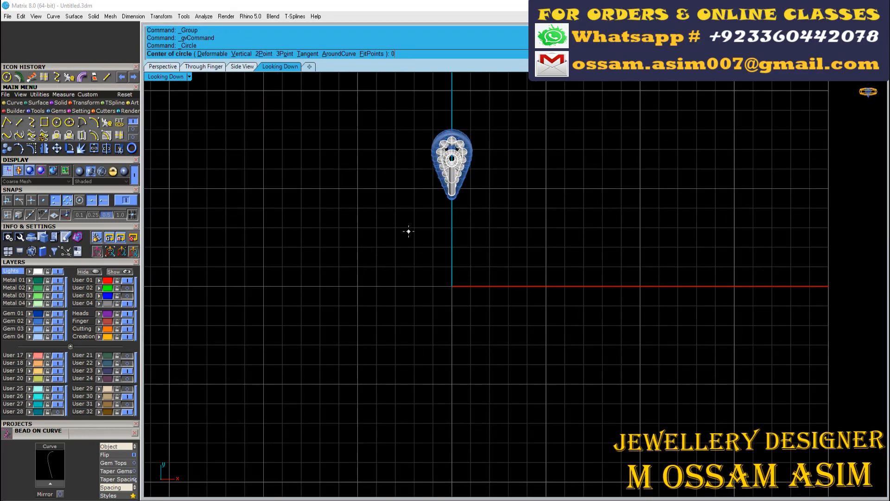
key("Return")
type("10")
key("Return")
left_click(370, 231)
right_click_drag(366, 225, 359, 273)
key("Delete")
left_click(71, 124)
scroll(341, 293, "down", 8)
type("0")
key("Return")
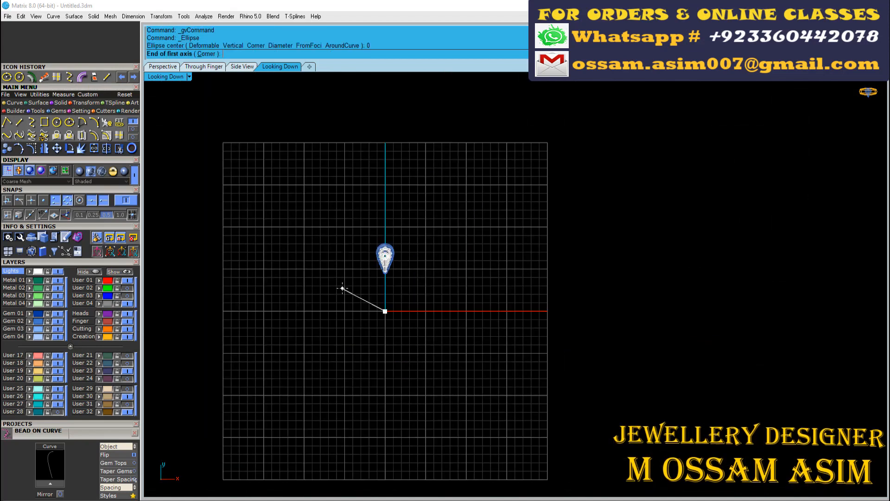
key("Return")
key("Return")
key("Escape")
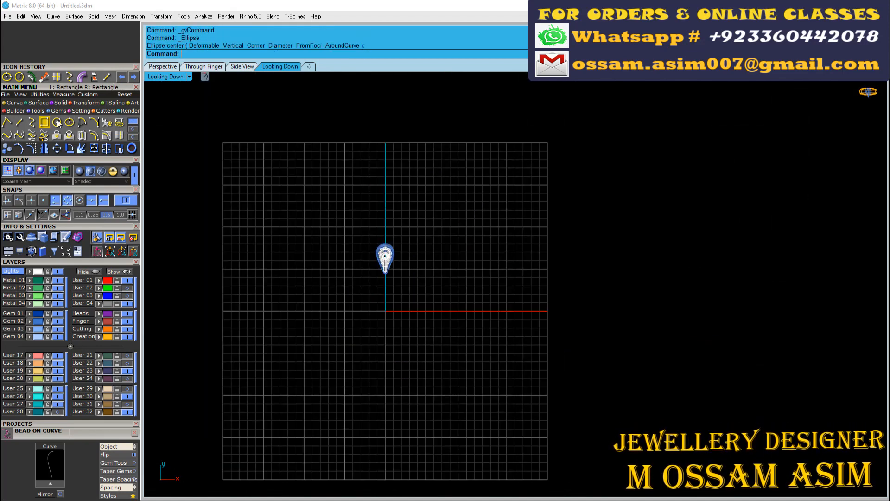
Step: Draw an ellipse centred on the origin in the top view, with half-axes of 5 vertically and 4.5 horizontally
scroll(445, 281, "up", 4)
type("0")
key("Return")
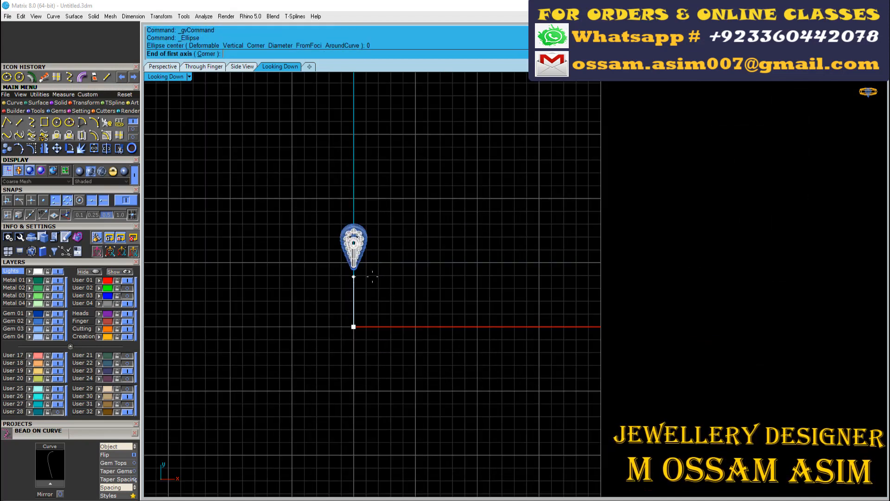
type("5")
key("Return")
scroll(429, 361, "up", 3)
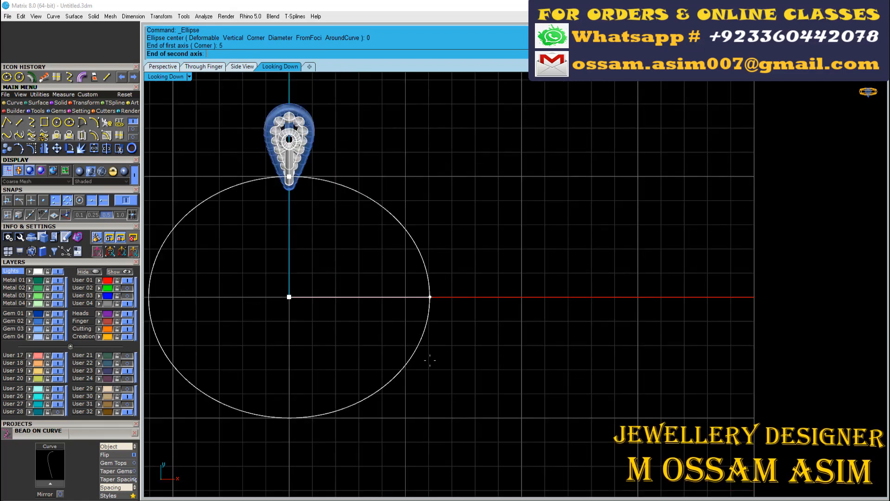
type("4.5")
key("Return")
left_click(430, 360)
right_click_drag(308, 251, 383, 252)
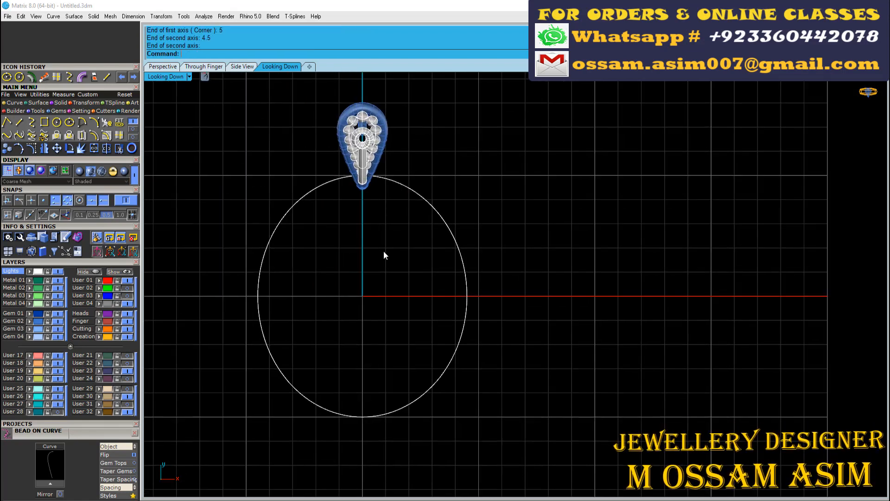
Step: Move the petal down so its outer end meets the ellipse, and show the reference photo on the User 21 layer
scroll(341, 151, "up", 4)
left_click(381, 111)
left_click_drag(380, 111, 382, 217)
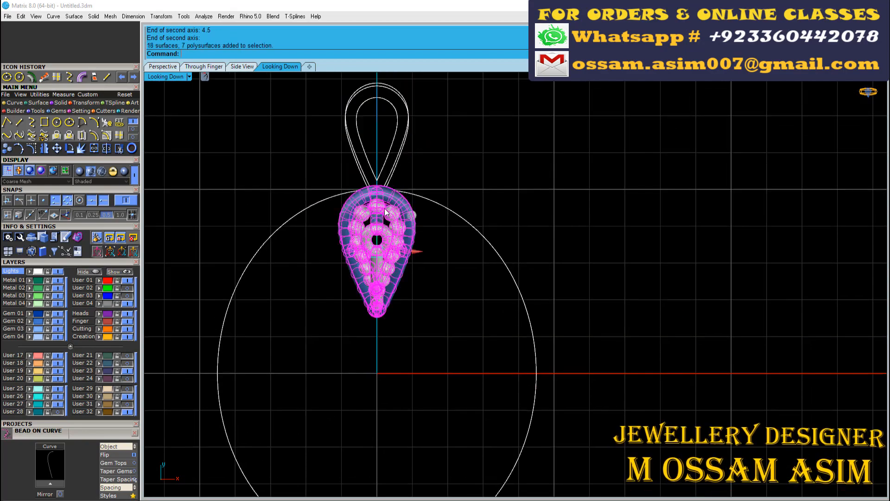
right_click_drag(385, 208, 398, 168)
left_click(127, 356)
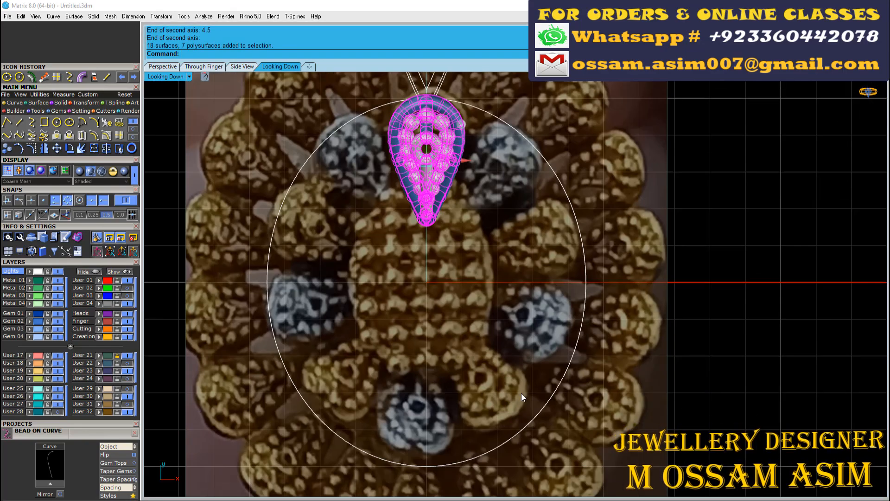
right_click_drag(430, 215, 416, 253)
Step: Rebuild the new ellipse curve
left_click(285, 210)
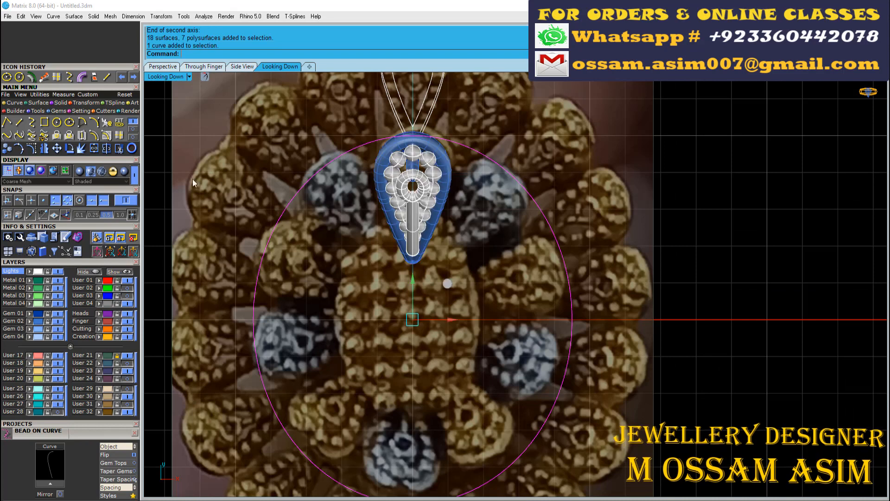
left_click(86, 103)
scroll(78, 126, "down", 1)
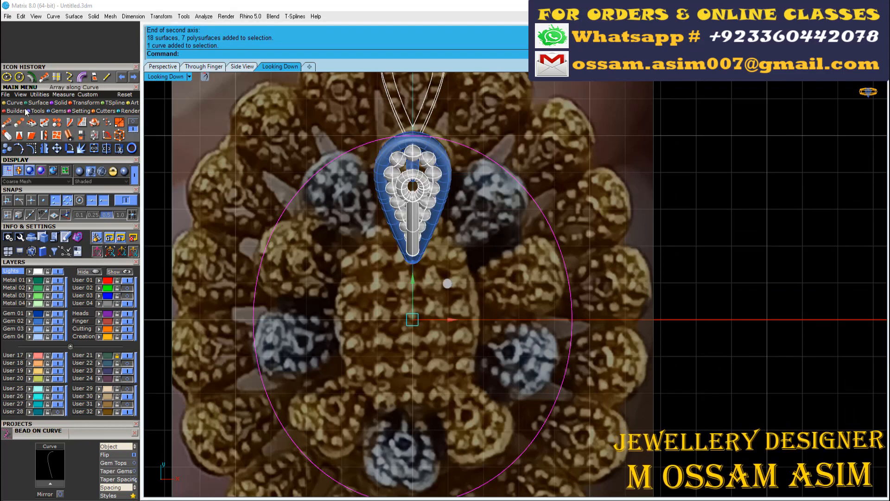
left_click(14, 103)
left_click(106, 123)
left_click(644, 295)
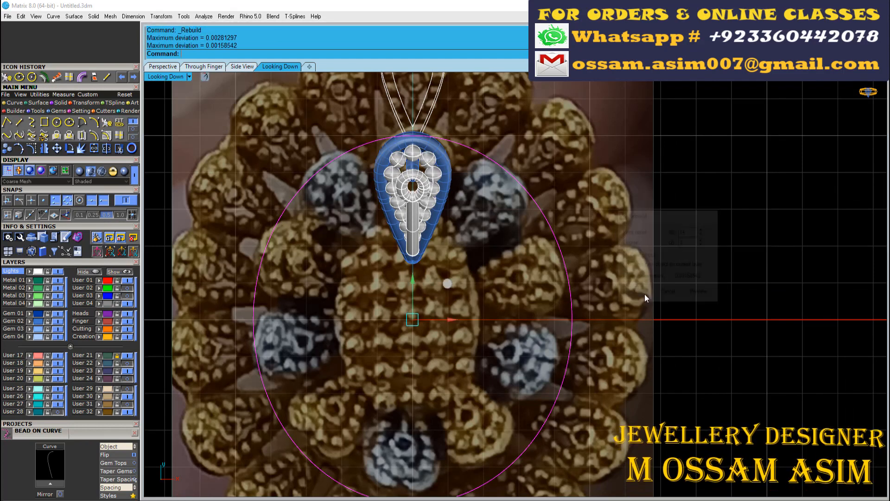
Step: Try arraying the petal along the ellipse as ten items with freeform orientation, compare it with the photo, and undo the array
left_click(393, 192)
left_click(94, 101)
left_click(307, 178)
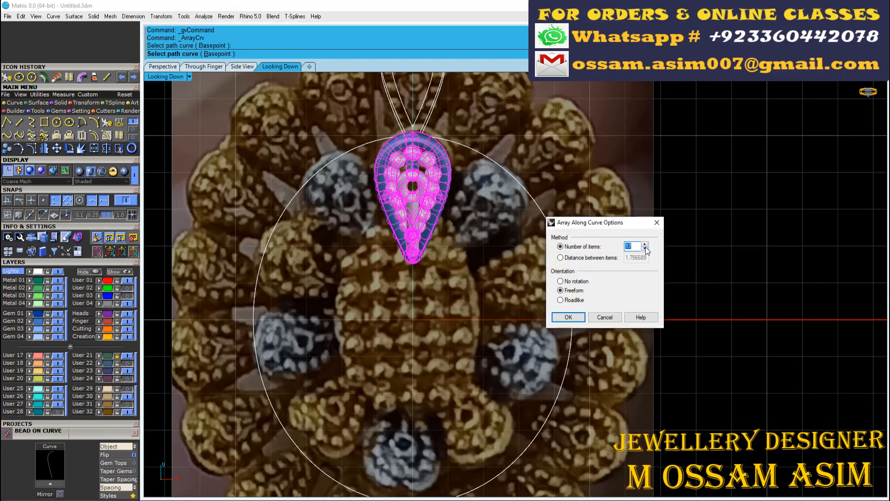
left_click(582, 313)
right_click_drag(497, 311, 505, 273)
scroll(430, 139, "up", 6)
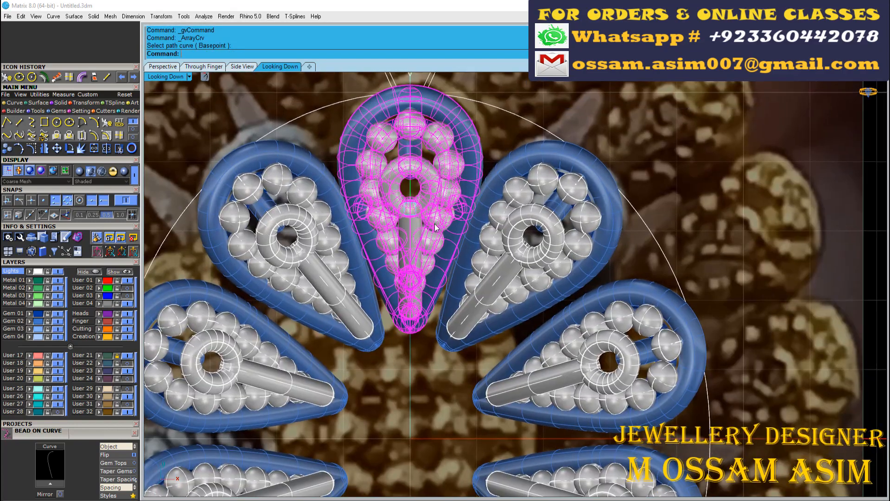
scroll(424, 142, "down", 6)
right_click_drag(434, 261, 491, 139)
scroll(492, 139, "up", 4)
scroll(464, 111, "down", 2)
right_click_drag(419, 83, 405, 255)
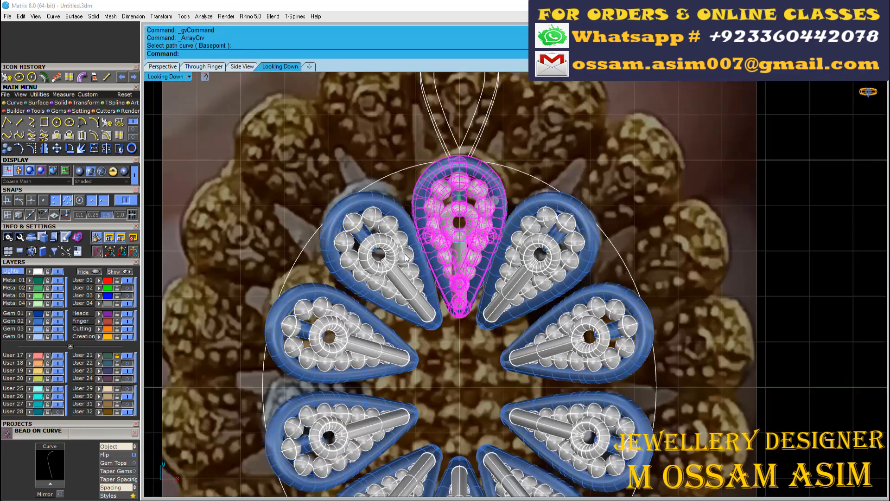
right_click_drag(319, 412, 347, 305)
key("ctrl+z")
Step: Offset the ellipse inward through a picked point near the petal's lower half and rebuild the offset curve
right_click_drag(341, 179, 347, 269)
left_click(340, 227)
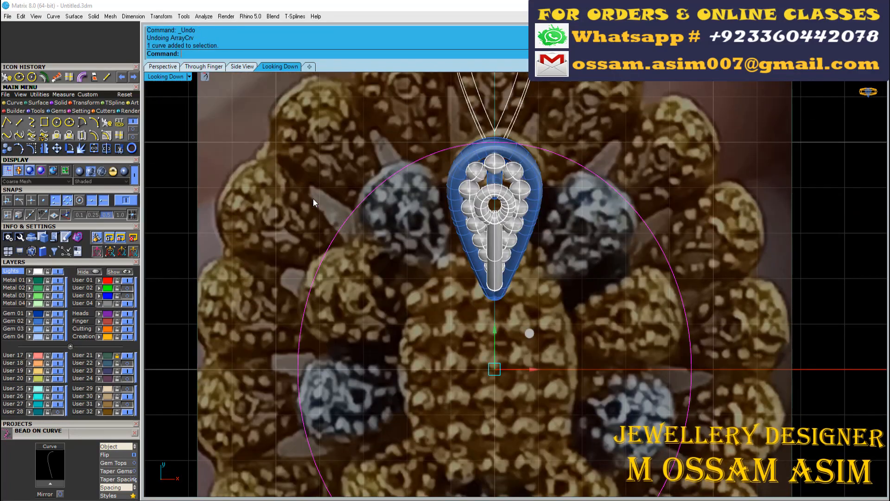
left_click(95, 123)
left_click(295, 54)
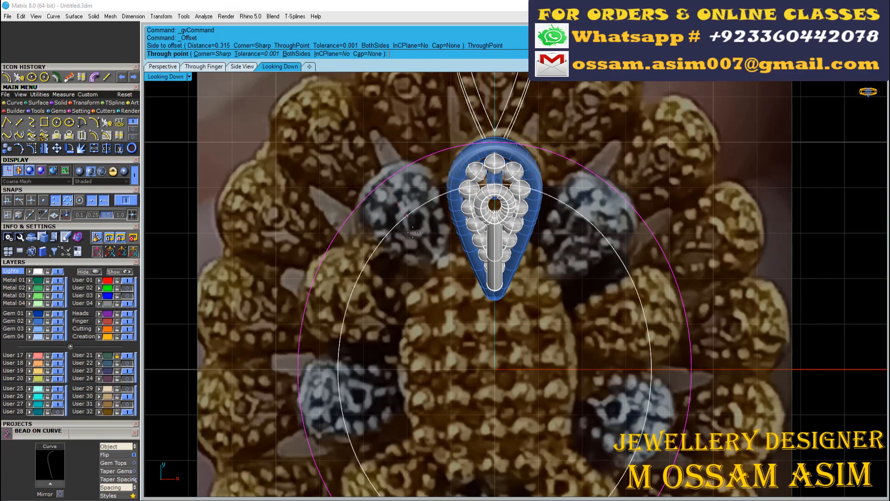
left_click(402, 255)
left_click(396, 263)
left_click(107, 123)
left_click(636, 293)
Step: Array the petal along the inner ellipse as ten items, and nudge the source petal slightly to adjust the ring
right_click_drag(432, 82, 435, 84)
left_click(473, 195)
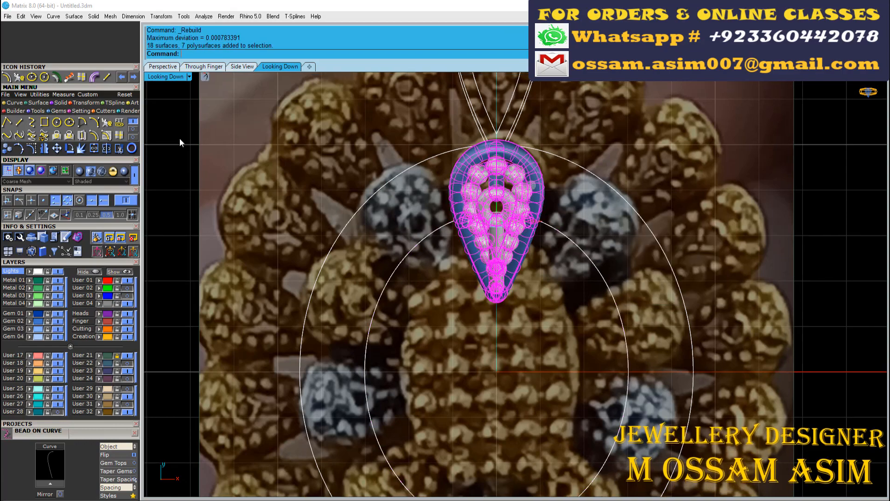
left_click(393, 260)
scroll(436, 249, "up", 3)
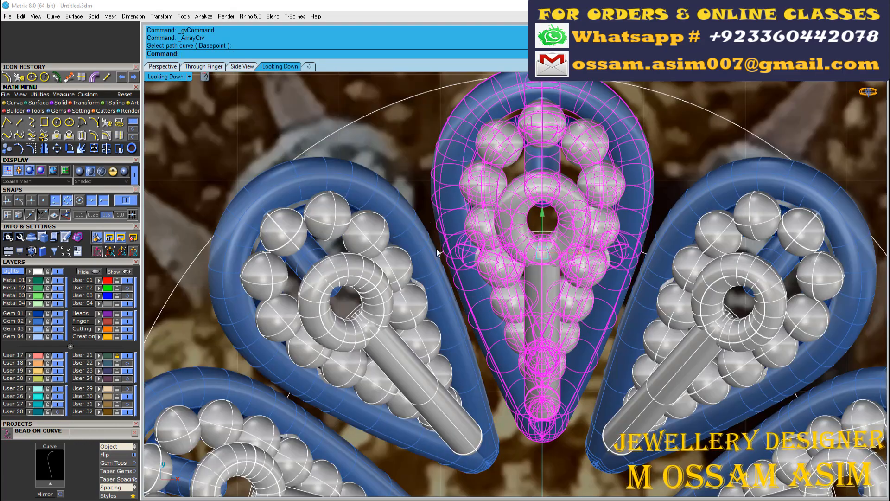
left_click_drag(534, 208, 537, 207)
scroll(492, 204, "down", 6)
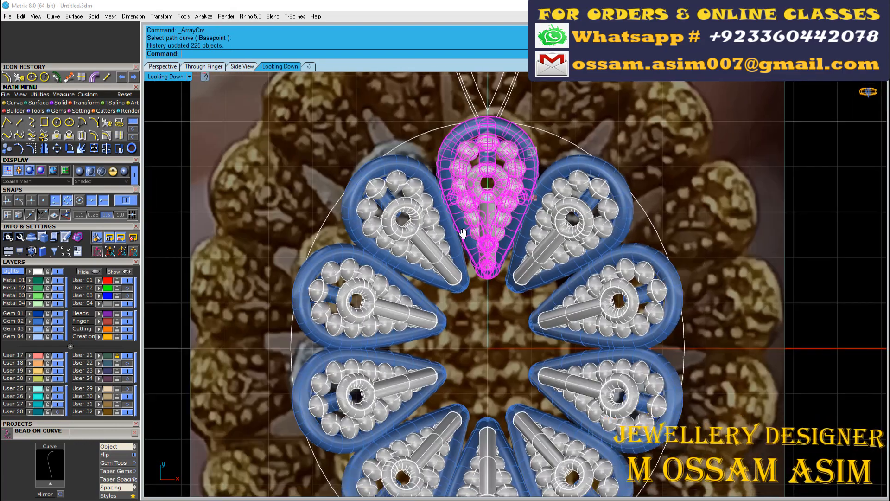
left_click(458, 287)
scroll(371, 238, "down", 2)
right_click_drag(361, 233, 321, 185)
scroll(455, 153, "down", 4)
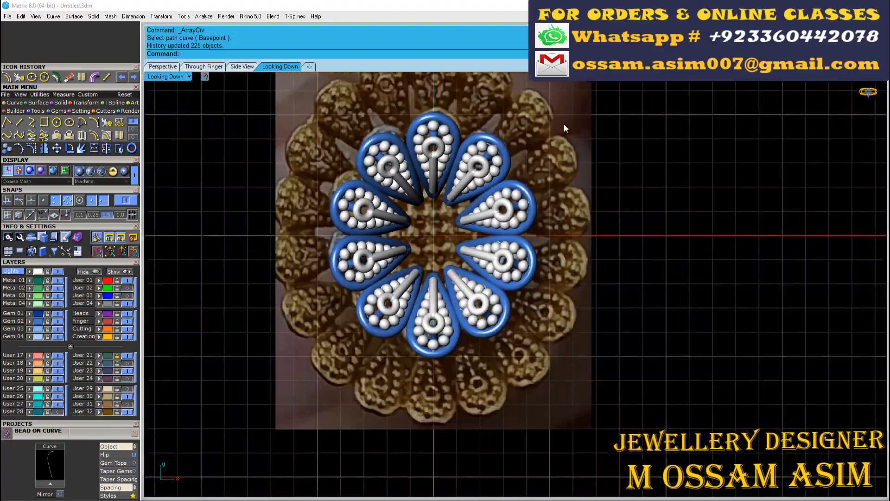
Step: Examine the inner ends of the arrayed petals from the side in the perspective view
right_click_drag(565, 127, 575, 124)
left_click(496, 162)
key("Escape")
left_click(163, 67)
right_click_drag(394, 273, 396, 254)
scroll(397, 253, "up", 10)
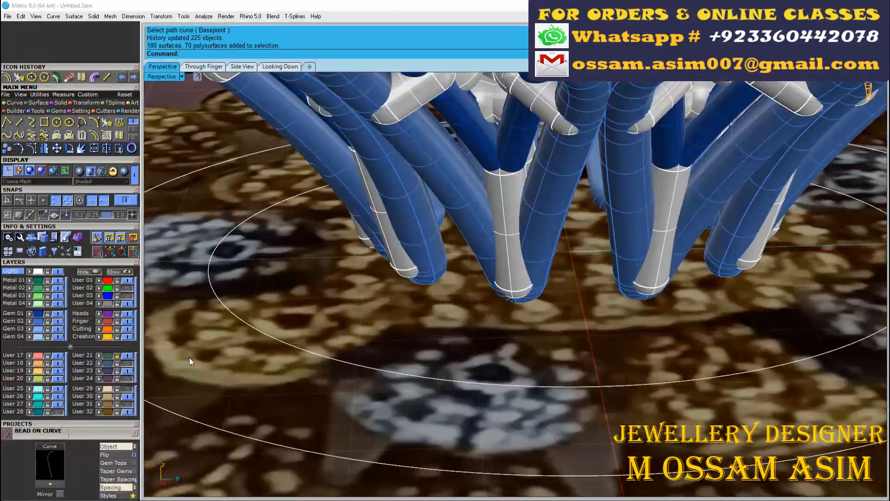
scroll(191, 362, "down", 10)
right_click_drag(191, 362, 208, 367)
scroll(207, 367, "up", 6)
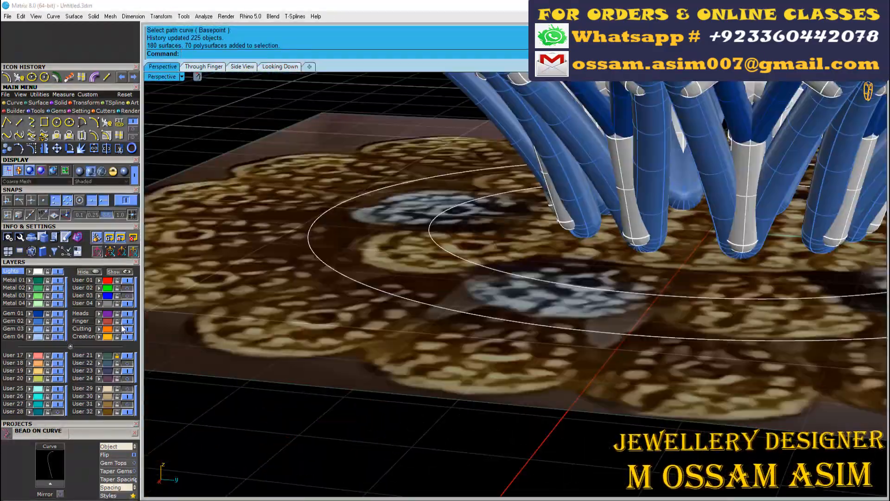
Step: Show the base surface on the User 03 layer and extract an isocurve around it just above its lower edge
left_click(127, 296)
right_click_drag(403, 320, 413, 283)
left_click(119, 135)
left_click(334, 204)
right_click_drag(336, 207, 320, 186)
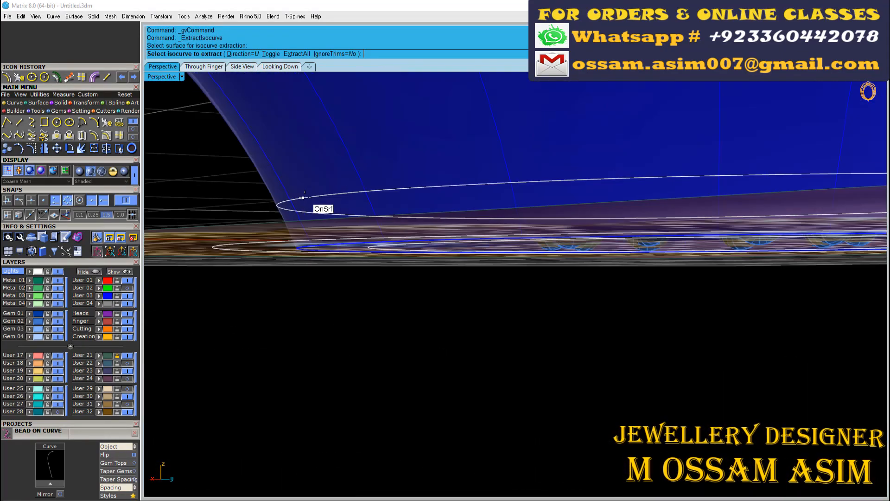
left_click(302, 184)
right_click(307, 222)
Step: Trim the base surface above the isocurve, copy the remaining low band, undo the trim, and paste the band
left_click(120, 148)
left_click(320, 162)
right_click(328, 203)
left_click(343, 195)
key("ctrl+c")
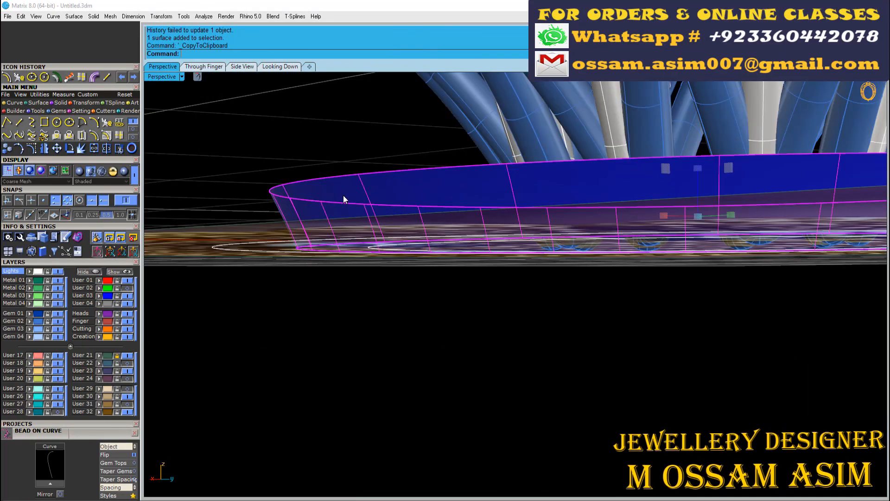
key("ctrl+z")
key("ctrl+v")
Step: Hide the User 03 base surface and shrink the pasted band to fit the inner ends of the petals
right_click_drag(345, 195, 213, 348)
left_click(123, 296)
scroll(394, 334, "down", 6)
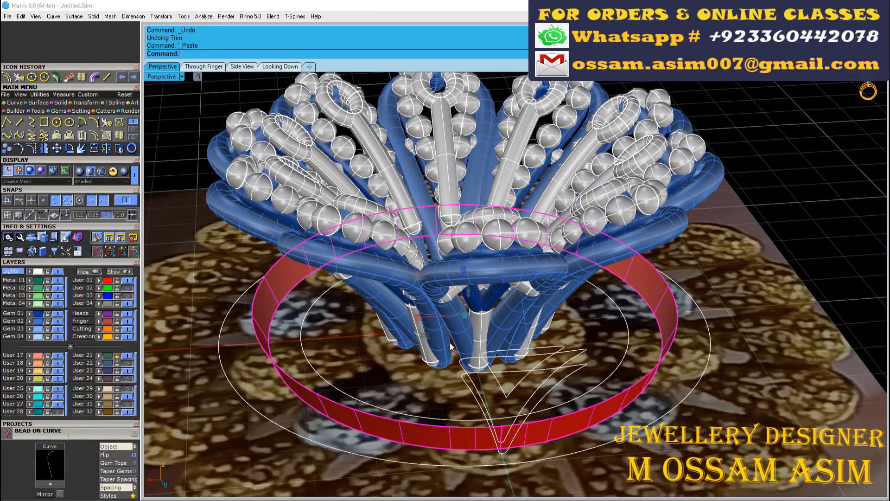
right_click_drag(449, 342, 444, 410)
key("ctrl+z")
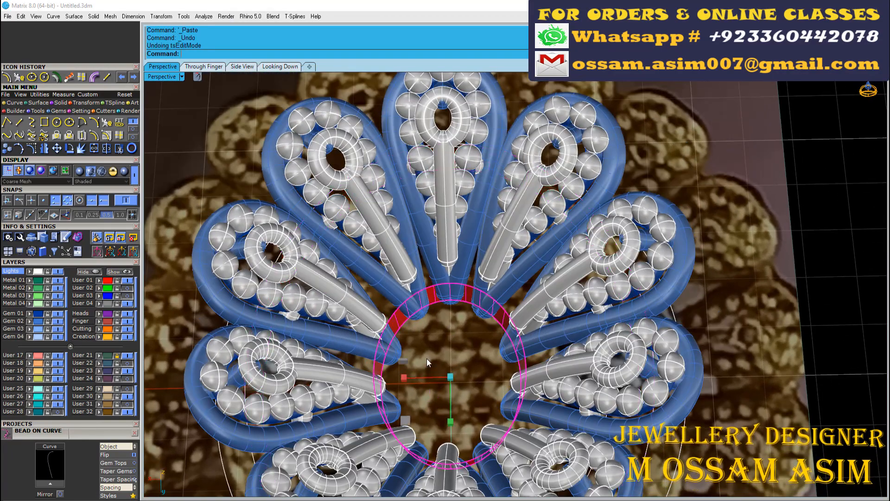
Step: Offset the small band into a solid with a distance of 0.25 on both sides and round corners
right_click_drag(426, 358, 487, 245)
scroll(536, 227, "up", 5)
scroll(551, 282, "down", 5)
right_click(425, 330)
right_click(425, 283)
right_click_drag(420, 208, 471, 381)
scroll(472, 381, "up", 2)
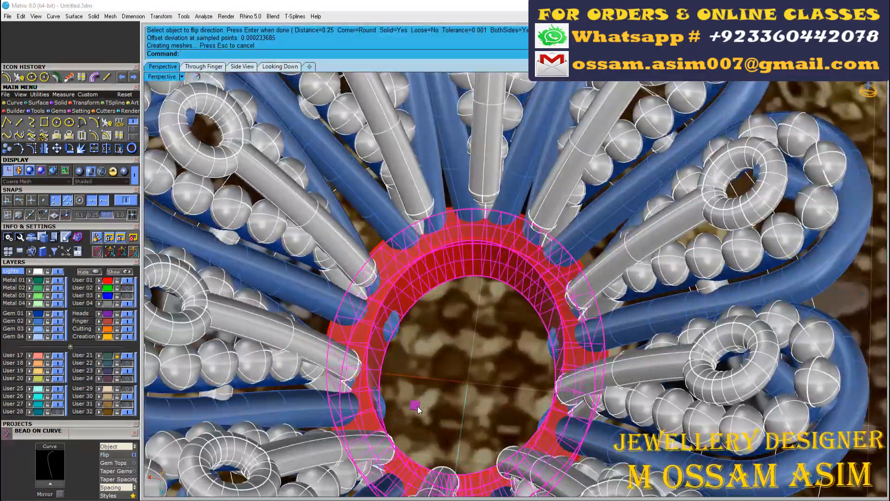
Step: Put the inner petal ring and its solid band on the User 27 layer and hide that layer
scroll(413, 352, "down", 8)
left_click(80, 171)
scroll(390, 228, "down", 4)
key("Escape")
left_click_drag(608, 158, 260, 426)
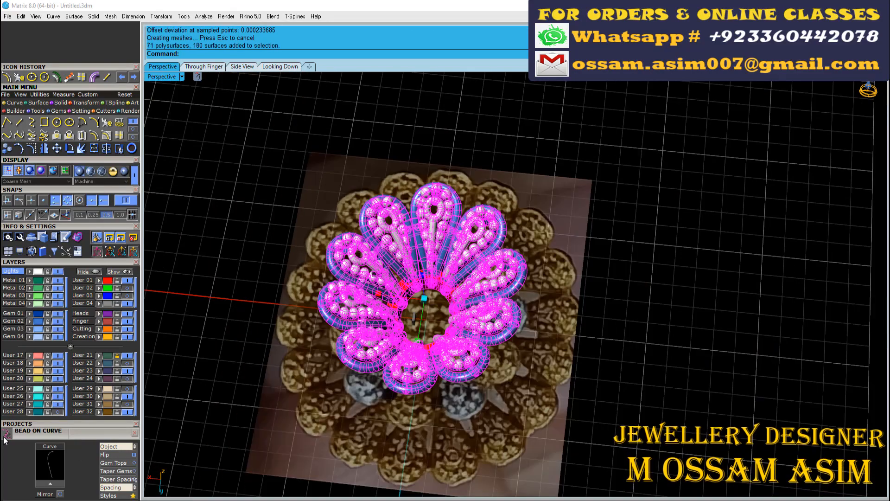
left_click(29, 404)
left_click(58, 404)
Step: Return to the top view of the reference photo and save the model as a small file
right_click_drag(337, 310, 341, 331)
left_click(280, 66)
scroll(510, 192, "up", 4)
key("ctrl+s")
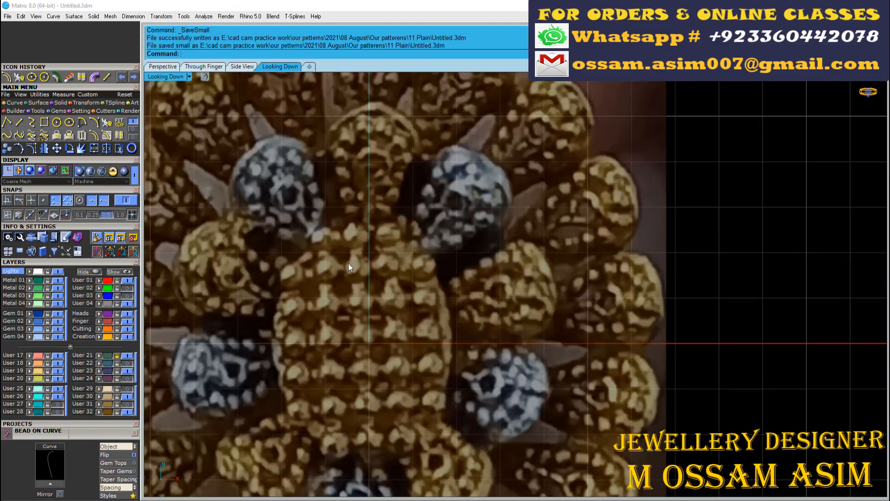
scroll(349, 263, "up", 2)
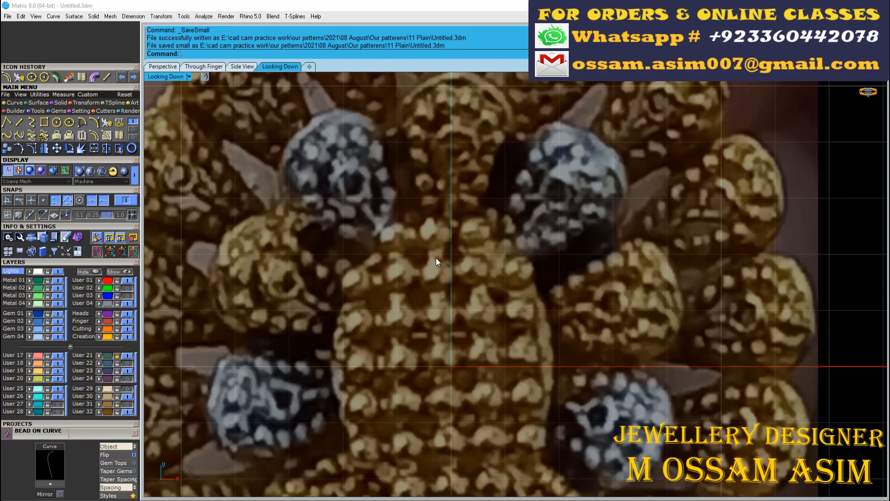
left_click(42, 75)
scroll(328, 207, "down", 2)
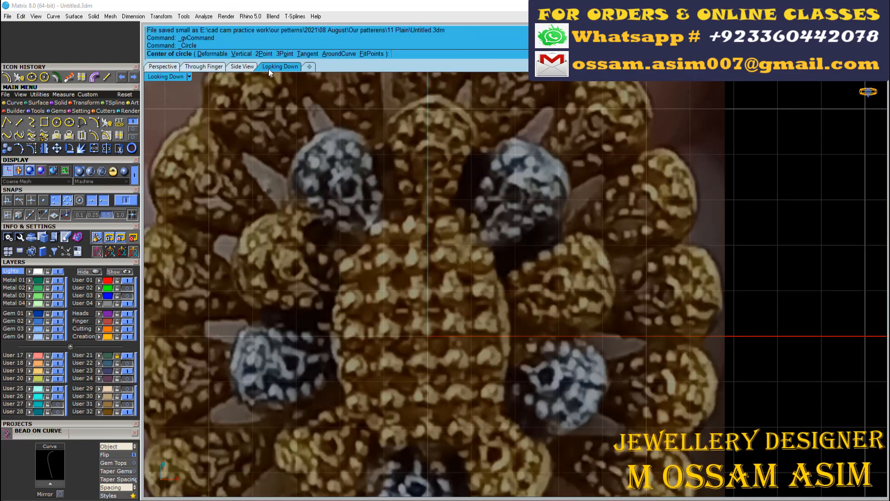
key("Return")
key("Escape")
left_click(7, 123)
left_click(19, 122)
left_click(31, 123)
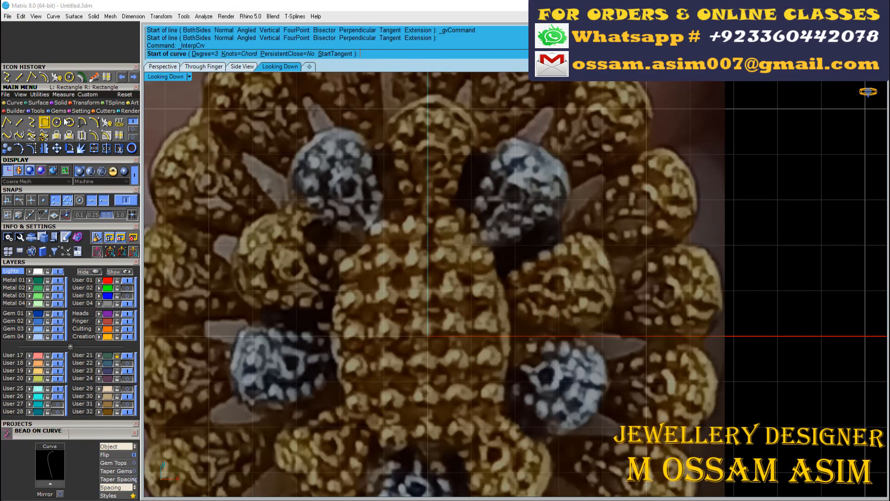
left_click(69, 123)
left_click(94, 123)
left_click(107, 122)
left_click(119, 123)
left_click(6, 135)
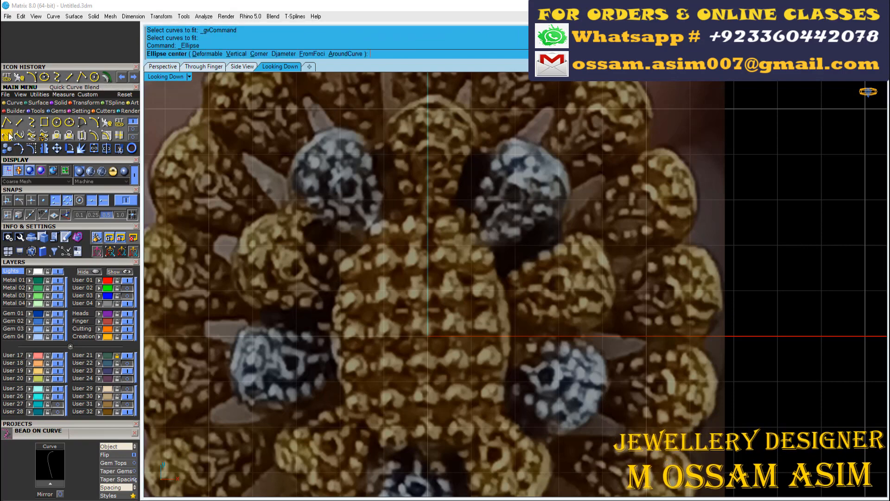
left_click(19, 135)
Step: Draw an ellipse around the photo's centre dome, centred on the origin, with half-axes of 2.5 vertically and 2 horizontally
left_click(62, 122)
scroll(403, 242, "down", 2)
type("0")
key("Return")
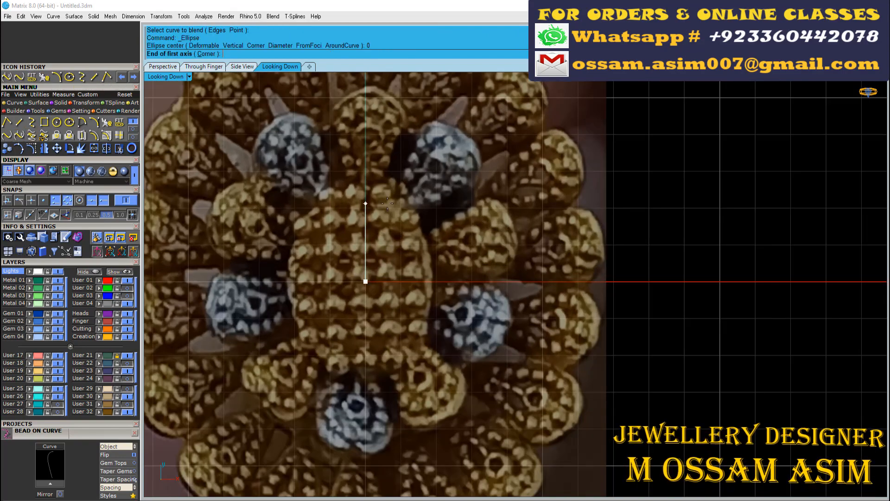
type("2.5")
key("Return")
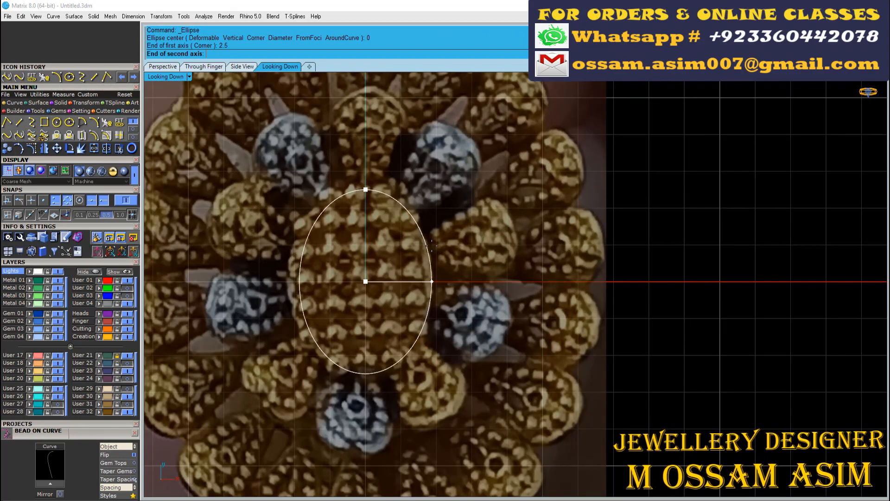
type("2")
key("Return")
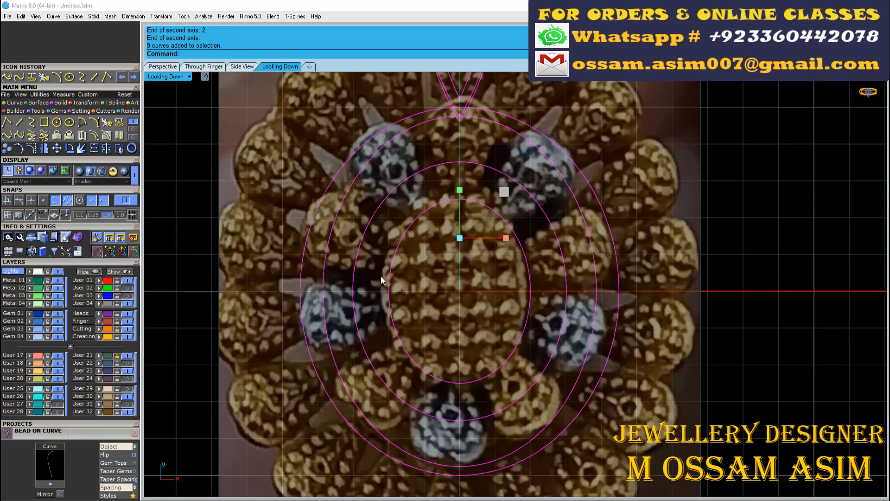
Step: Delete the older ellipses and petal construction curves, keeping the new centre ellipse, and select that ellipse
left_click(402, 231, "ctrl")
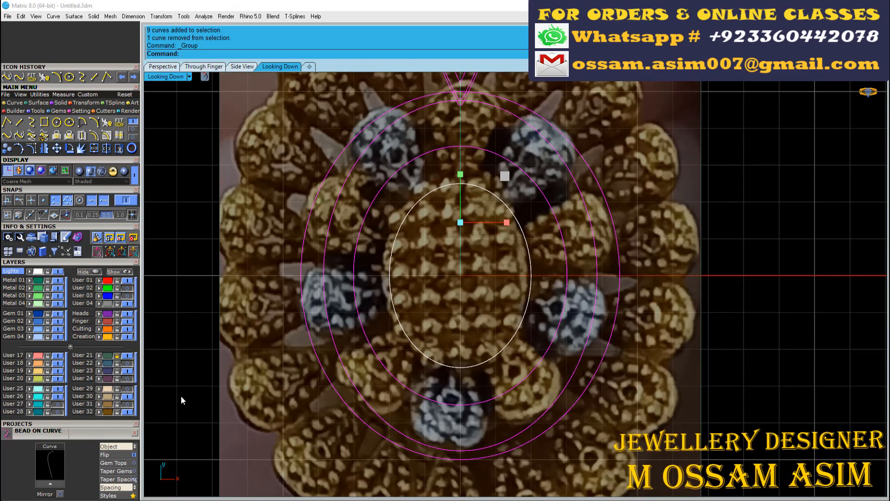
key("Delete")
right_click_drag(445, 226, 428, 303)
left_click(416, 302)
scroll(400, 272, "up", 4)
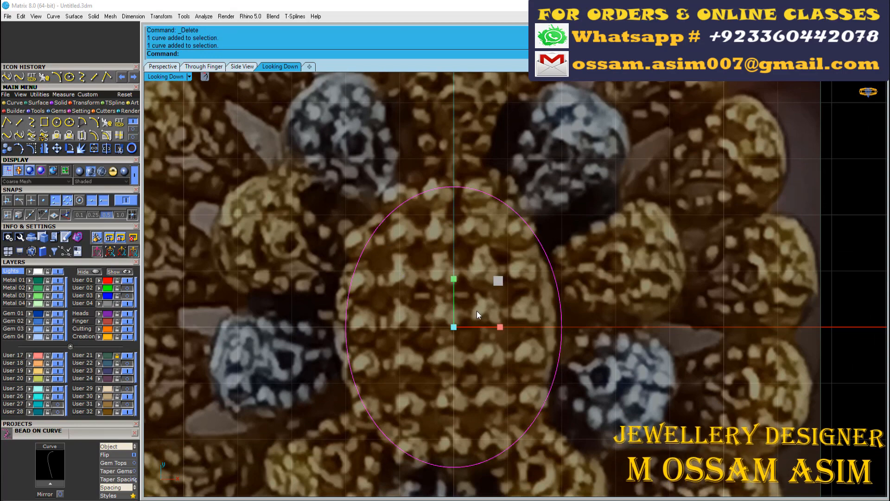
Step: Draw a shallow arc spanning the centre ellipse's width in the Through Finger view, using start, end and direction
scroll(467, 293, "down", 3)
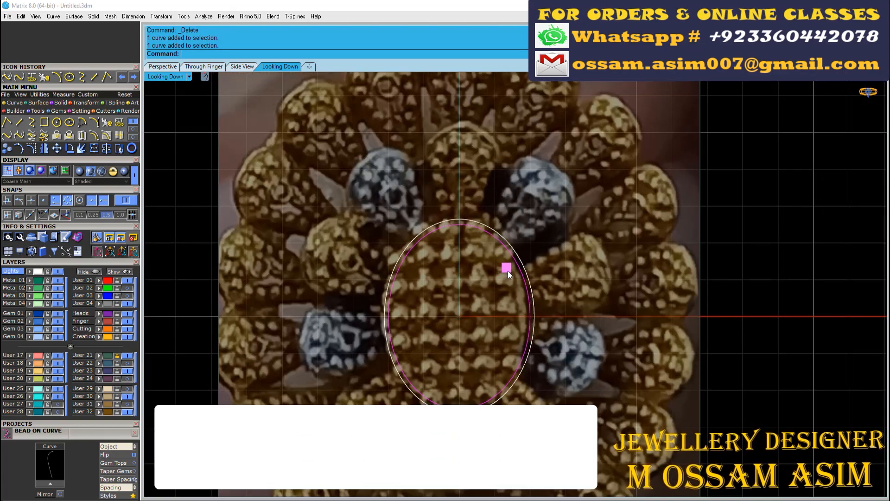
scroll(508, 271, "up", 4)
left_click(96, 125)
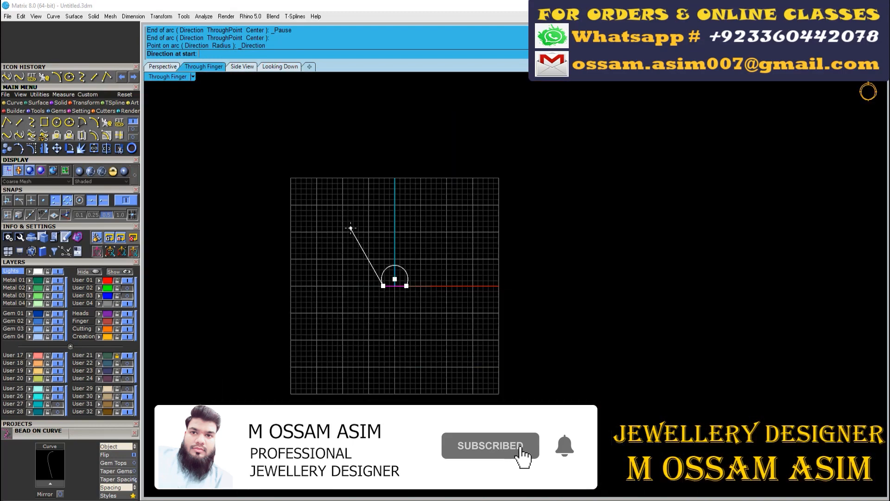
scroll(398, 270, "up", 5)
left_click(398, 270)
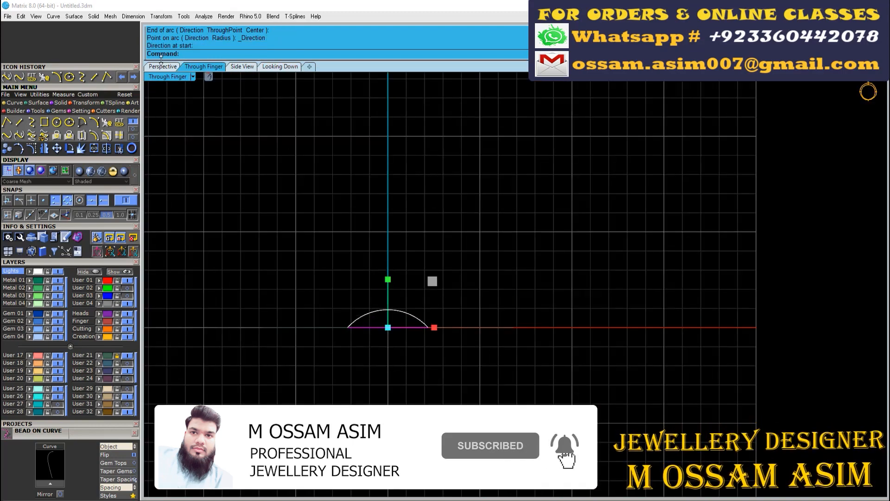
Step: Show the arc and ellipse in the perspective view and hide the User 21 reference photo layer
left_click(163, 66)
left_click(90, 171)
scroll(375, 290, "up", 15)
right_click_drag(501, 288, 312, 151)
left_click(127, 356)
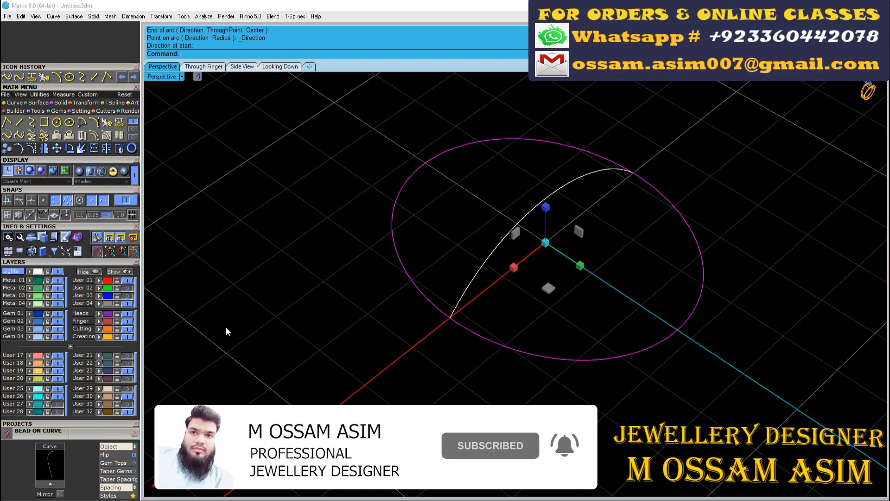
Step: Try to split the centre ellipse at an end of its long axis
scroll(478, 159, "up", 2)
left_click(457, 139)
left_click(107, 149)
left_click(413, 161)
right_click(473, 182)
Step: Split the centre ellipse into two halves at both ends of its long axis
left_click(457, 140)
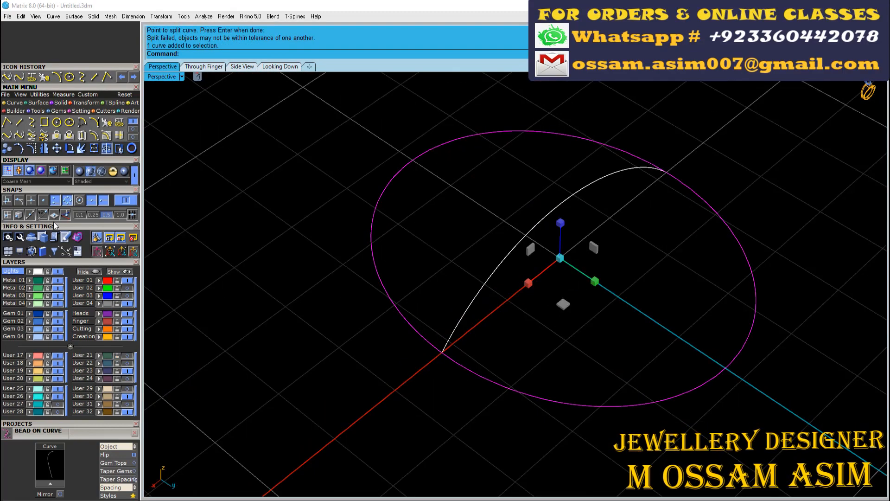
left_click(55, 200)
left_click(106, 148)
left_click(412, 160)
left_click(727, 368)
right_click(719, 368)
scroll(614, 352, "down", 2)
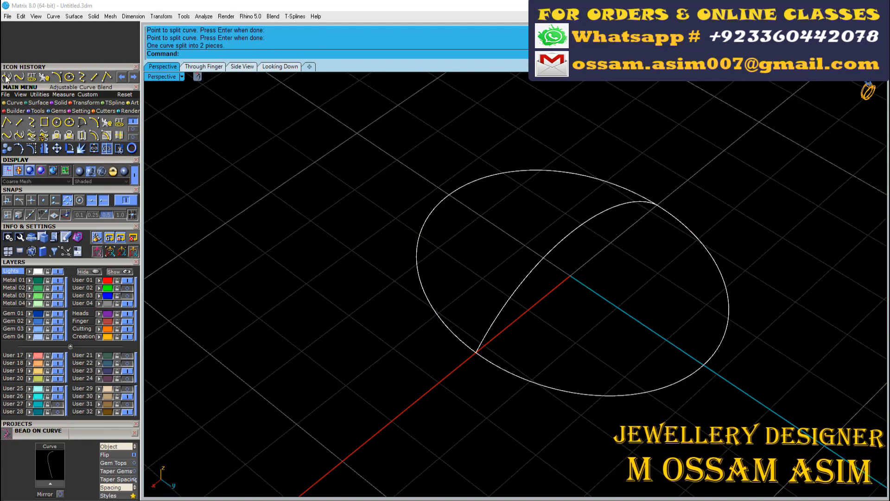
Step: Sweep the arc along the two ellipse halves as rails, with point cross sections at both ends, to form the dome
left_click(38, 103)
left_click(35, 123)
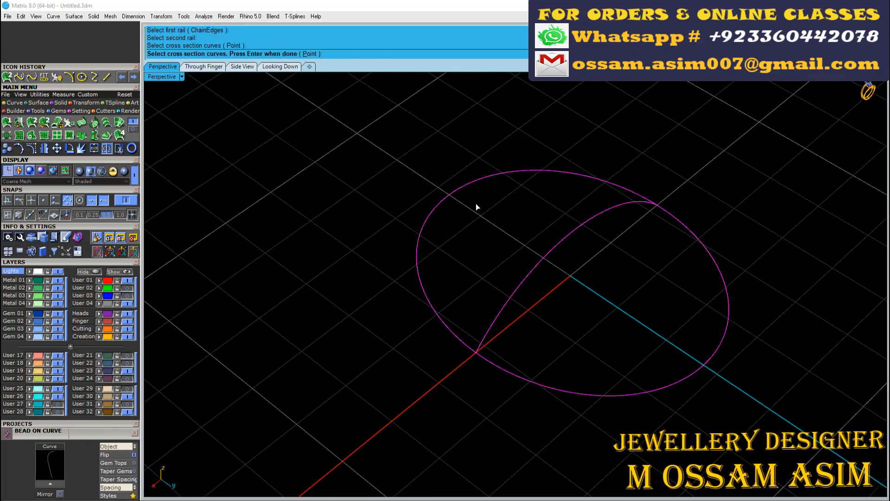
key("Escape")
right_click(477, 204)
left_click(507, 172)
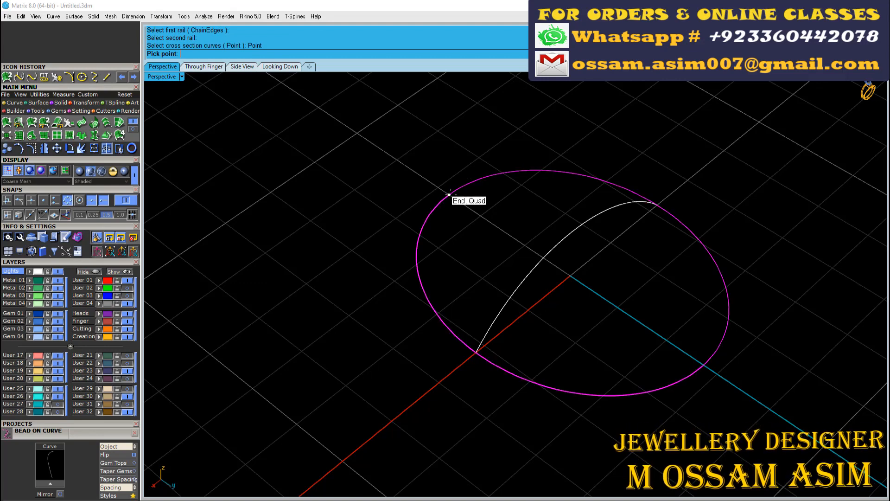
scroll(449, 194, "up", 3)
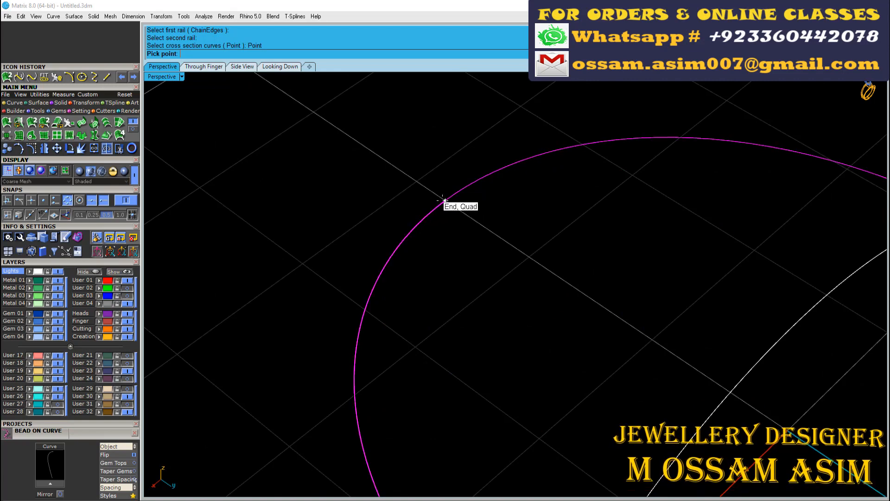
left_click(444, 200)
scroll(436, 184, "down", 5)
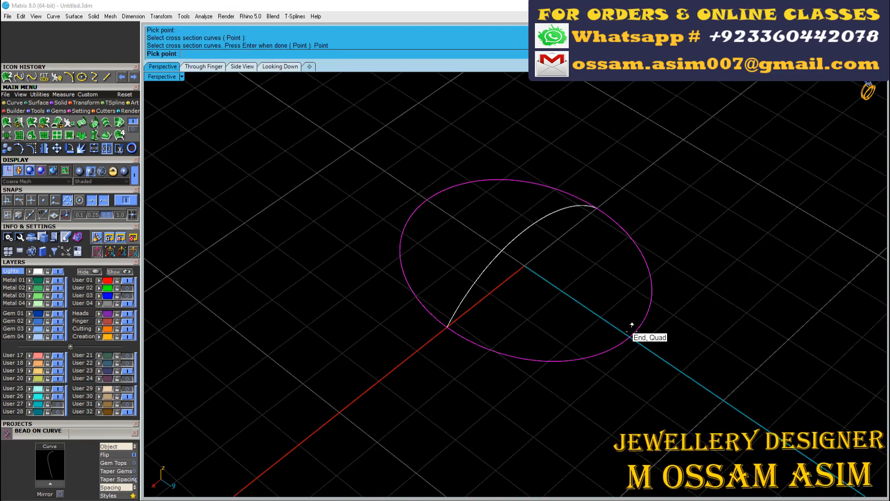
left_click(632, 324)
key("Return")
Step: Put the dome surface on the Finger layer, hide that layer and look at the remaining curves from above
right_click_drag(521, 252, 358, 319)
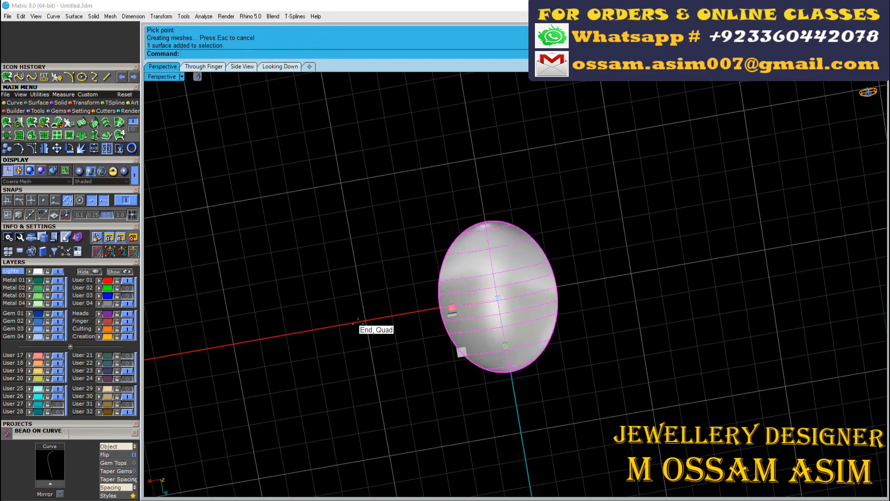
left_click(358, 323)
left_click(283, 67)
scroll(298, 177, "down", 8)
left_click(320, 248)
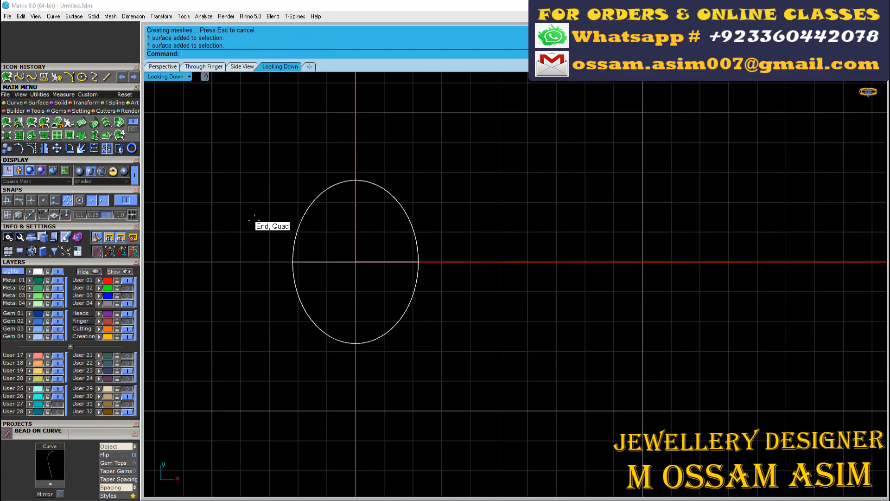
Step: Examine the dome's ellipse halves and cross-section arc from several angles in the perspective view
scroll(325, 186, "up", 3)
left_click(162, 66)
left_click(436, 260)
scroll(385, 257, "up", 4)
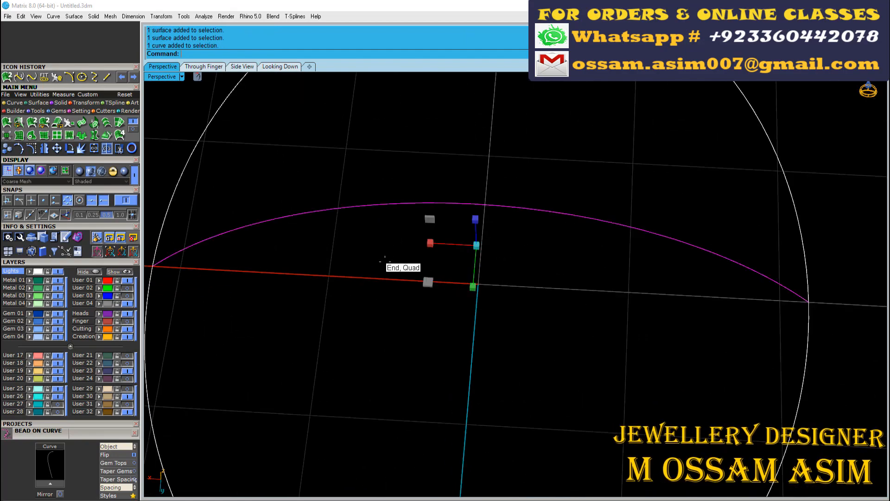
left_click(385, 257)
scroll(390, 226, "down", 2)
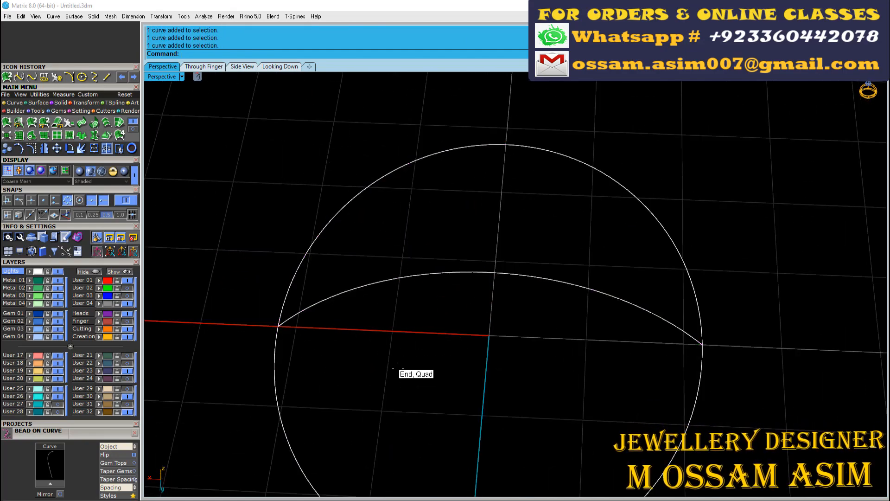
scroll(396, 366, "down", 8)
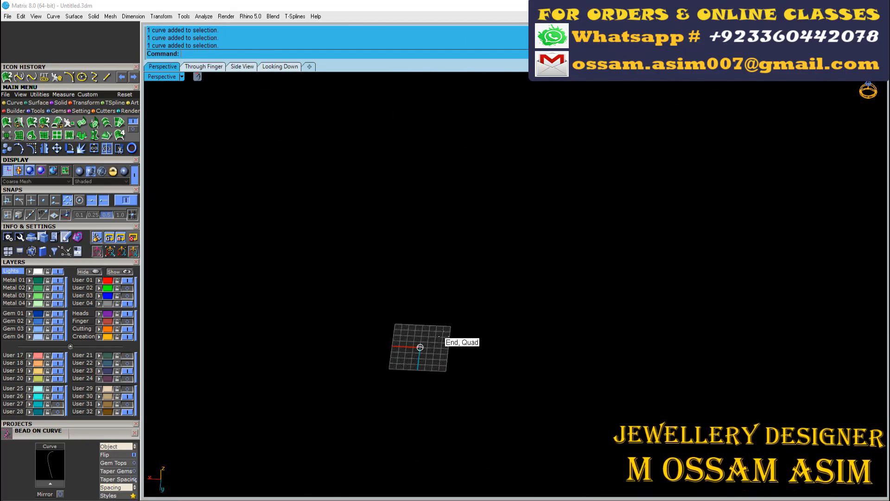
scroll(443, 334, "up", 6)
left_click_drag(463, 436, 396, 364)
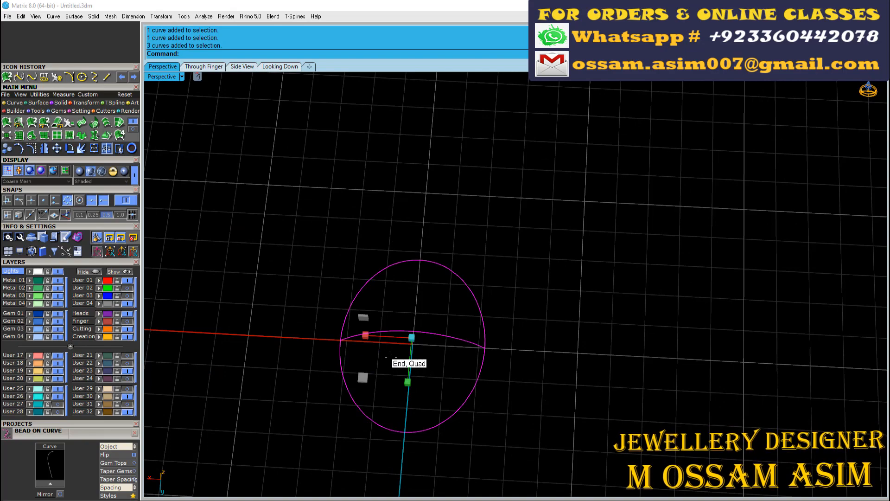
scroll(394, 360, "down", 6)
key("Escape")
scroll(388, 388, "up", 8)
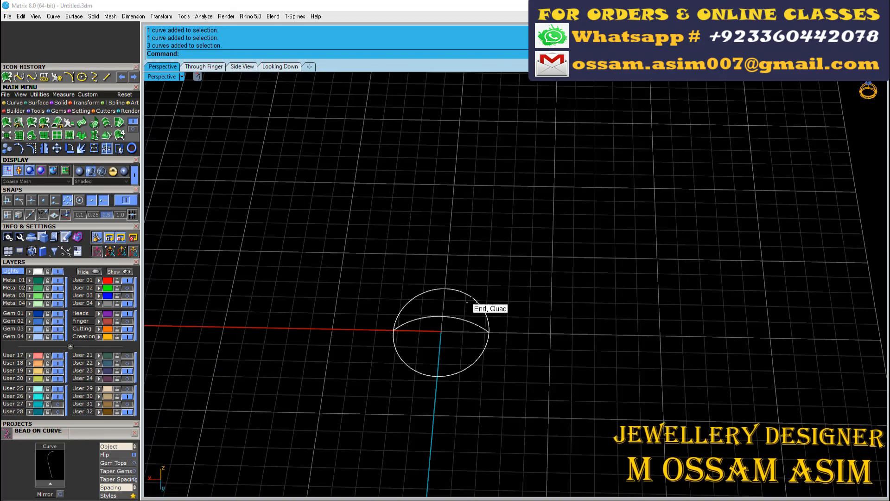
right_click_drag(468, 301, 494, 363)
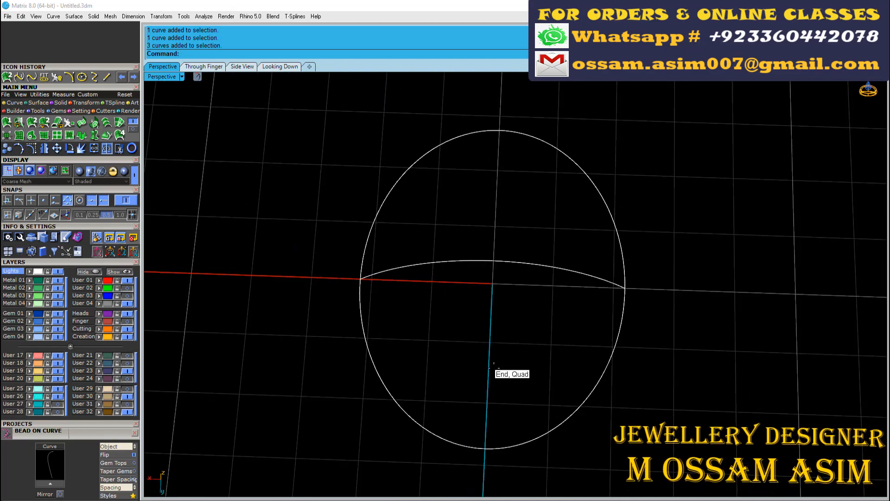
scroll(486, 328, "down", 2)
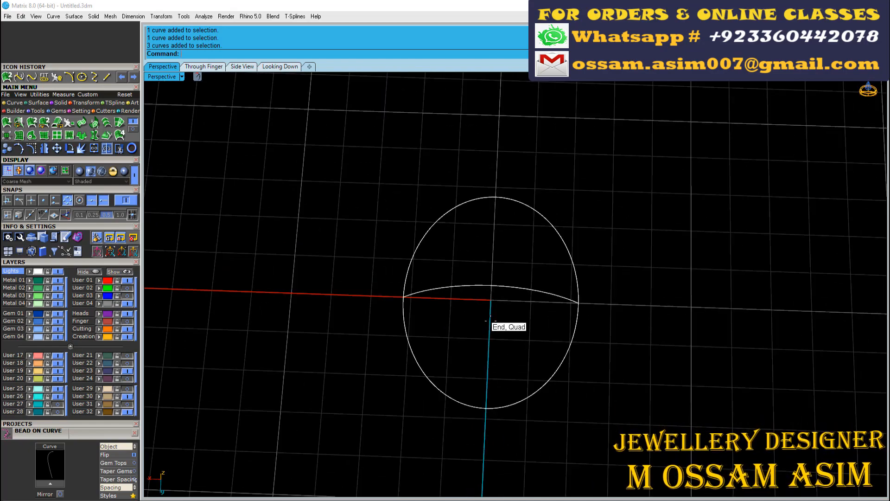
scroll(462, 359, "up", 2)
scroll(599, 374, "down", 2)
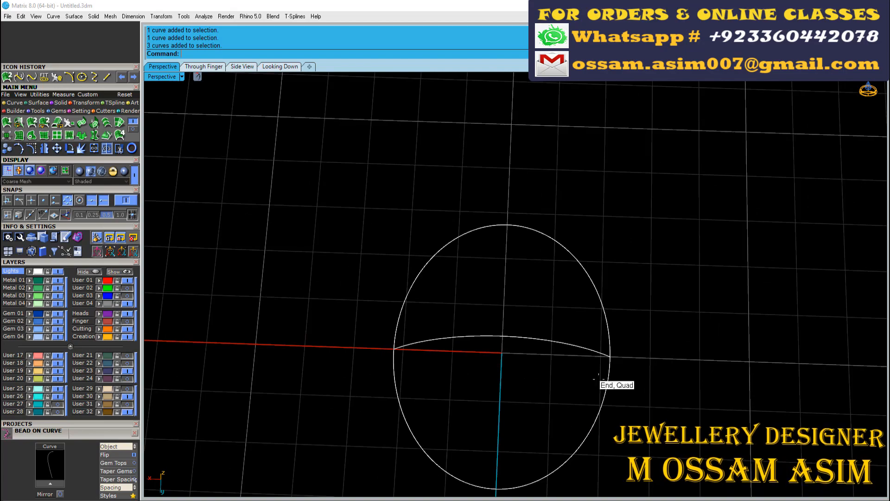
left_click(395, 328)
right_click_drag(363, 310, 367, 327)
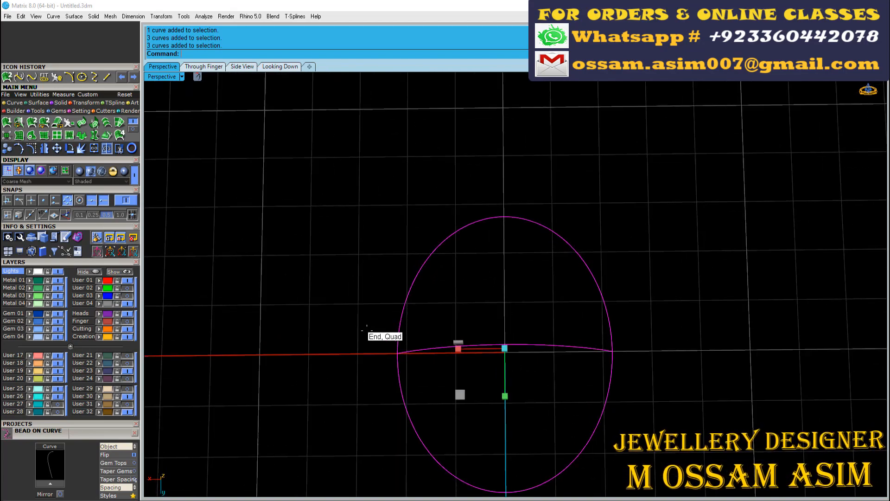
scroll(359, 310, "up", 2)
key("Escape")
scroll(420, 295, "down", 3)
scroll(404, 261, "up", 3)
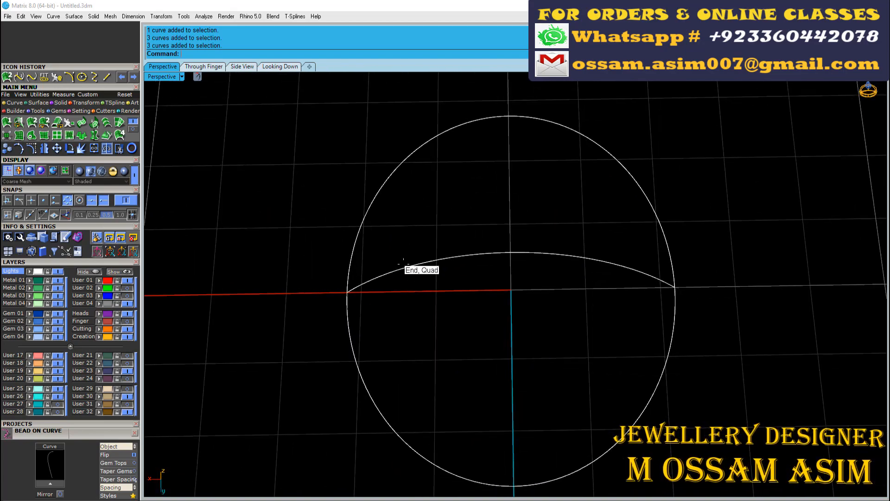
scroll(403, 263, "up", 2)
Step: Check the dome surface, hide its Finger layer and return to the top view of the reference photo
mouse_move(387, 283)
right_mouse_down()
mouse_move(133, 286)
mouse_move(141, 292)
mouse_move(130, 300)
mouse_move(457, 298)
mouse_move(129, 316)
right_mouse_up()
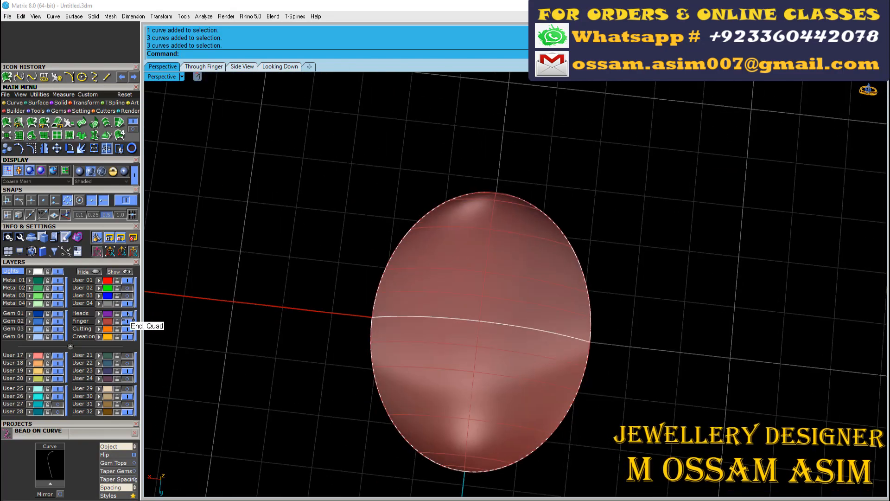
left_click(127, 321)
left_click(271, 65)
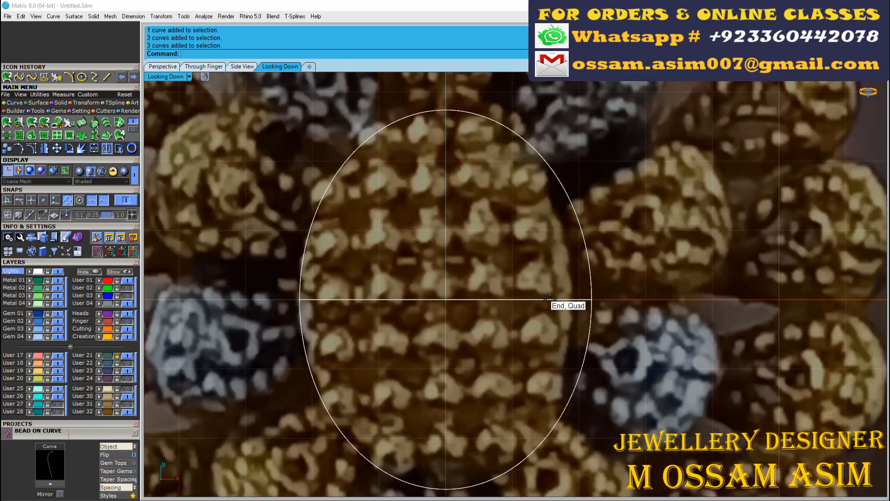
scroll(436, 278, "down", 2)
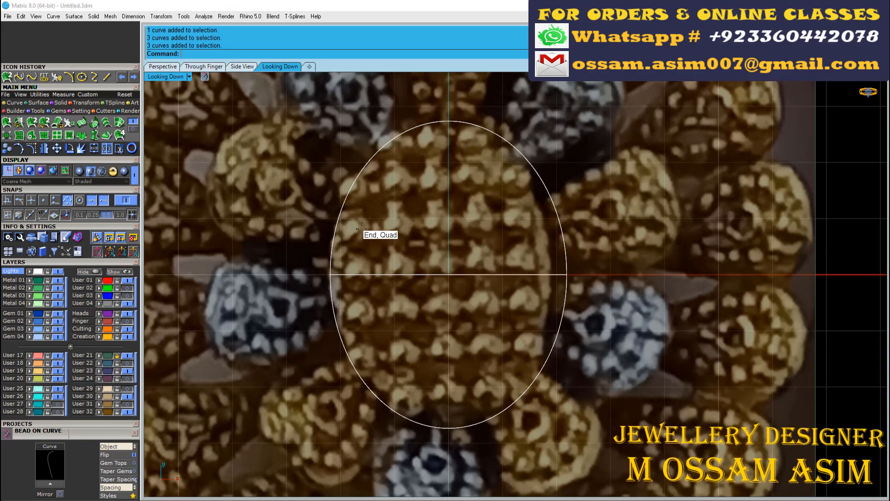
scroll(438, 222, "up", 2)
scroll(378, 278, "down", 4)
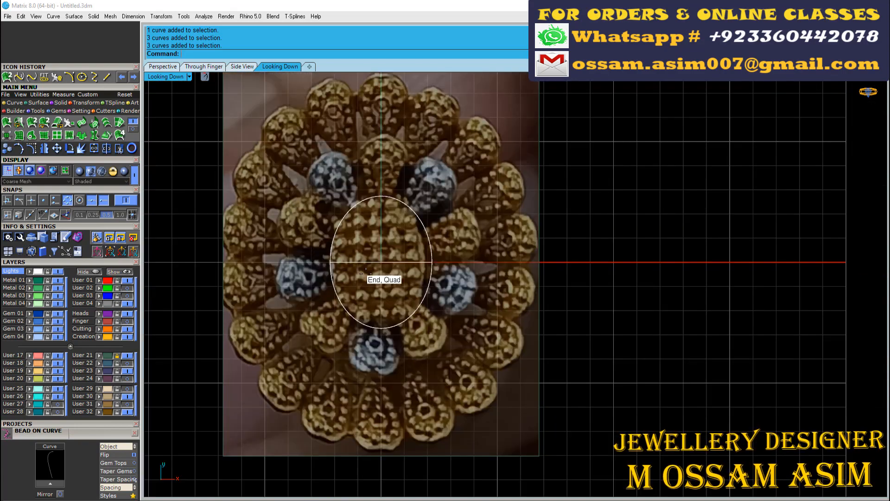
Step: Group the dome's ellipse halves and arc, and hide the grouped curves
scroll(241, 313, "up", 3)
key("ctrl+g")
scroll(333, 276, "up", 3)
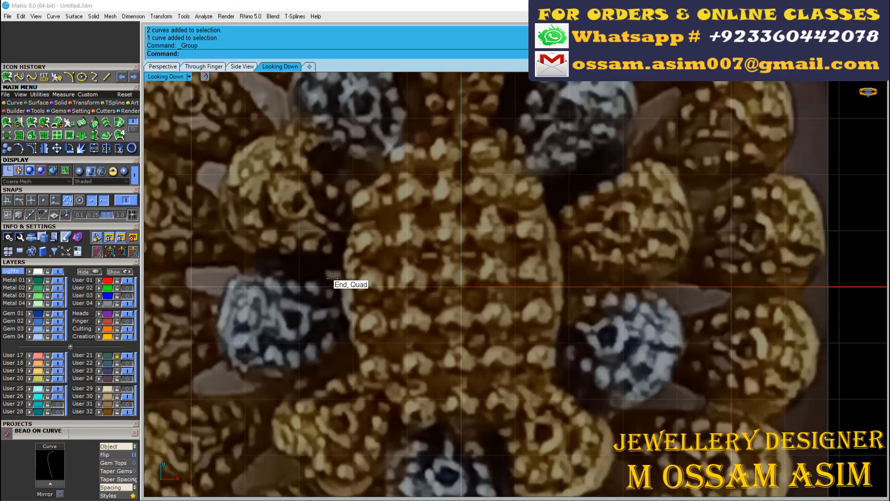
Step: Draw vertical and horizontal construction lines across the dome area, both centred on the origin at 0
scroll(524, 330, "down", 7)
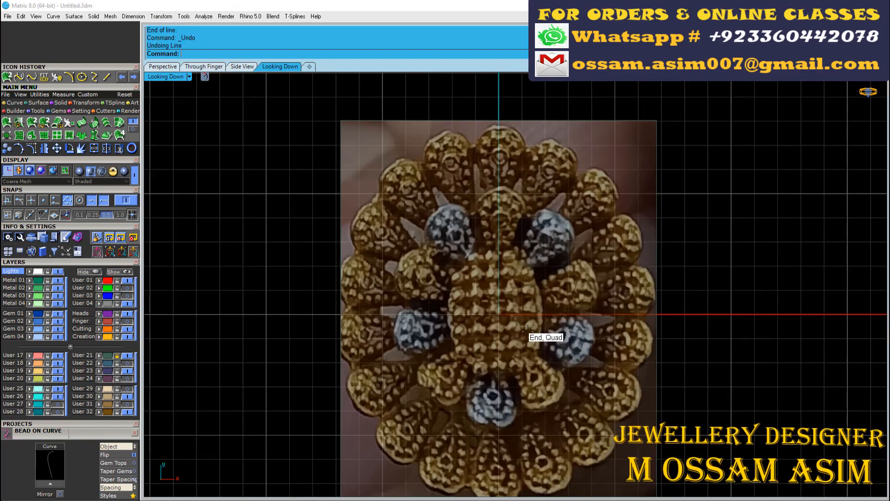
scroll(501, 298, "up", 4)
right_click(107, 77)
scroll(399, 195, "up", 5)
type("0")
key("Return")
scroll(447, 226, "down", 4)
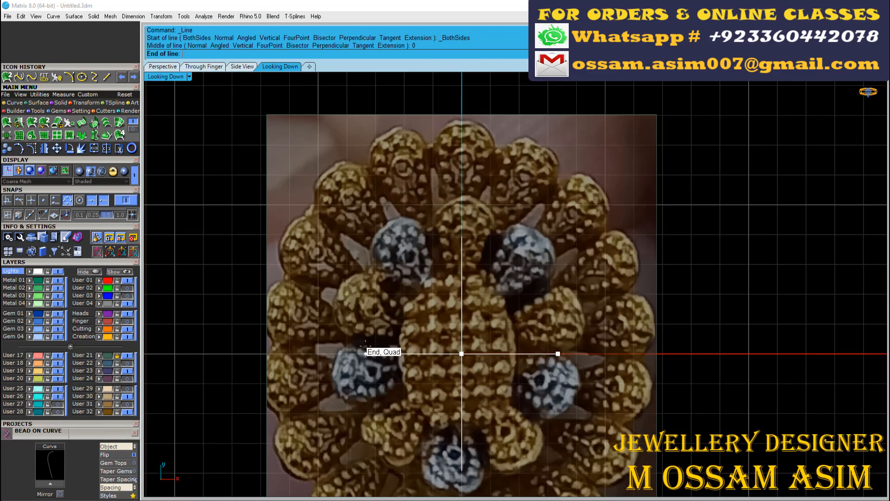
left_click(207, 374)
scroll(439, 327, "down", 2)
Step: Array the horizontal construction line along the vertical line as the path curve
right_click_drag(438, 327, 503, 327)
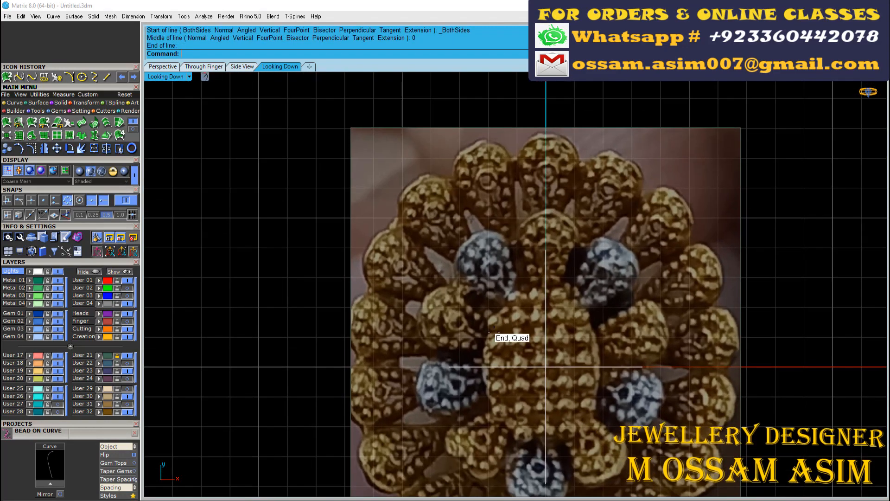
right_click(79, 103)
left_click(7, 123)
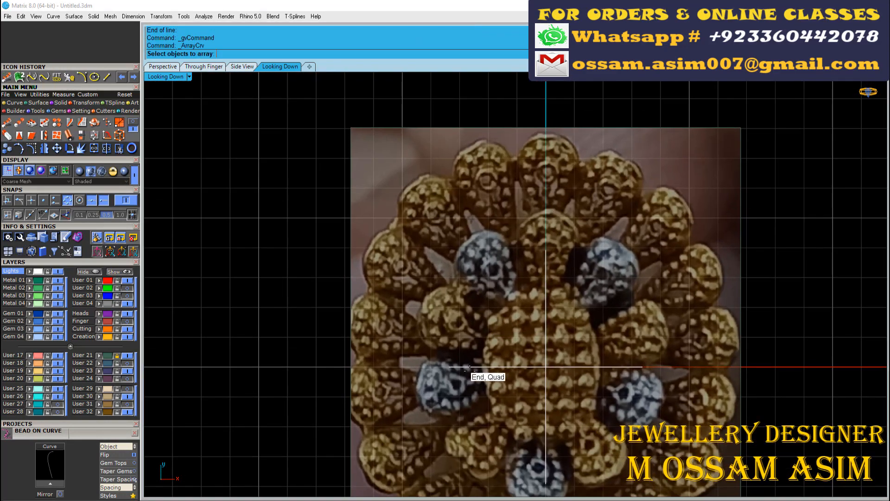
key("Return")
left_click(546, 262)
left_click(569, 316)
scroll(566, 189, "up", 2)
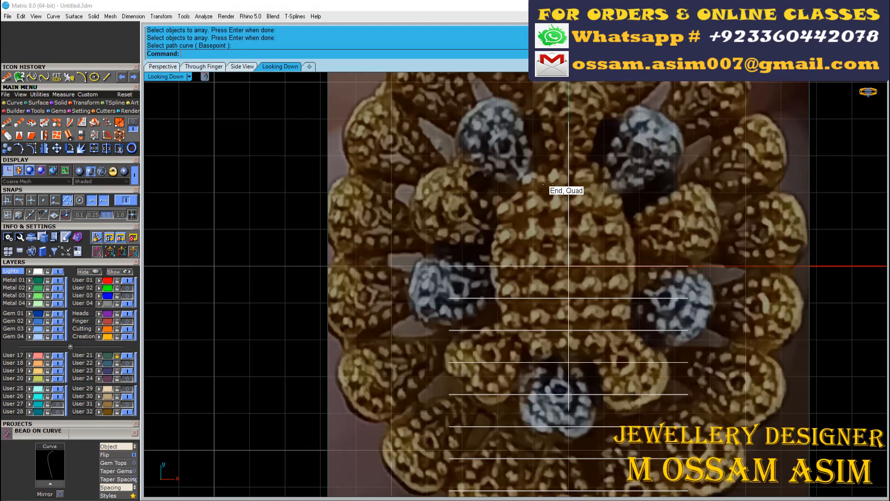
Step: Delete the three lowest lines of the horizontal array
scroll(494, 387, "down", 3)
left_click_drag(494, 391, 499, 353)
right_click_drag(508, 343, 511, 387)
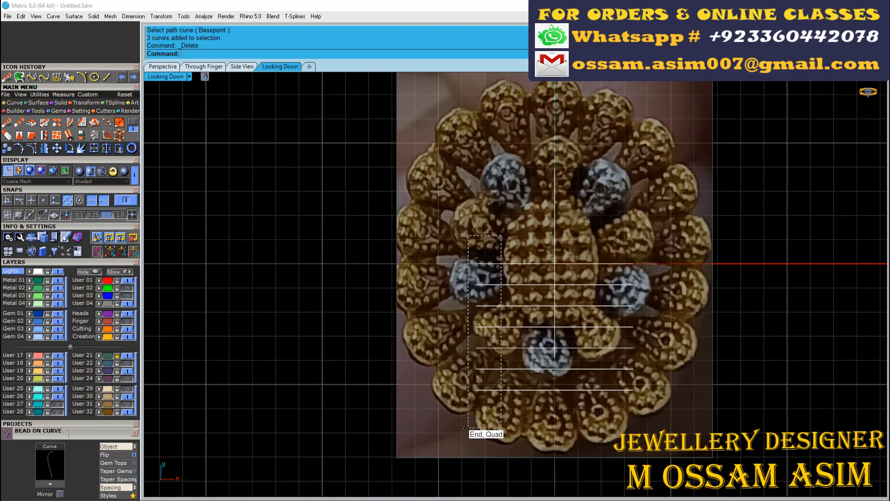
Step: Move the seven remaining horizontal lines from the middle line's centre to the origin at 0 and put them on a green layer
left_click_drag(464, 427, 467, 427)
scroll(536, 341, "up", 2)
left_click(575, 314)
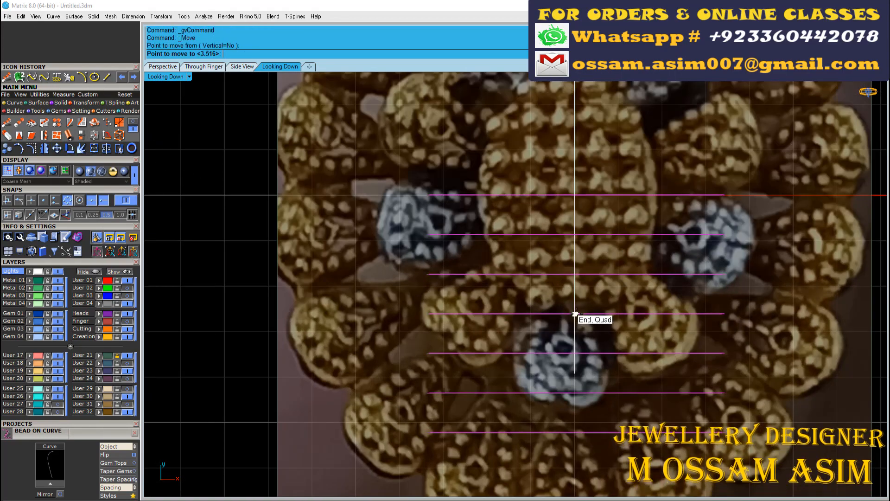
type("0")
key("Return")
scroll(575, 308, "down", 2)
key("Escape")
scroll(555, 250, "up", 2)
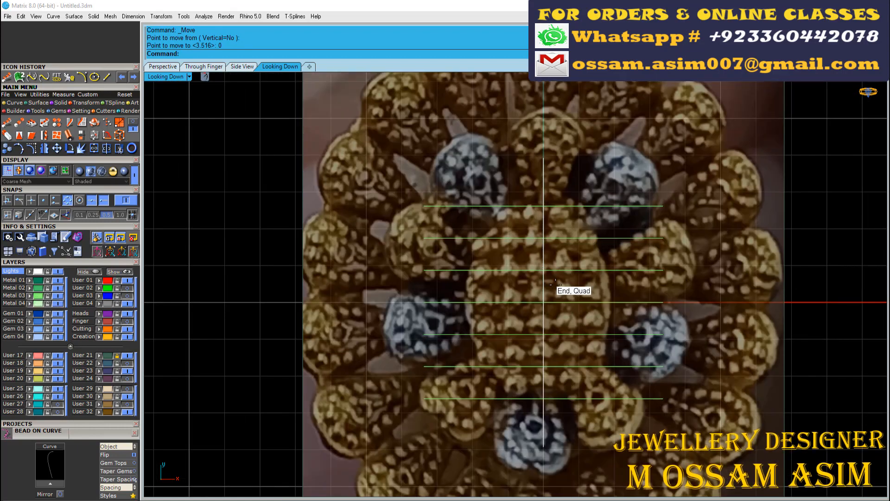
Step: Array the vertical construction line along a horizontal line as five lines and move the set from its middle line to the dome's centre
left_click(466, 218)
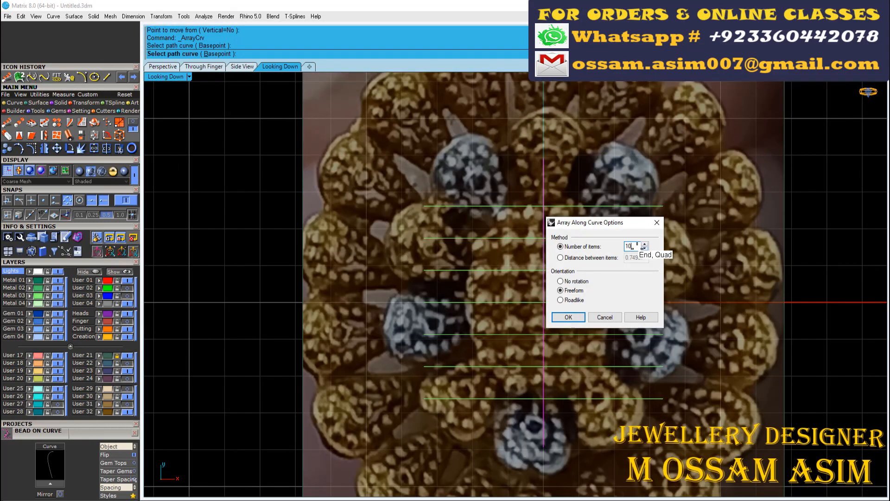
key("Return")
scroll(628, 248, "down", 2)
scroll(563, 195, "up", 2)
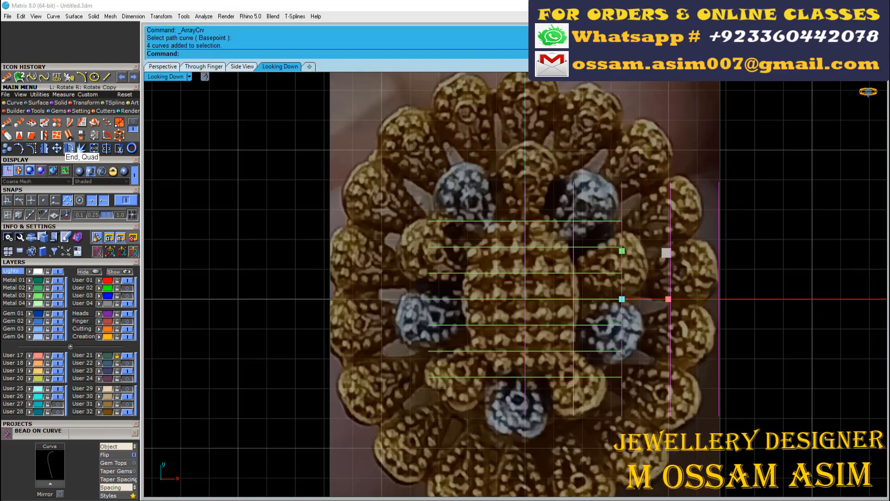
left_click(621, 299)
left_click(545, 299)
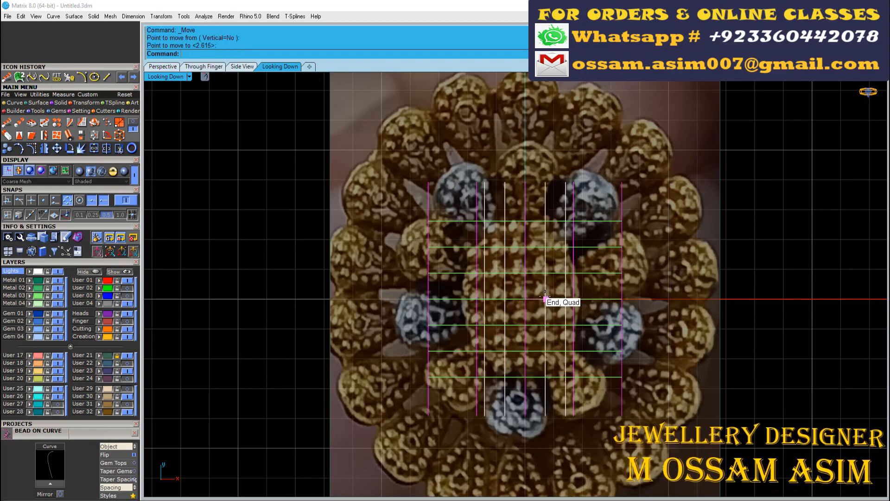
Step: Scale the five vertical lines closer together, and group them and the seven horizontal lines as two separate groups
left_click_drag(547, 296, 547, 297)
key("ctrl+g")
left_click_drag(467, 204, 439, 403)
key("ctrl+g")
Step: Scale the horizontal line group vertically to tighten its row spacing, and show the dome surface's layer
scroll(498, 307, "up", 6)
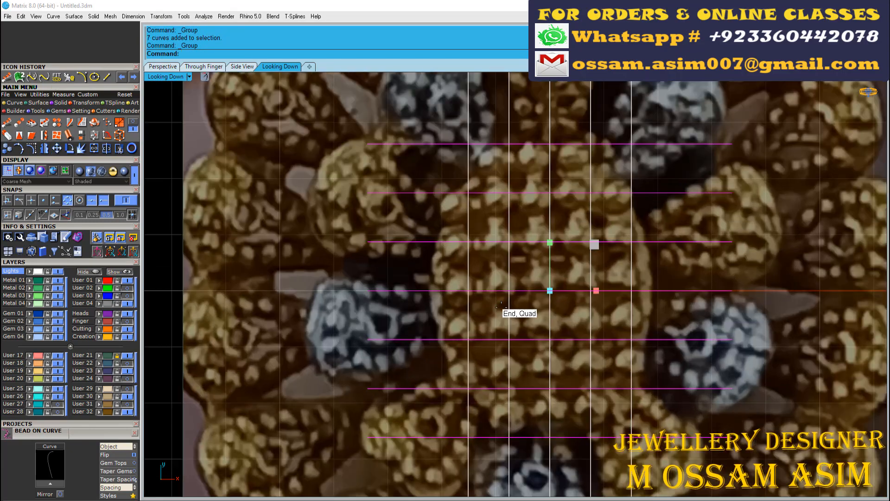
left_click_drag(550, 242, 548, 254)
left_click(127, 321)
scroll(348, 258, "down", 4)
scroll(410, 218, "up", 6)
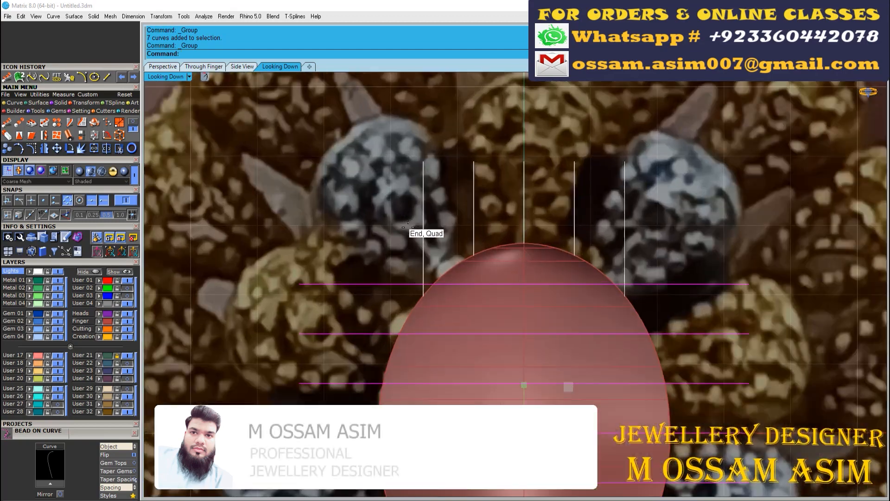
Step: Examine how both groups of guide lines lie across the dome surface
scroll(371, 241, "down", 4)
left_click_drag(402, 200, 363, 221, "shift")
scroll(376, 236, "down", 3)
scroll(437, 318, "up", 3)
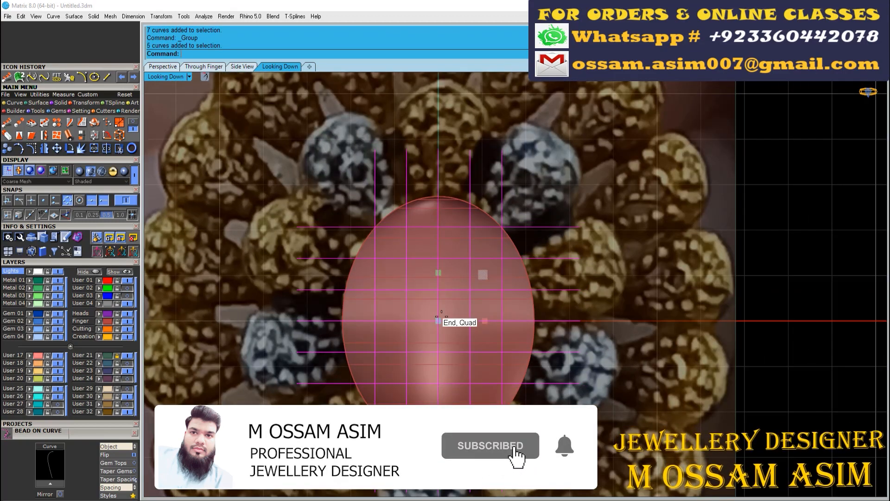
scroll(438, 320, "up", 5)
scroll(330, 384, "down", 2)
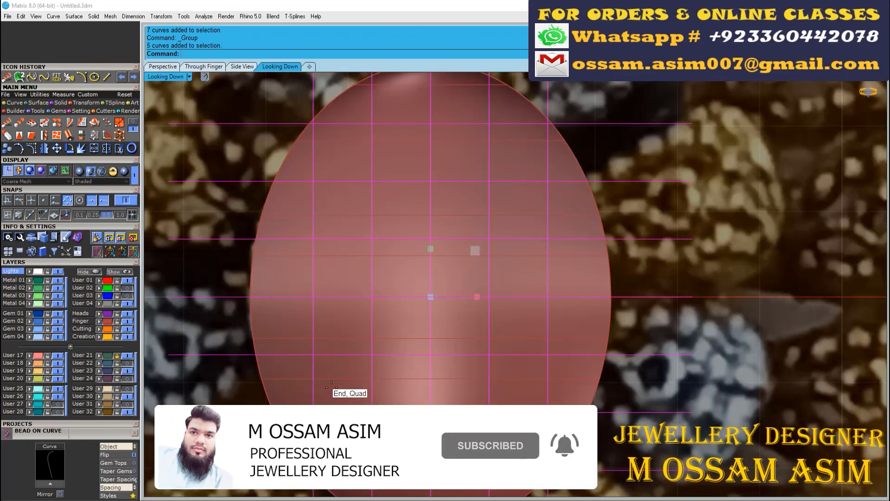
scroll(325, 373, "up", 2)
right_click_drag(325, 376, 322, 376)
scroll(322, 375, "down", 2)
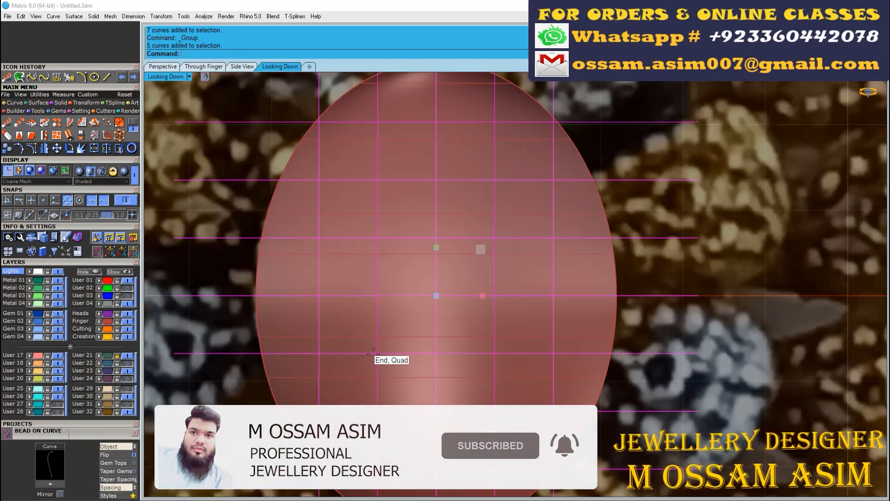
scroll(423, 292, "down", 2)
scroll(376, 279, "up", 2)
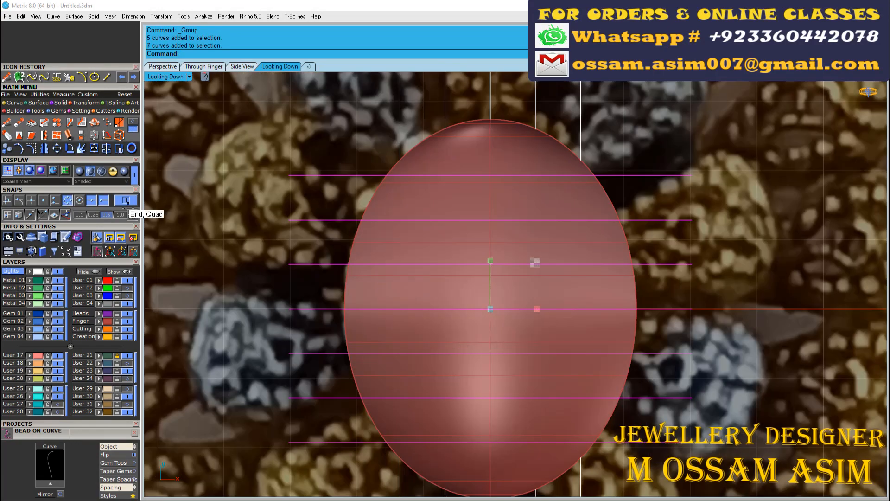
Step: Scale the vertical line group sideways to widen its spacing to the bead columns in the photo
scroll(306, 193, "down", 2)
scroll(360, 155, "up", 2)
left_click(481, 343)
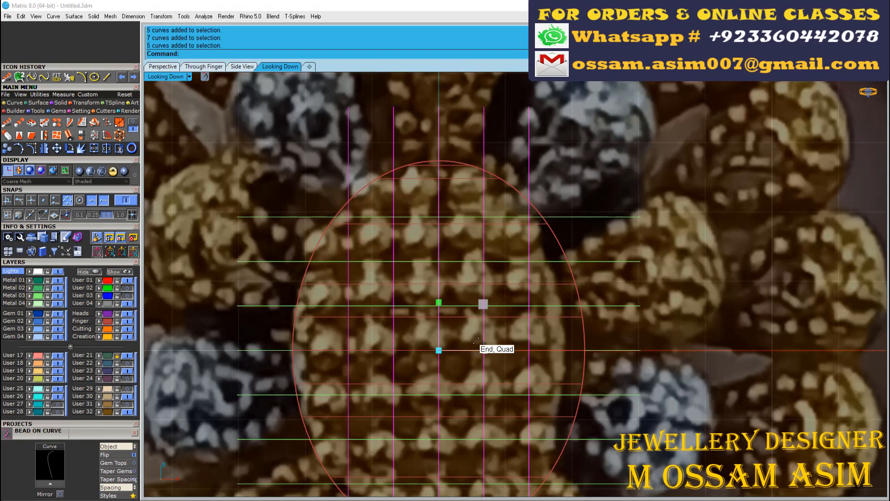
left_click_drag(489, 346, 485, 353)
scroll(408, 241, "down", 2)
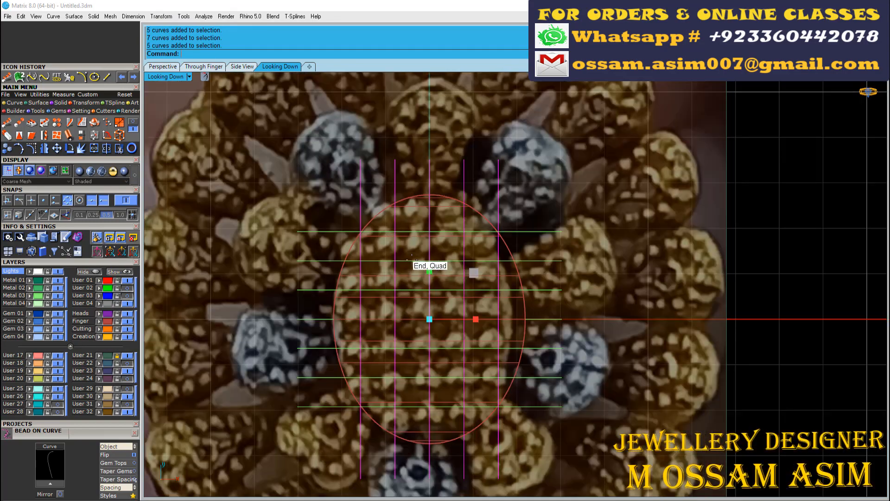
Step: Scale the horizontal line group slightly narrower and widen its row spacing to match the bead rows in the photo
scroll(420, 292, "up", 1)
left_click(363, 178)
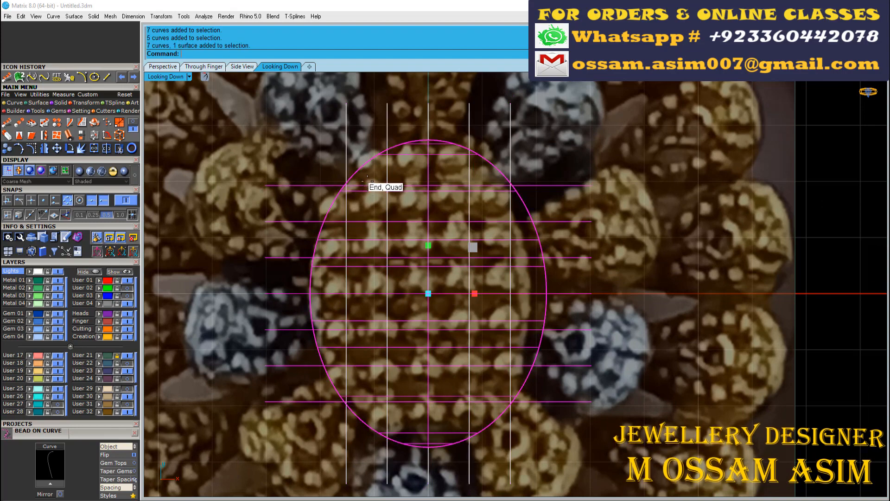
left_click_drag(433, 293, 426, 295)
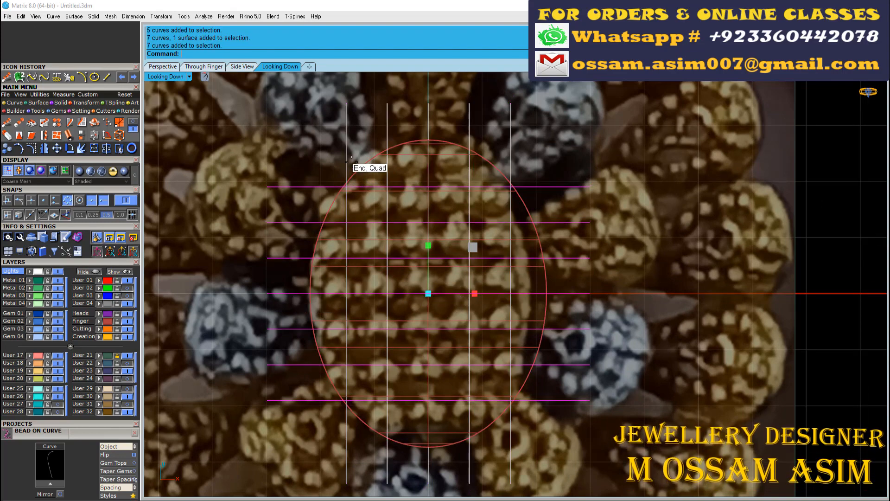
right_click_drag(414, 258, 434, 252)
left_click_drag(448, 239, 447, 229)
scroll(379, 266, "up", 4)
key("Escape")
right_click_drag(375, 324, 386, 339)
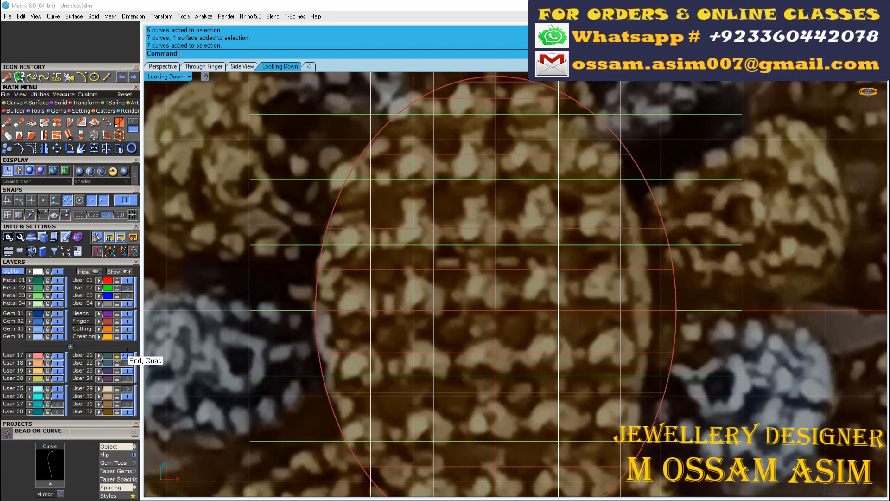
Step: Check the guide grid against the dome outline by hiding and showing the reference photo and dome layers
left_click(127, 355)
right_click_drag(207, 351, 225, 346)
left_click(127, 321)
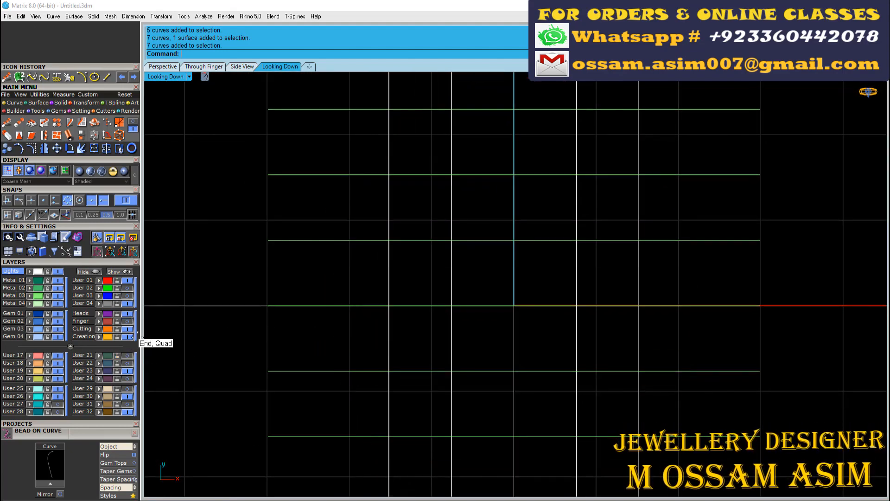
left_click(124, 321)
left_click(124, 320)
scroll(390, 218, "down", 4)
right_click_drag(390, 217, 316, 257)
left_click(123, 321)
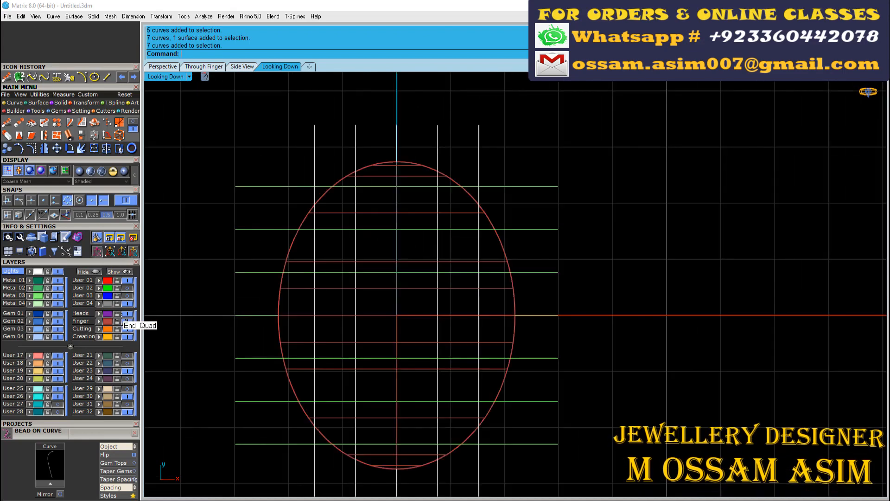
scroll(327, 194, "up", 2)
left_click(128, 356)
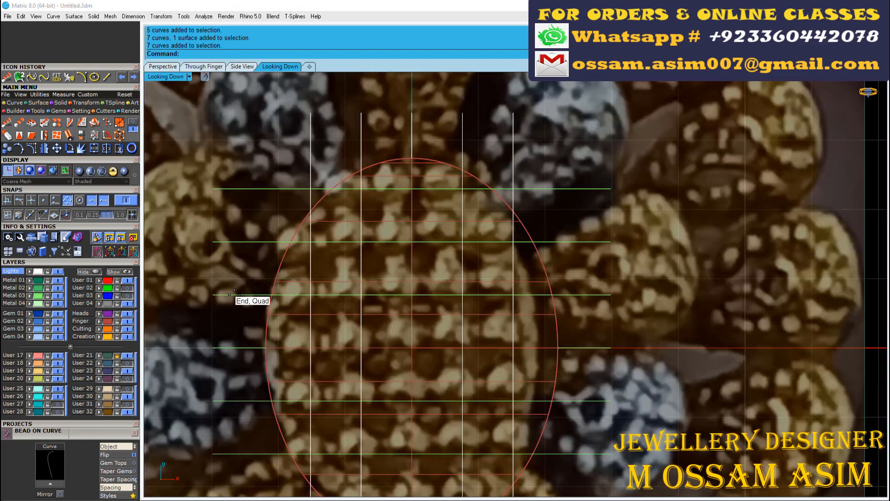
Step: Project all twelve guide lines onto the dome surface in the perspective view
scroll(294, 270, "down", 8)
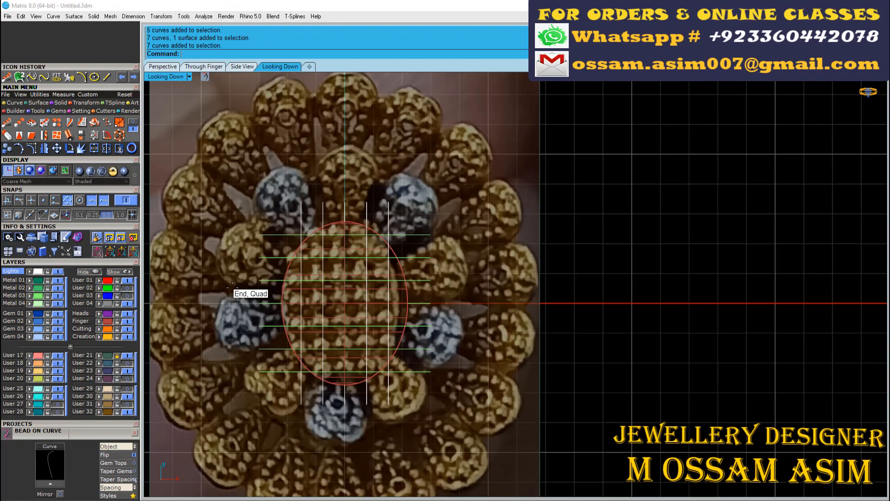
scroll(235, 206, "up", 2)
right_click_drag(267, 250, 332, 162)
scroll(332, 163, "up", 4)
key("ctrl+Tab")
right_click_drag(432, 275, 392, 202)
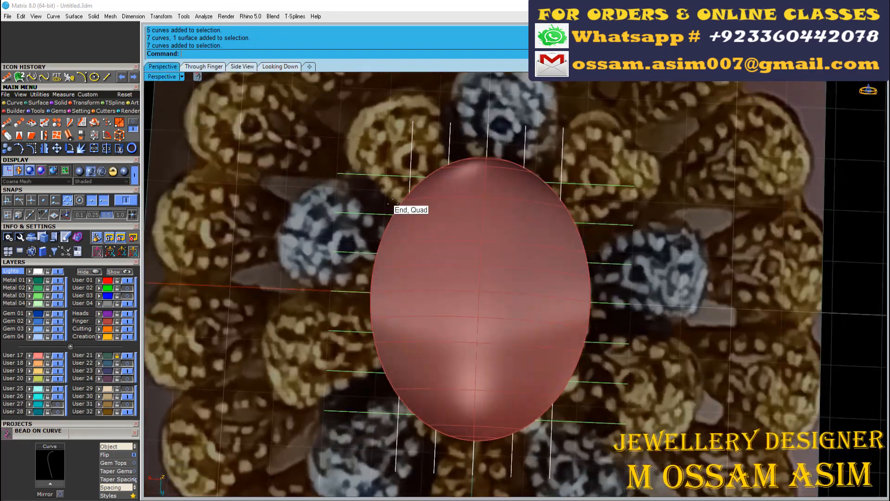
scroll(395, 181, "up", 7)
left_click(411, 173)
right_click_drag(411, 173, 408, 75, "shift")
scroll(413, 243, "down", 2)
scroll(413, 244, "down", 2)
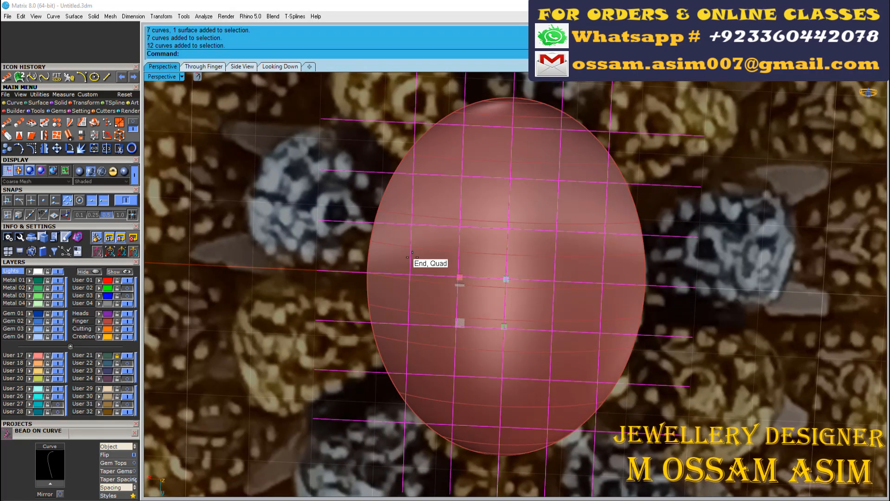
right_click_drag(412, 253, 426, 212)
left_click(14, 103)
left_click(69, 134)
left_click(399, 245)
right_click(400, 245)
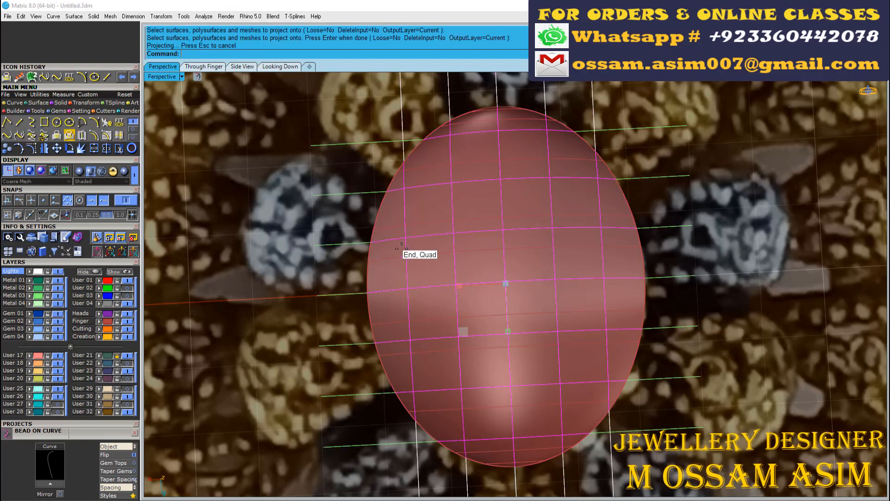
Step: Assign the projected curves to the Lights layer and move the flat original guide lines to the User 32 layer, hiding them
right_click_drag(399, 246, 336, 204)
left_click(29, 271)
right_click_drag(296, 262, 364, 248)
scroll(357, 204, "up", 4)
left_click_drag(447, 164, 392, 215)
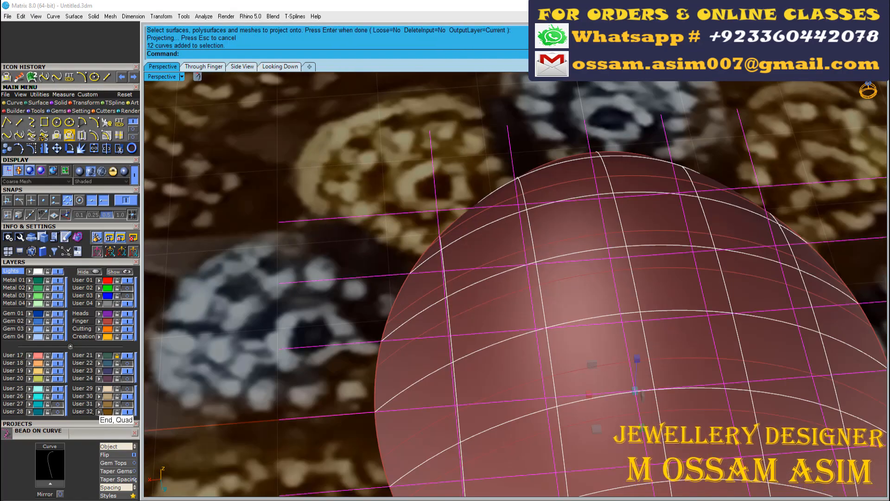
scroll(287, 345, "down", 3)
scroll(296, 215, "up", 2)
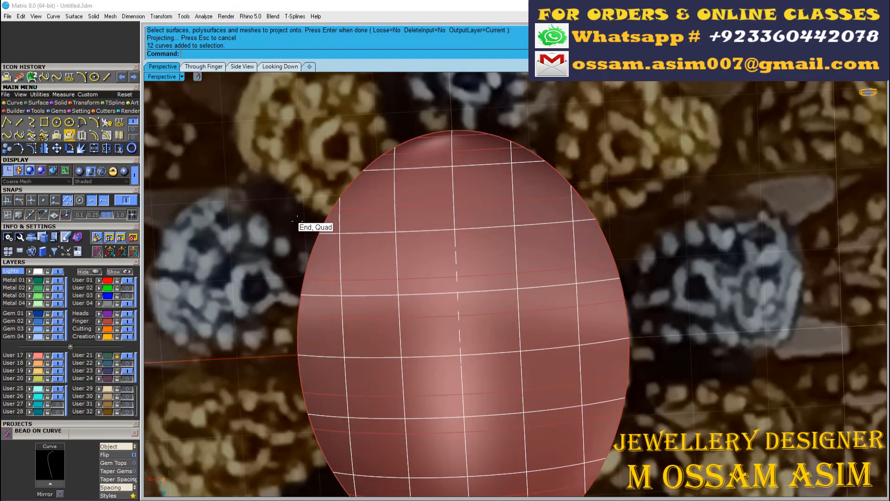
Step: Try to place spheres of diameter 0.55 on guide line crossings in the top view, and undo them
left_click(275, 65)
scroll(494, 264, "up", 5)
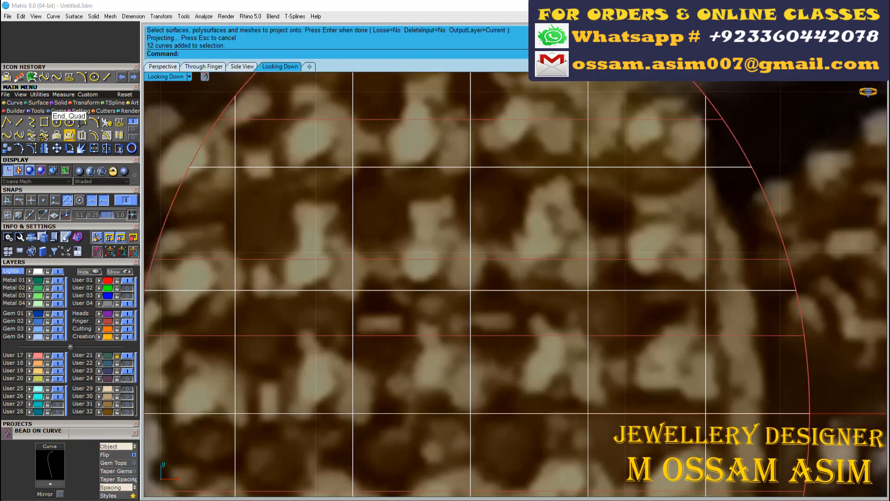
left_click(52, 103)
left_click(32, 135)
left_click(470, 291)
type(".5")
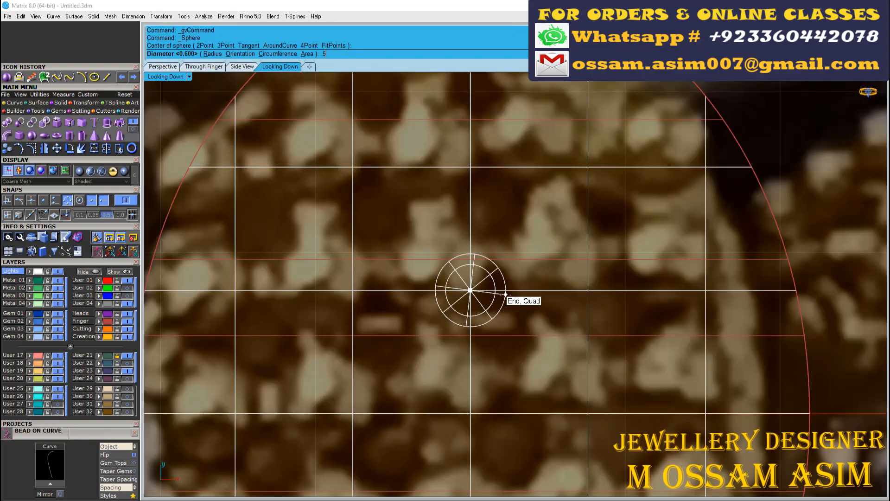
type("5")
key("Return")
scroll(408, 260, "up", 2)
scroll(412, 272, "down", 6)
right_click(413, 274)
left_click(413, 275)
right_click(414, 272)
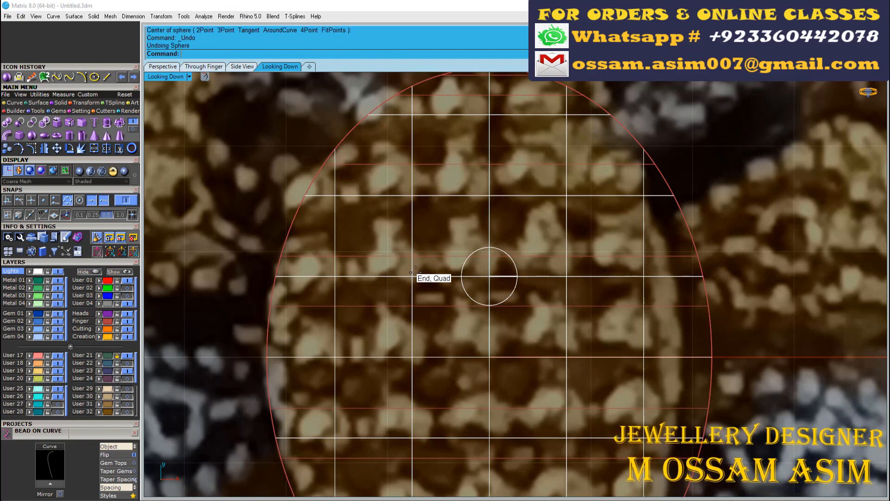
Step: Place three spheres of diameter 0.55 on the projected curve crossings one row above the middle, from the centre column outwards
left_click(156, 66)
right_click(456, 329)
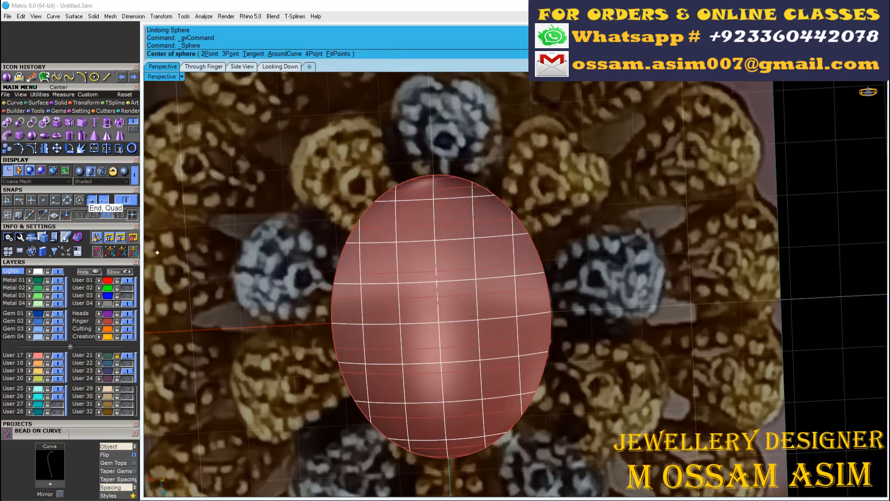
left_click(31, 201)
left_click(437, 282)
right_click(439, 281)
right_click(485, 282)
scroll(424, 311, "up", 6)
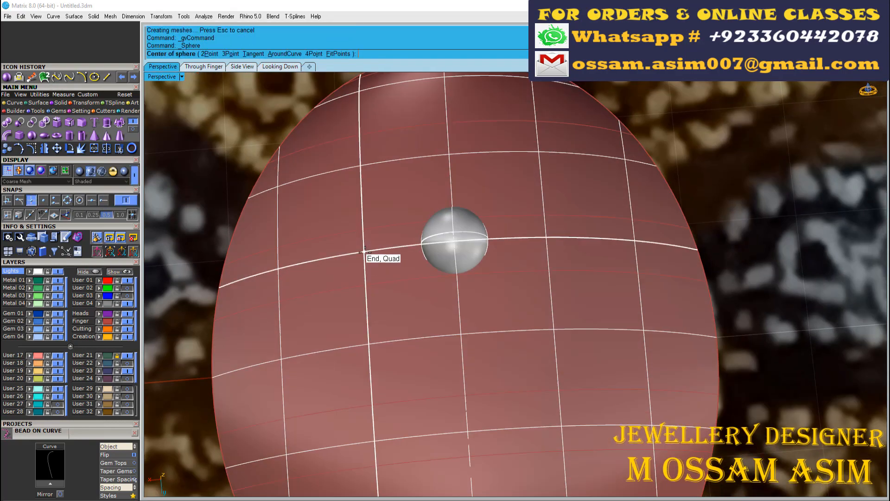
left_click(363, 251)
right_click(361, 251)
right_click(320, 260)
left_click(278, 269)
right_click(279, 269)
scroll(320, 260, "down", 6)
Step: Place three more spheres of diameter 0.55 on the crossings of the dome's middle row
right_click(305, 294)
right_click_drag(305, 294, 284, 299)
left_click(299, 292)
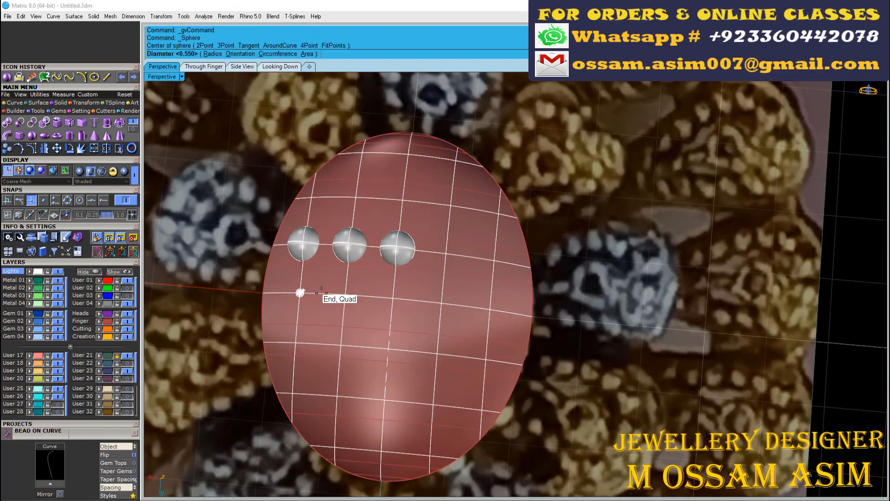
right_click(322, 293)
right_click(342, 295)
left_click(344, 295)
right_click(353, 295)
right_click(391, 297)
left_click(393, 298)
right_click(393, 298)
Step: Add three spheres of diameter 0.55 on the crossings of the second row above the middle
scroll(366, 260, "up", 7)
right_click_drag(366, 253, 315, 212)
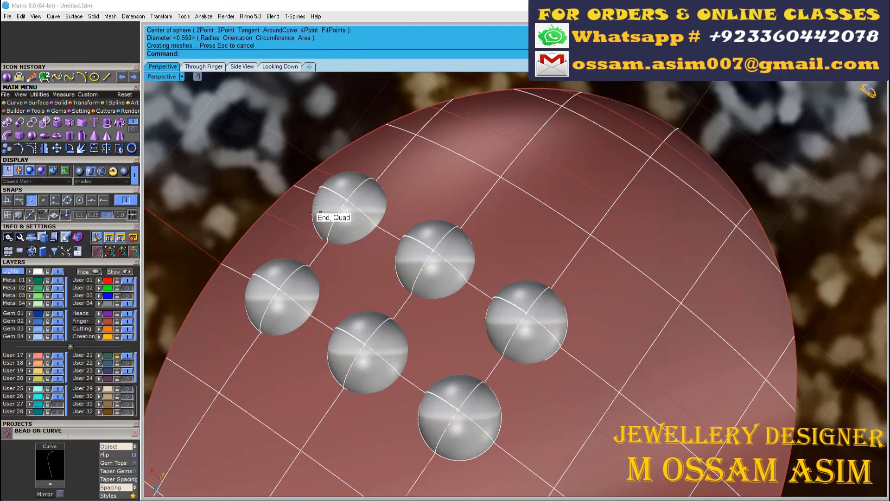
scroll(444, 167, "up", 4)
right_click(425, 137)
left_click(403, 133)
right_click(405, 134)
right_click(447, 162)
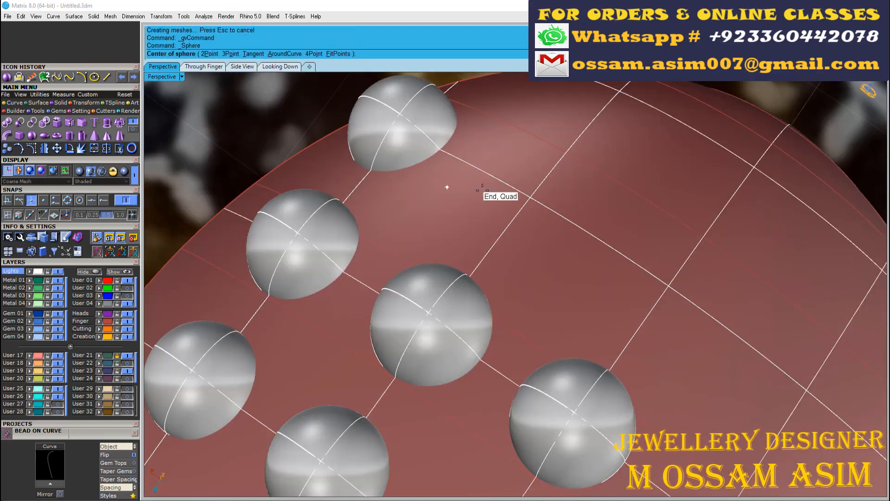
left_click(530, 196)
right_click(530, 196)
scroll(665, 283, "down", 7)
right_click(666, 284)
left_click(667, 284)
right_click(668, 282)
Step: Add two spheres of diameter 0.55 on the outermost row, at the centre column and the column beside it
left_click(704, 232)
right_click(702, 231)
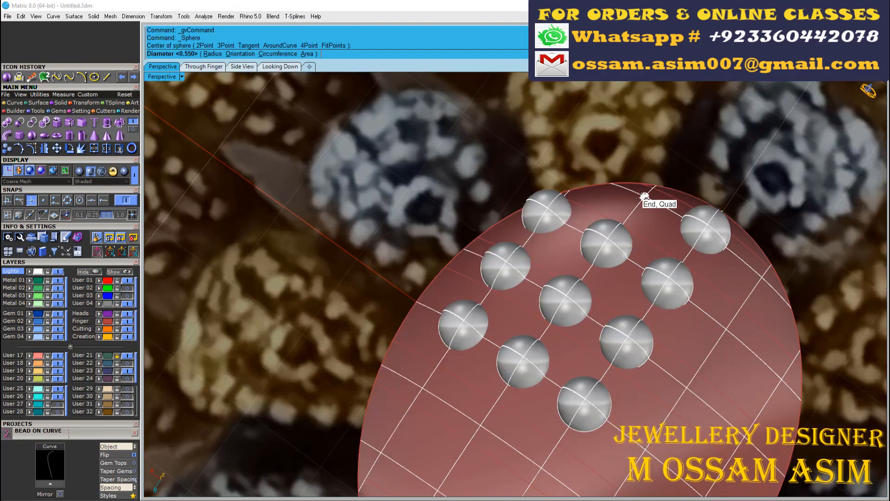
left_click(643, 195)
right_click_drag(580, 231, 494, 216)
Step: Switch to a shaded material display and mirror the spheres from the origin at 0 across the dome's long and short axes
left_click(80, 171)
left_click_drag(453, 159, 572, 360)
scroll(573, 360, "up", 2)
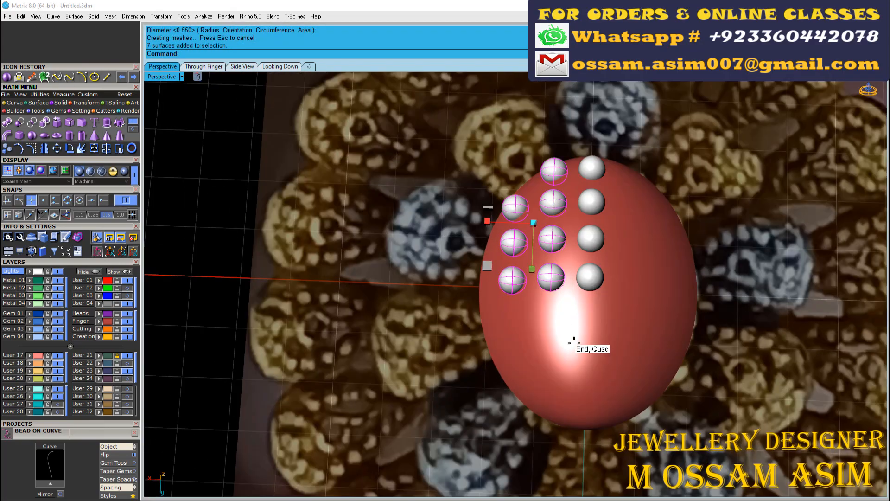
type("0")
scroll(571, 311, "down", 12)
left_click(594, 158)
scroll(672, 318, "up", 5)
scroll(616, 318, "down", 5)
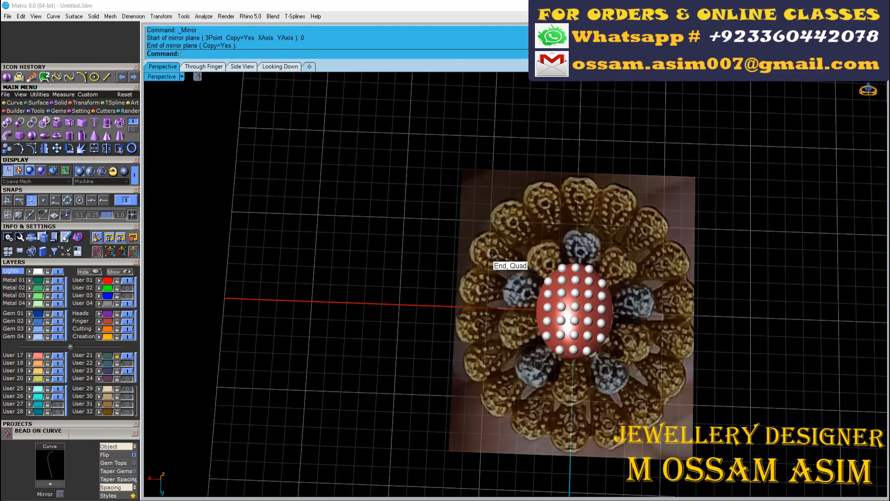
Step: Select all the mirrored spheres without the dome surface and group them
scroll(496, 263, "up", 5)
right_click_drag(529, 281, 426, 194)
scroll(510, 260, "up", 4)
left_click_drag(316, 137, 776, 465)
scroll(663, 421, "up", 5)
left_click(540, 401, "ctrl")
right_click_drag(491, 297, 575, 373)
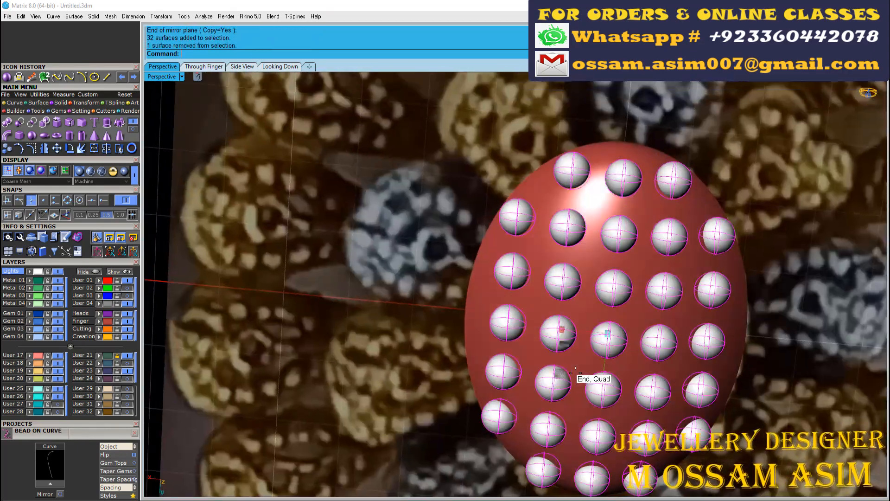
right_click_drag(562, 343, 425, 137)
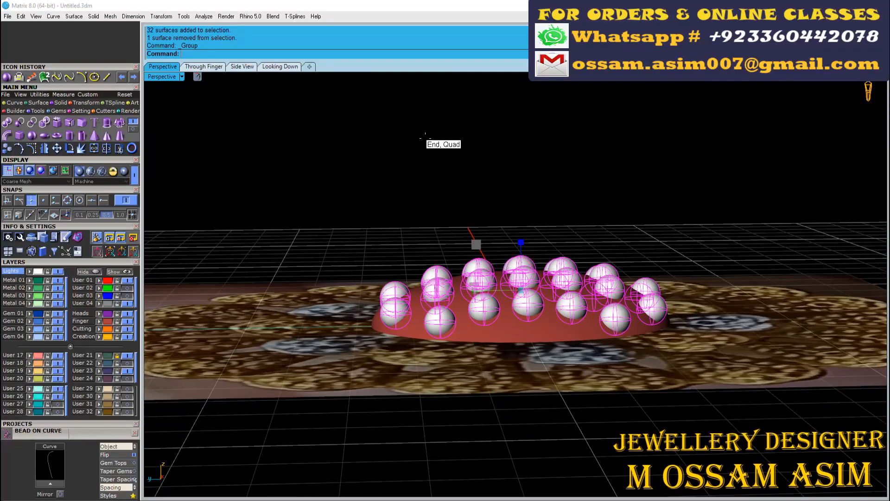
Step: Move the sphere group up along Z by 0.25 and switch the display to the translucent shaded mode
mouse_move(473, 357)
right_mouse_down()
mouse_move(602, 349)
mouse_move(527, 360)
mouse_move(642, 197)
mouse_move(570, 223)
mouse_move(558, 241)
right_mouse_up()
key("Return")
left_click(90, 171)
Step: Pipe all the dome's grid curves with a diameter of 0.32 and round caps, excluding the spheres from the selection
left_click(577, 362)
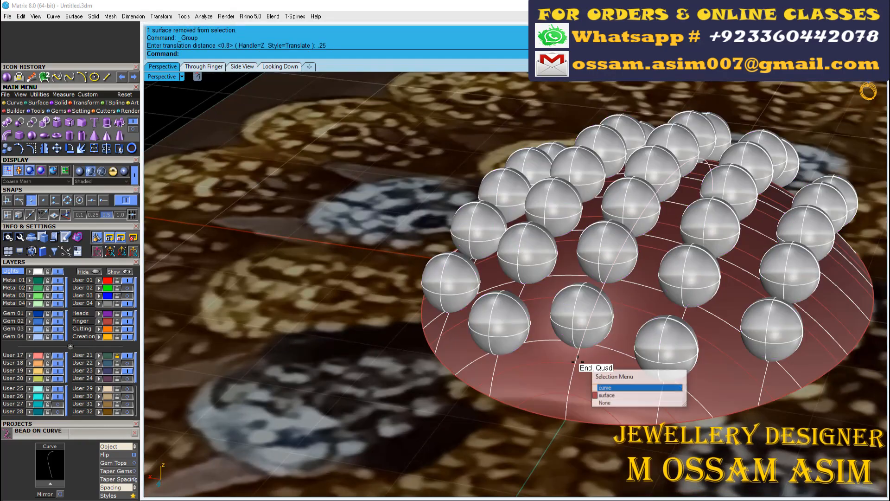
left_click(603, 388)
right_click(30, 272)
right_click_drag(408, 259, 417, 204)
left_click(79, 171)
scroll(403, 186, "down", 6)
left_click_drag(661, 147, 394, 241, "ctrl")
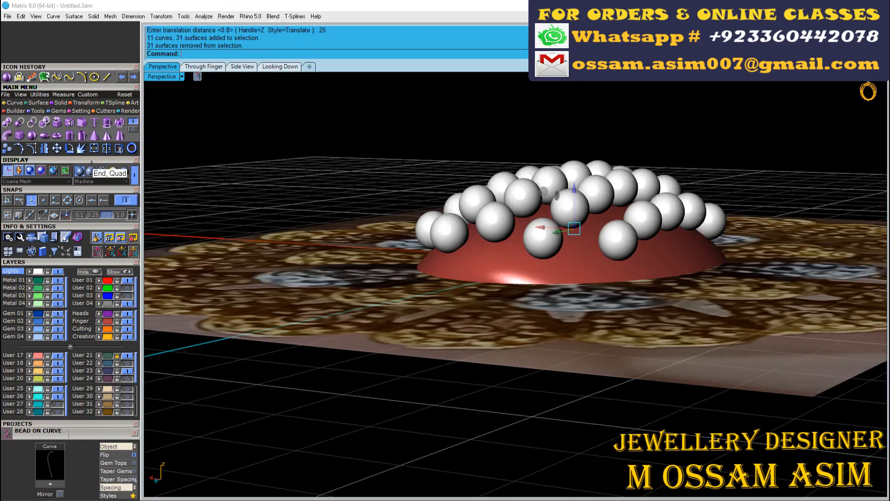
left_click(90, 170)
right_click_drag(417, 209, 444, 259)
key("ctrl+g")
type("32")
key("Return")
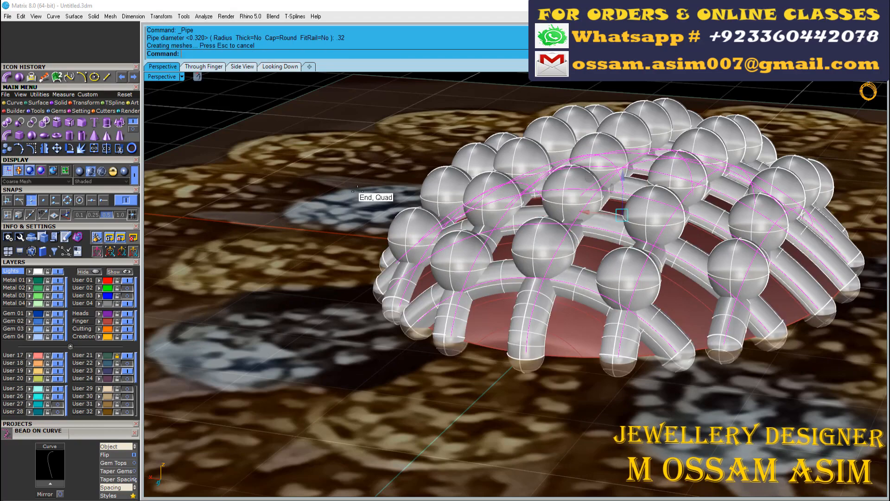
Step: Hide the layer User 21 that holds the reference picture
right_click_drag(373, 195, 599, 344)
scroll(216, 385, "down", 5)
left_click(127, 355)
scroll(532, 326, "up", 5)
scroll(599, 344, "down", 4)
right_click_drag(509, 227, 501, 195)
scroll(501, 194, "up", 5)
Step: Pipe the half rim curve around the dome's base with a diameter of 0.4
left_click(7, 76)
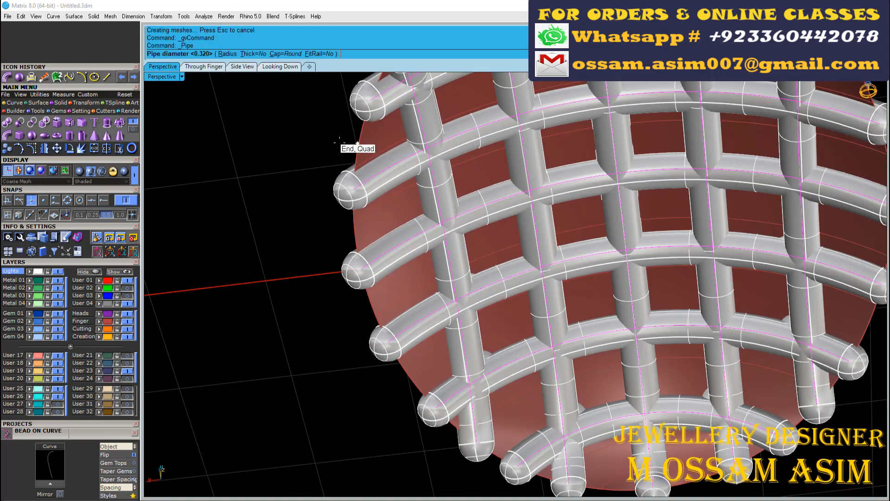
left_click(361, 135)
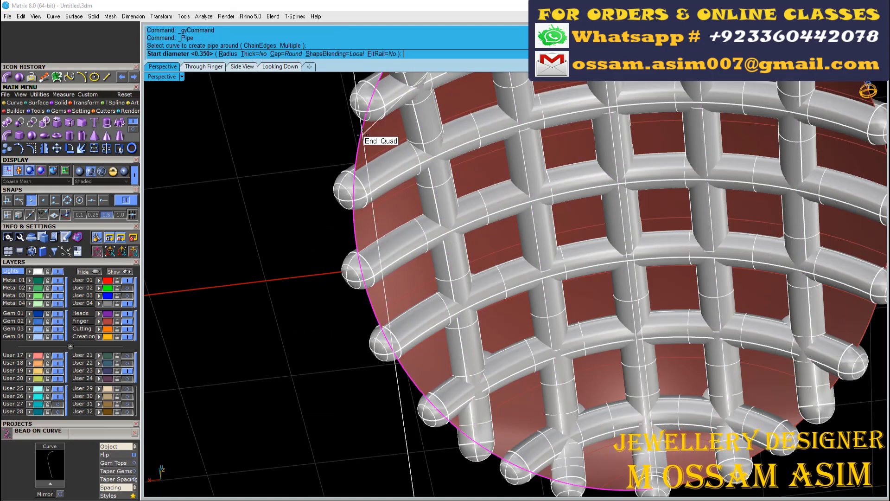
type(".4")
key("Return")
key("Return")
key("Return")
Step: Mirror the half rim pipe from the origin at 0 across the dome's long axis to close the ring
scroll(366, 139, "down", 5)
right_click_drag(417, 209, 494, 278)
left_click(478, 328)
scroll(484, 321, "down", 3)
key("ctrl+m")
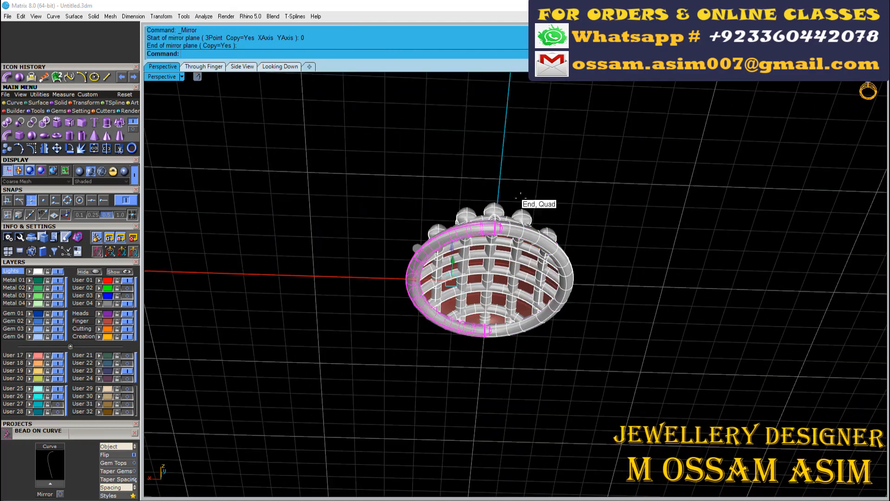
left_click(520, 198)
Step: Hide the red dome surface's Finger layer, select the spheres and switch to the smooth shaded display
right_click_drag(521, 198, 515, 320)
scroll(500, 287, "up", 6)
left_click(127, 321)
mouse_move(404, 195)
right_mouse_down()
mouse_move(370, 230)
mouse_move(393, 232)
mouse_move(404, 268)
mouse_move(376, 278)
mouse_move(432, 234)
mouse_move(436, 208)
right_mouse_up()
scroll(375, 278, "down", 3)
left_click(80, 172)
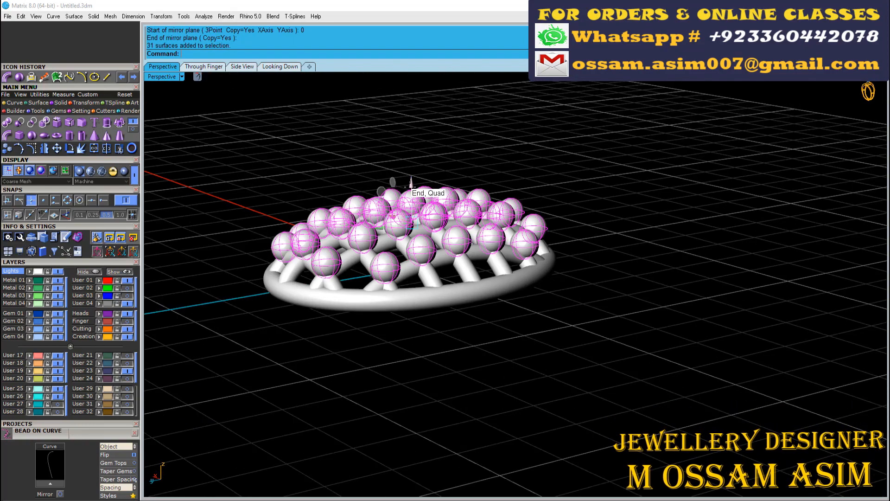
Step: Put the selected spheres on a dark green layer to set them apart from the white pipes
right_click_drag(320, 242, 305, 288)
scroll(305, 288, "up", 2)
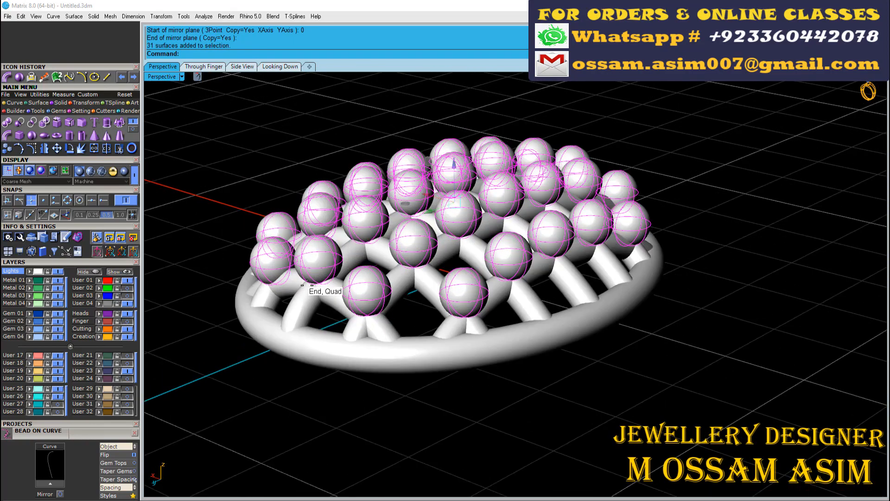
scroll(308, 281, "down", 3)
right_click_drag(319, 258, 522, 307)
scroll(576, 201, "up", 3)
scroll(576, 201, "down", 3)
right_click_drag(577, 201, 673, 195)
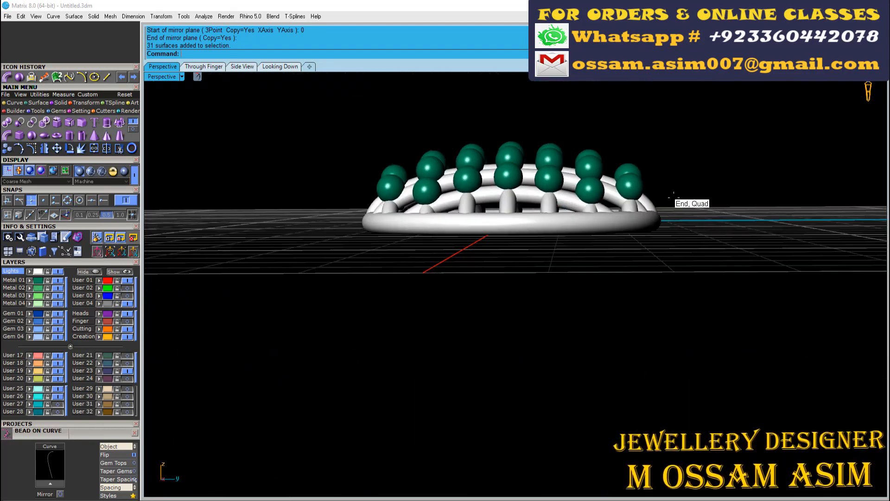
right_click_drag(537, 202, 318, 206)
scroll(564, 224, "up", 2)
scroll(385, 256, "down", 3)
scroll(481, 283, "up", 2)
key("ctrl+a")
key("Escape")
Step: Try to offset the sphere surfaces by 0.05 with Solid=No and BothSides=Yes
right_click_drag(503, 163, 571, 227)
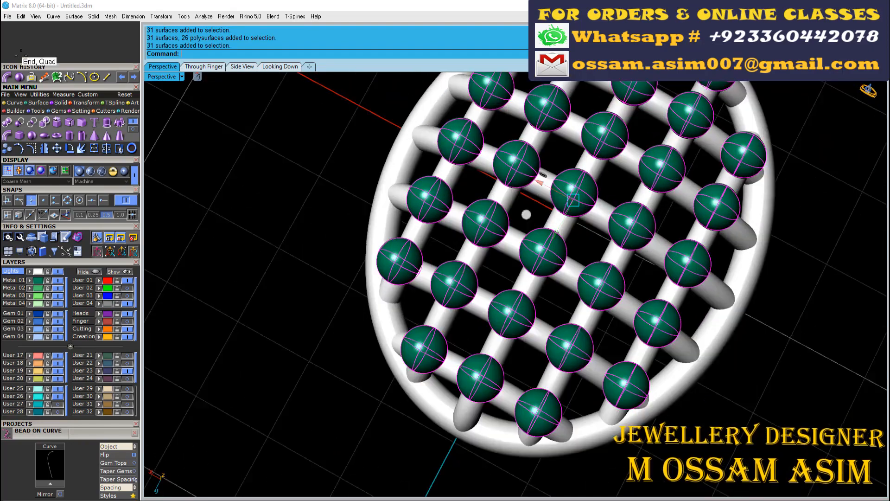
left_click(57, 123)
right_click_drag(443, 202, 407, 140)
scroll(407, 118, "up", 4)
scroll(403, 217, "down", 3)
scroll(425, 171, "up", 2)
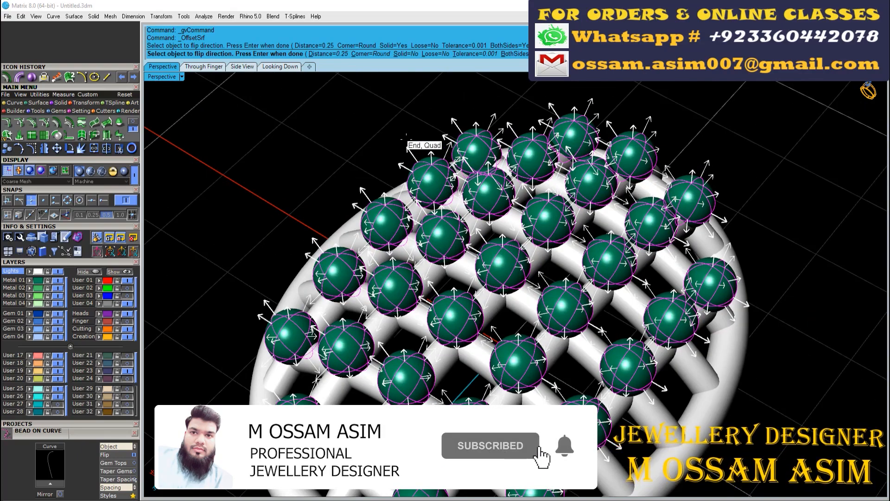
type("0.05")
key("Return")
key("Return")
right_click_drag(406, 139, 415, 268)
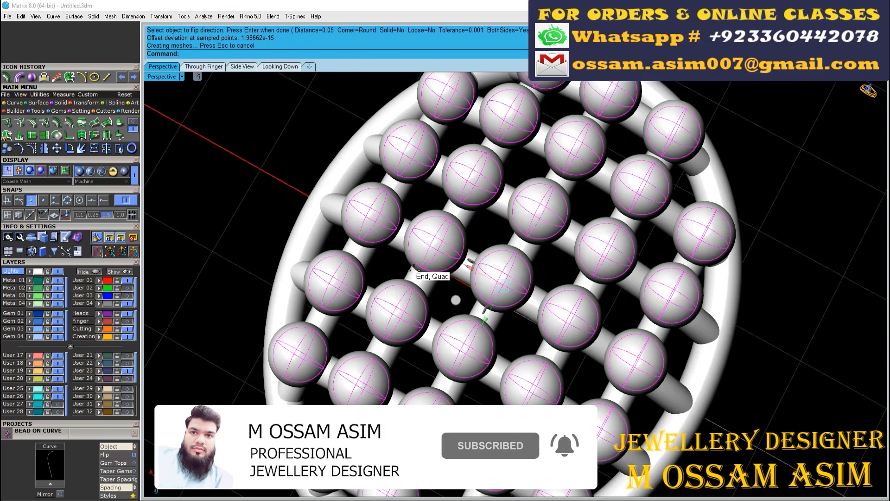
Step: Undo the 0.05 offset of the spheres and try the surface offset again
scroll(440, 280, "up", 8)
scroll(440, 280, "down", 3)
scroll(250, 222, "down", 6)
right_click_drag(250, 223, 419, 295)
key("ctrl+z")
key("Return")
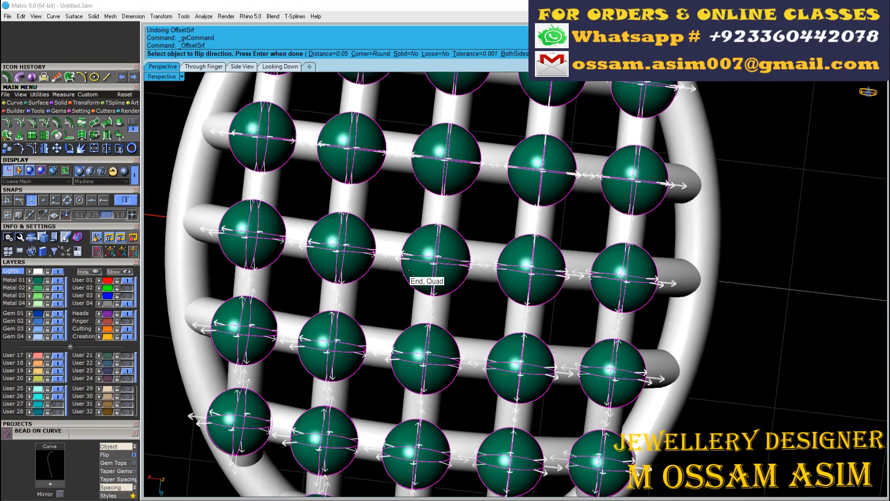
key("Return")
key("ctrl+z")
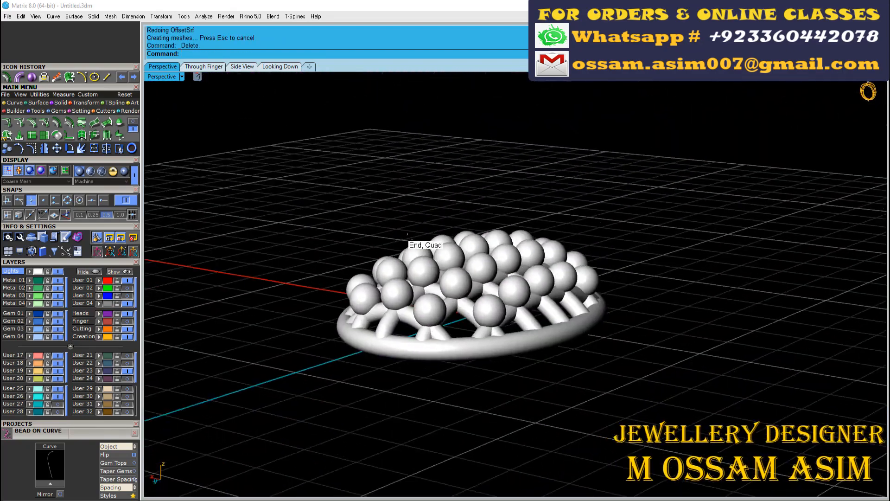
Step: Try to put the original and offset spheres on a blue layer and group them
left_click_drag(304, 197, 701, 330)
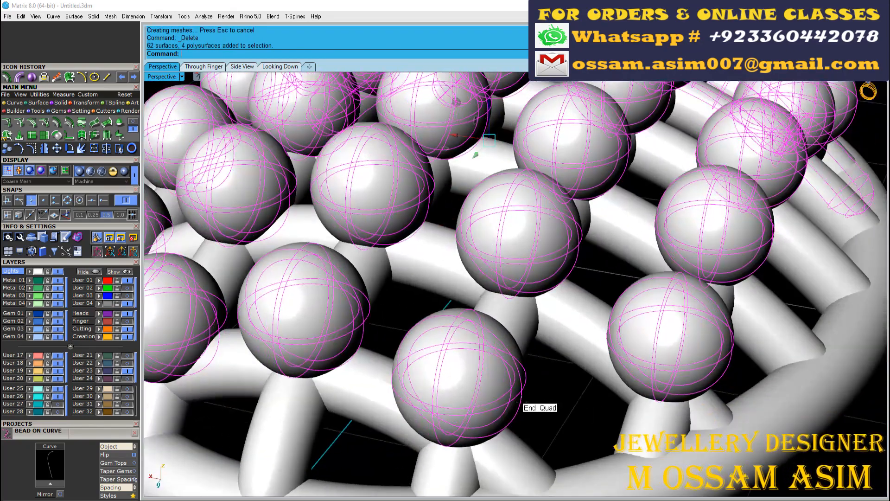
left_click(519, 401)
left_click(35, 272)
left_click(39, 281)
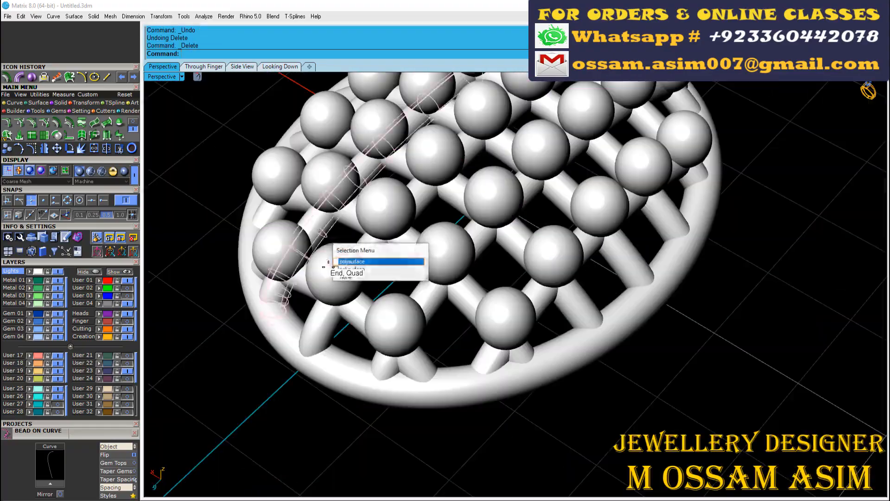
left_click(345, 264)
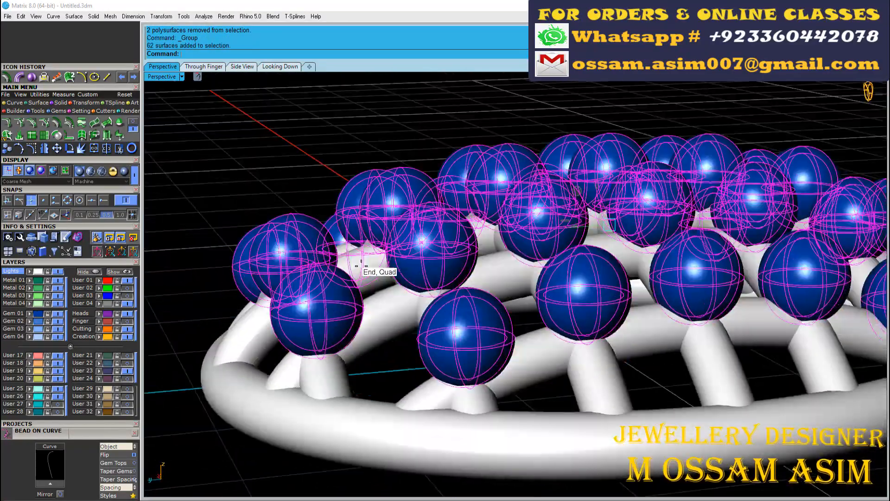
scroll(361, 262, "up", 5)
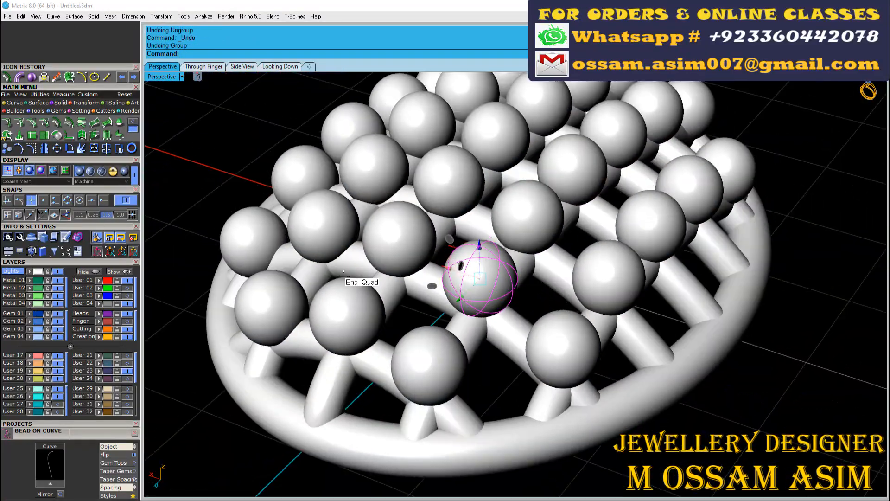
right_click_drag(343, 271, 139, 175)
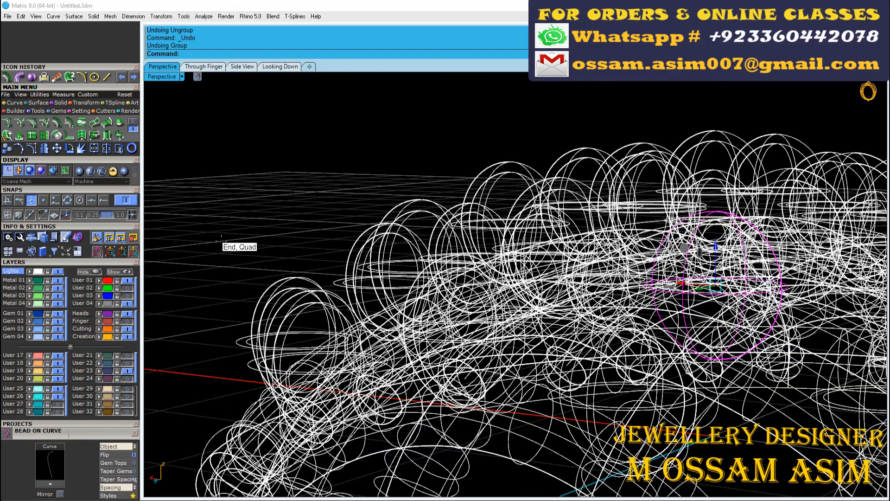
Step: Undo the previous offset, offset the spheres by 0.025 with Solid=No and BothSides=No, and delete the original spheres
key("ctrl+z")
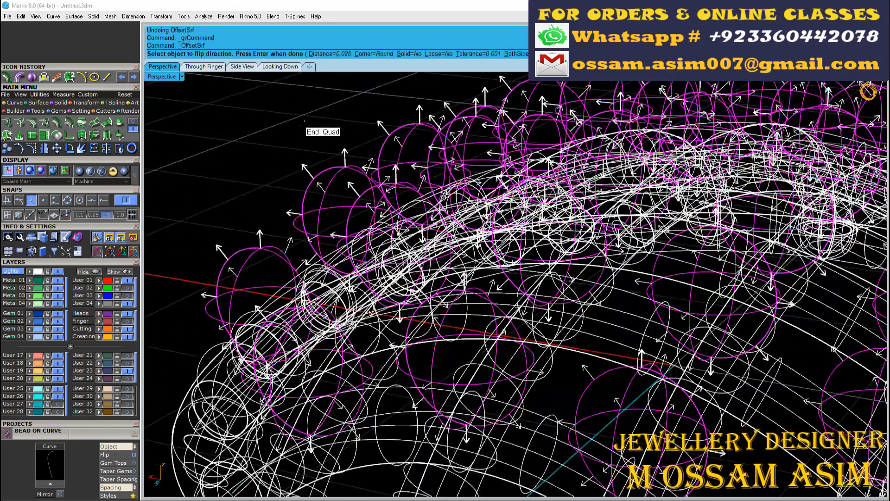
scroll(304, 121, "up", 4)
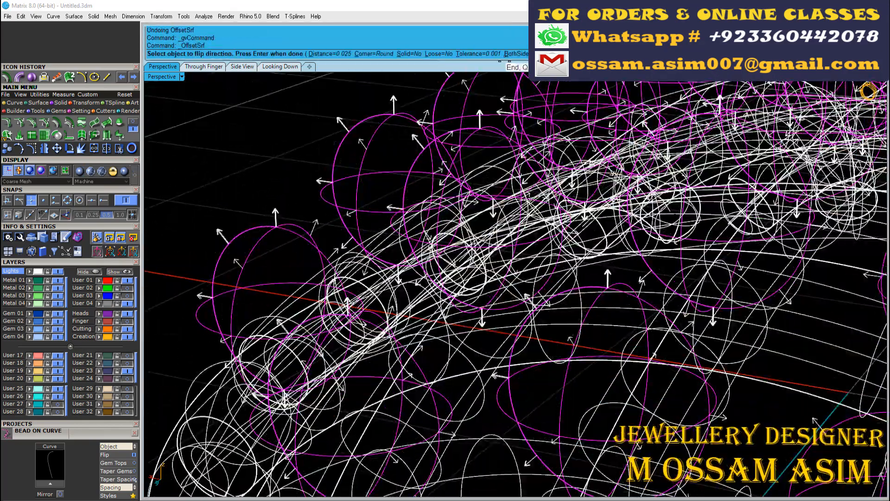
key("Return")
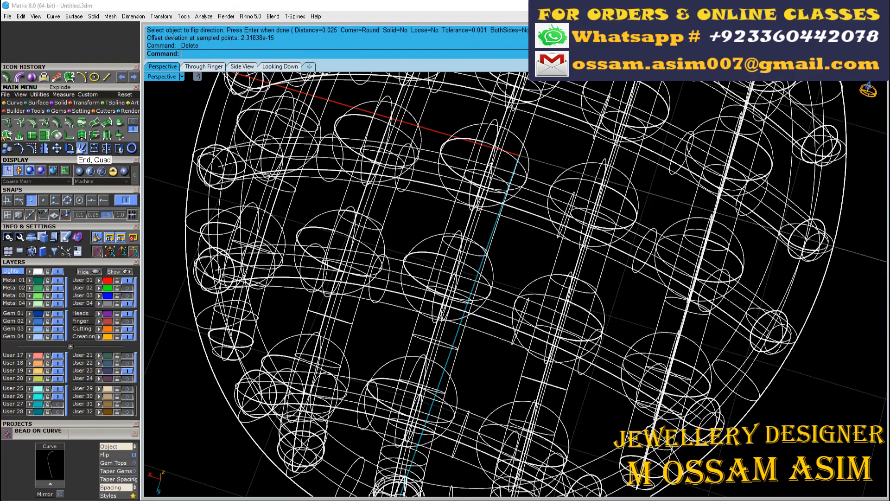
left_click(80, 171)
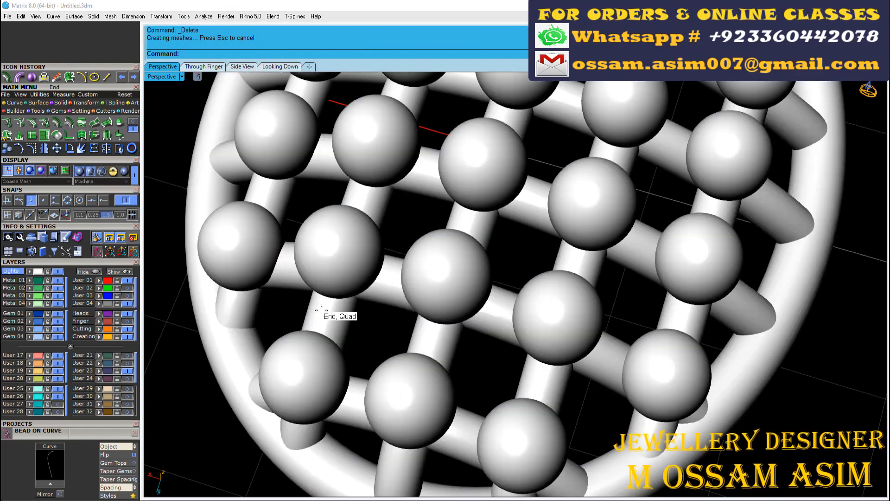
right_click_drag(339, 313, 451, 302)
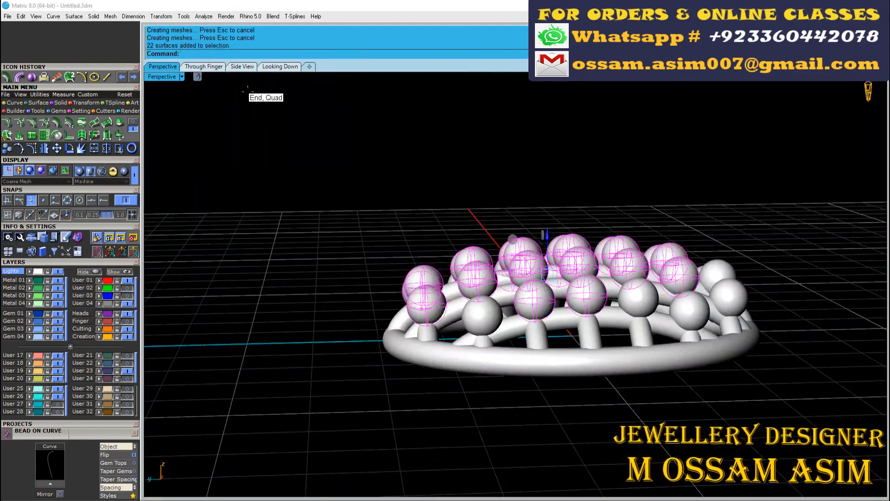
Step: Group the enlarged spheres and put them on the red User 01 layer
left_click(163, 67)
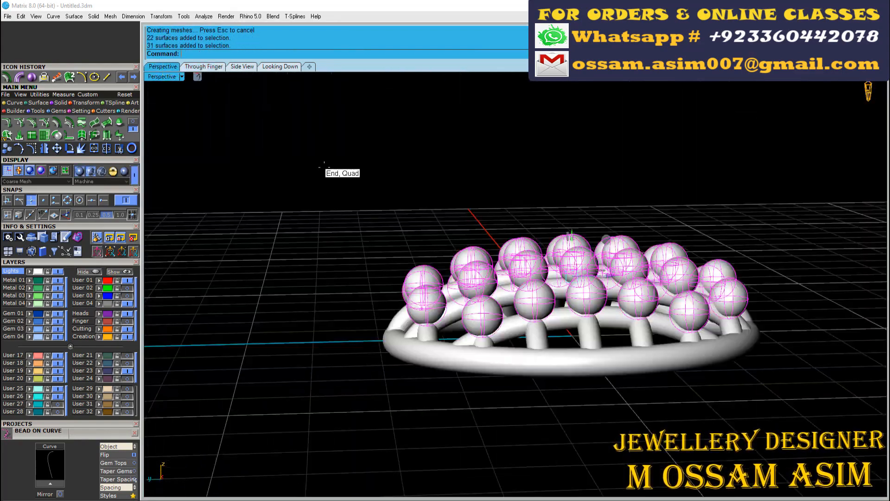
key("ctrl+g")
left_click(498, 405)
Step: Group the grid and rim pipes without the spheres and save the file
left_click_drag(696, 431, 366, 112)
right_click_drag(482, 352, 457, 360)
scroll(482, 232, "up", 4)
left_click(489, 218, "ctrl")
key("ctrl+g")
key("ctrl+s")
key("Escape")
scroll(457, 360, "down", 5)
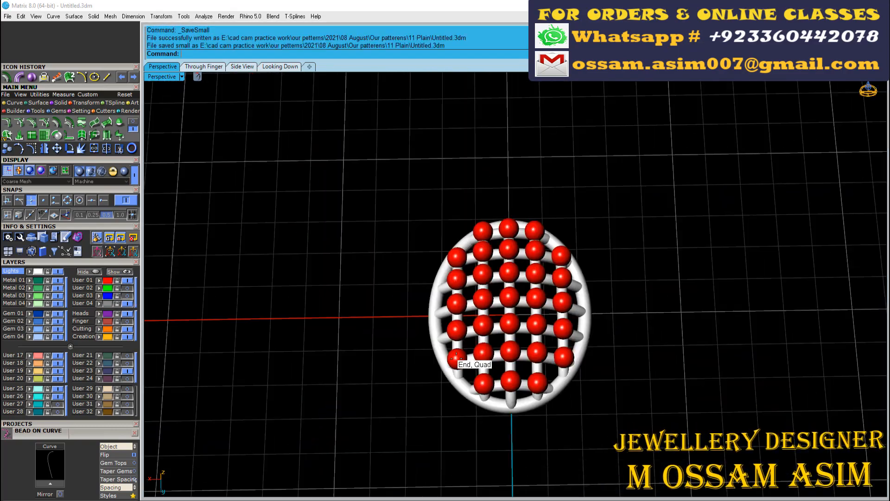
Step: Show the petal layers User 27 and User 28 and group the dome's spheres and pipes together
scroll(457, 360, "up", 5)
left_click(58, 404)
left_click(58, 411)
left_click(540, 259)
left_click(512, 266, "shift")
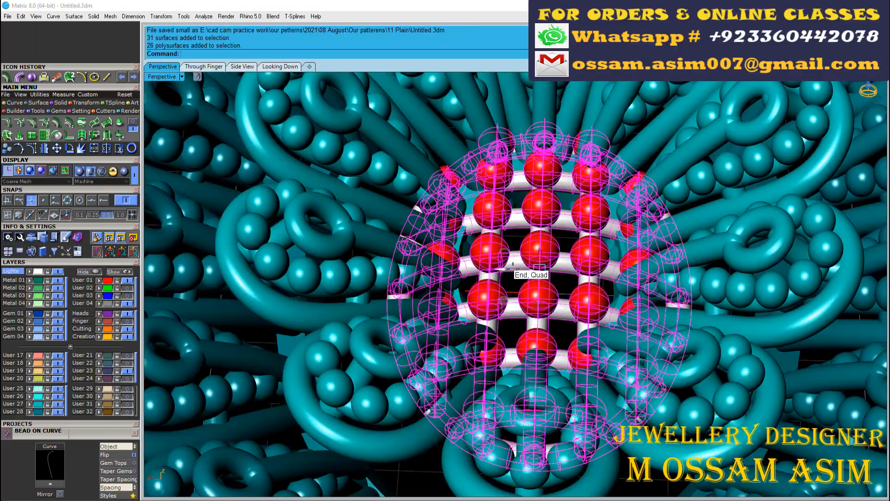
key("ctrl+g")
Step: Scale the grouped centre dome by a factor of 0.9
scroll(510, 267, "down", 3)
right_click_drag(511, 267, 518, 194)
scroll(516, 304, "up", 6)
type(".9")
key("Return")
scroll(490, 293, "down", 5)
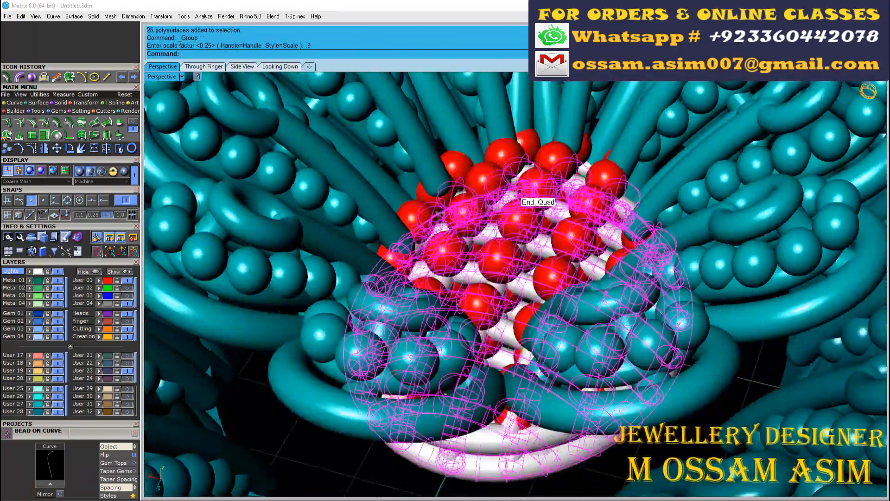
Step: Raise the centre dome above the inner petals, deselect it and save the file
right_click_drag(515, 95, 492, 275)
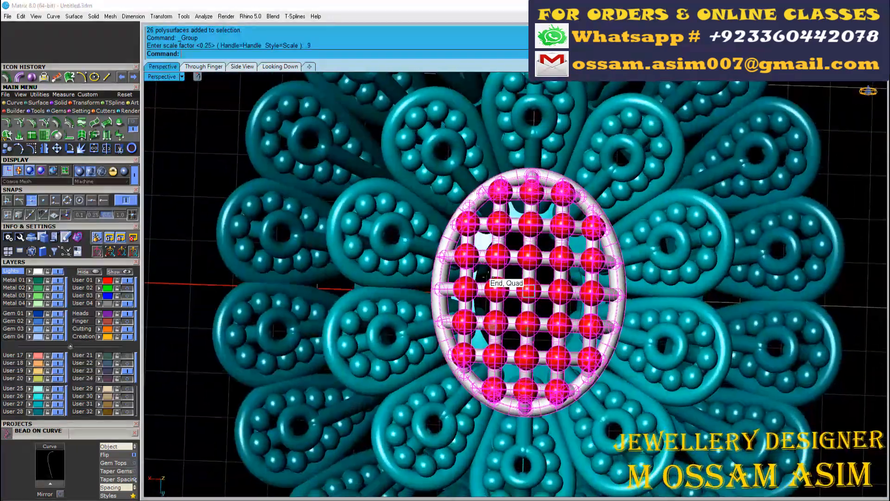
scroll(492, 275, "down", 6)
key("Escape")
scroll(561, 255, "up", 2)
key("ctrl+s")
scroll(195, 252, "down", 2)
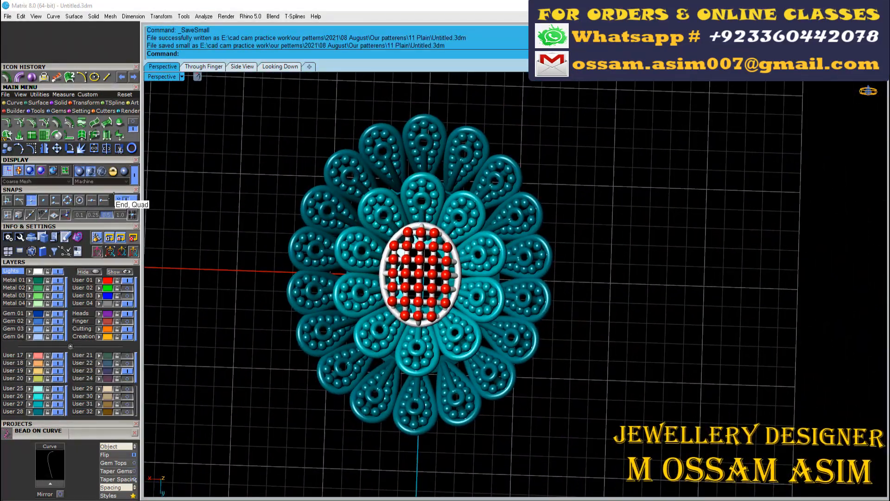
left_click(129, 111)
left_click(131, 123)
right_click_drag(234, 166, 233, 159)
key("Escape")
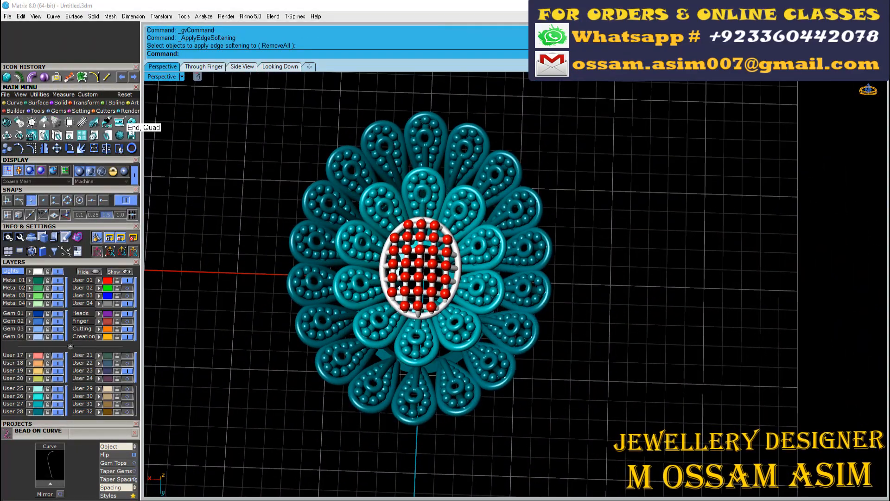
Step: Assign the metal Yellow Gold in 14KY quality with a deeper gold swatch to the outer and inner petals
left_click(132, 122)
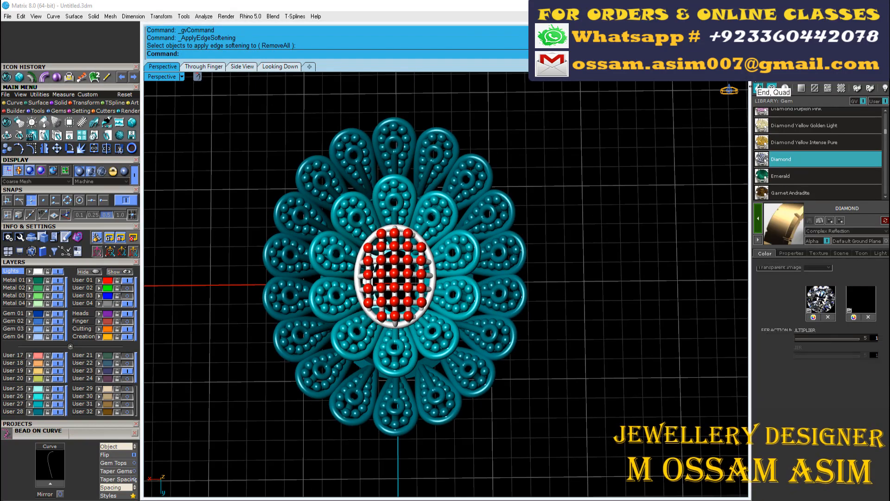
left_click(757, 87)
left_click_drag(532, 100, 329, 174)
key("Escape")
right_click(29, 412)
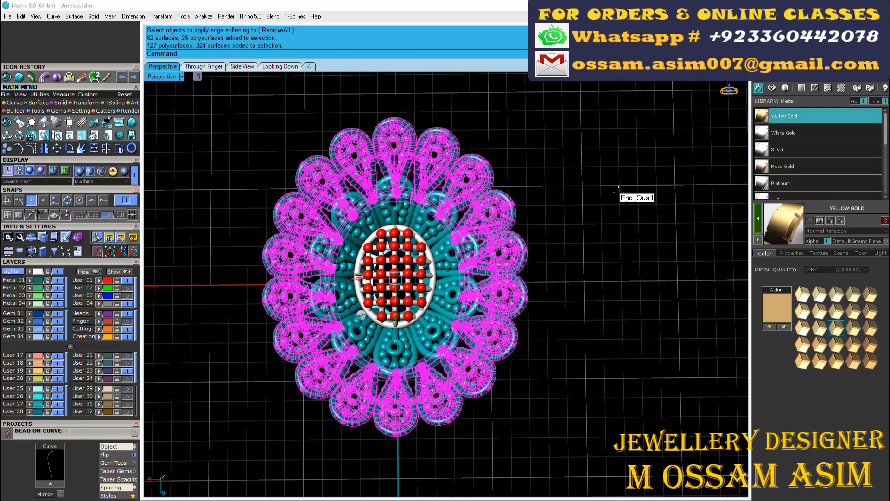
left_click(852, 348)
left_click(757, 217)
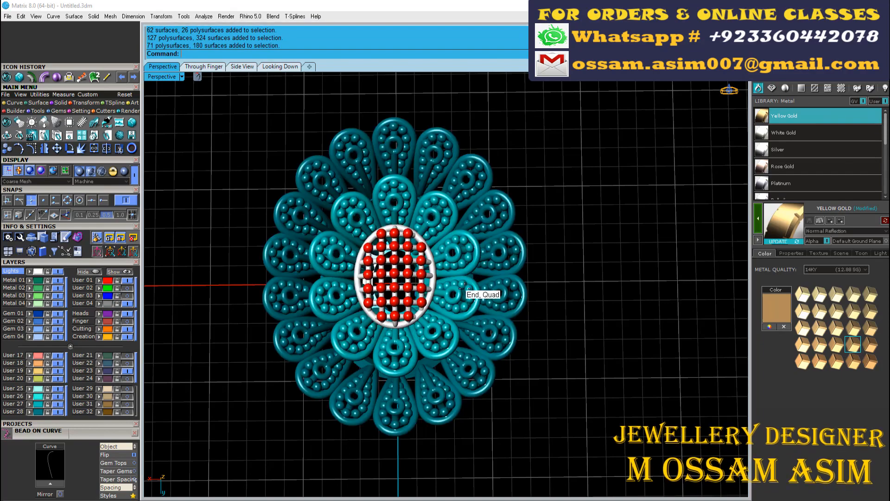
Step: Assign the metal Platinum to the grouped centre dome
scroll(398, 269, "up", 20)
left_click(393, 312)
scroll(392, 310, "down", 12)
left_click(811, 185)
left_click(758, 219)
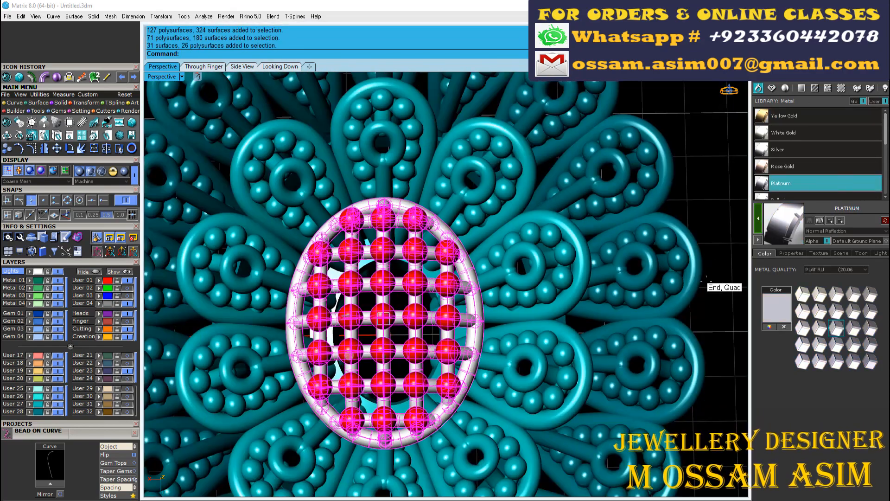
Step: Frame the whole flower in a slightly tilted view and render it
scroll(383, 278, "down", 6)
right_click_drag(380, 277, 463, 266)
left_click(6, 122)
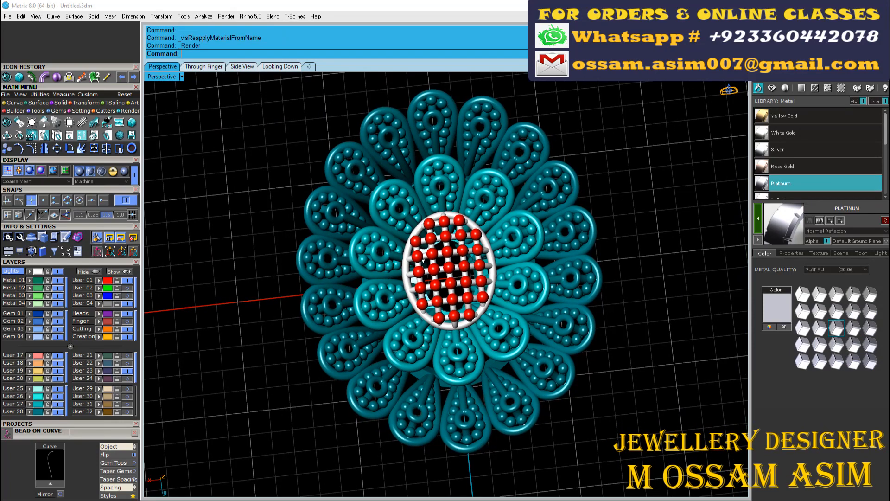